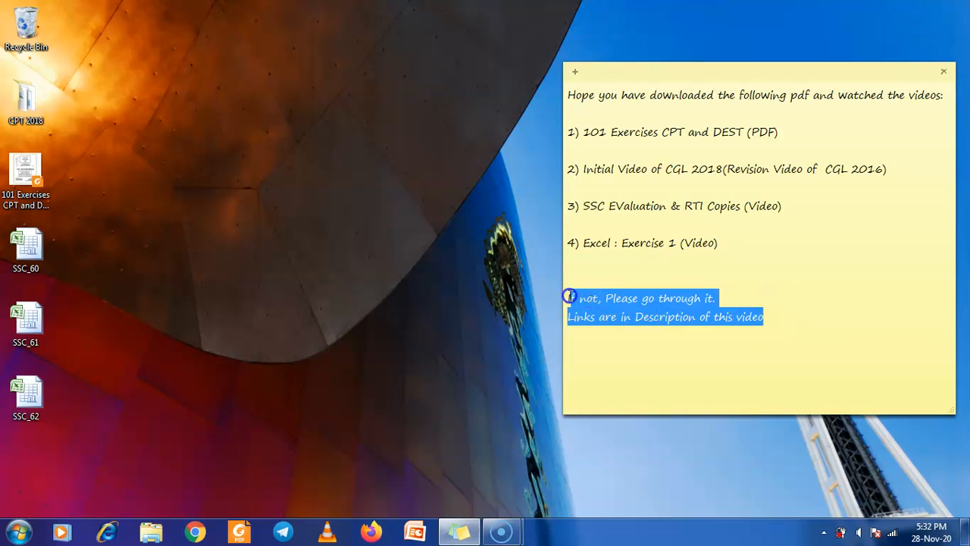
Open the PDF "101 Exercises CPT and DEST" from the desktop and view its cover page
left_click(402, 224)
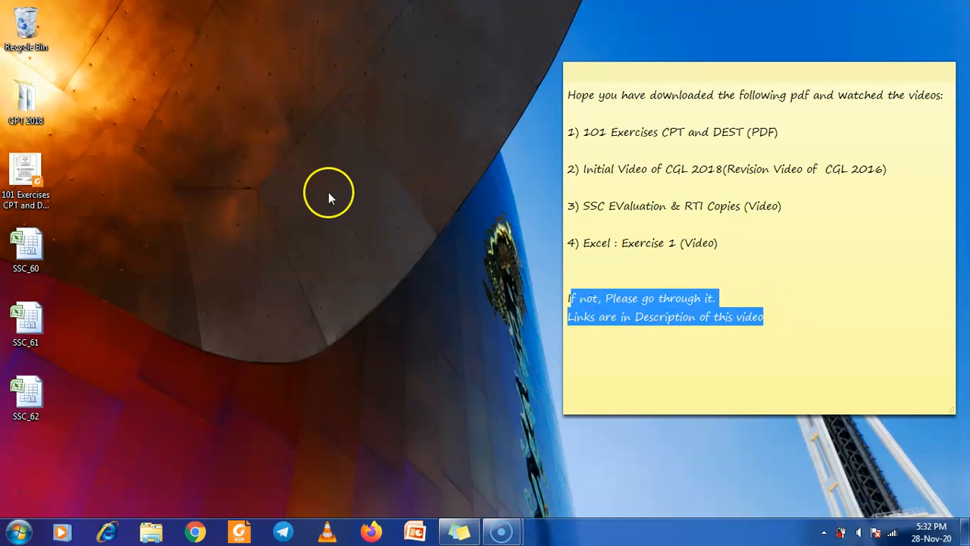
left_click(598, 113)
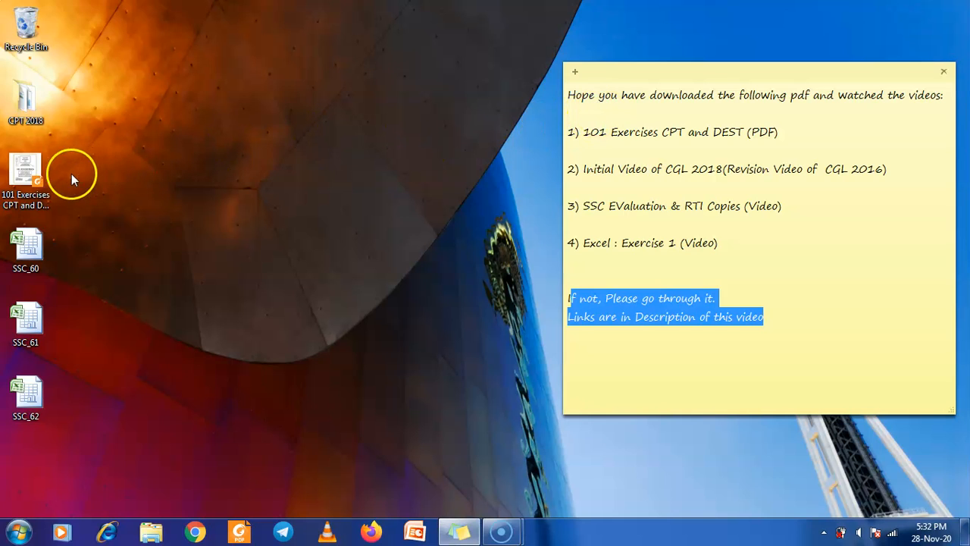
double_click(30, 172)
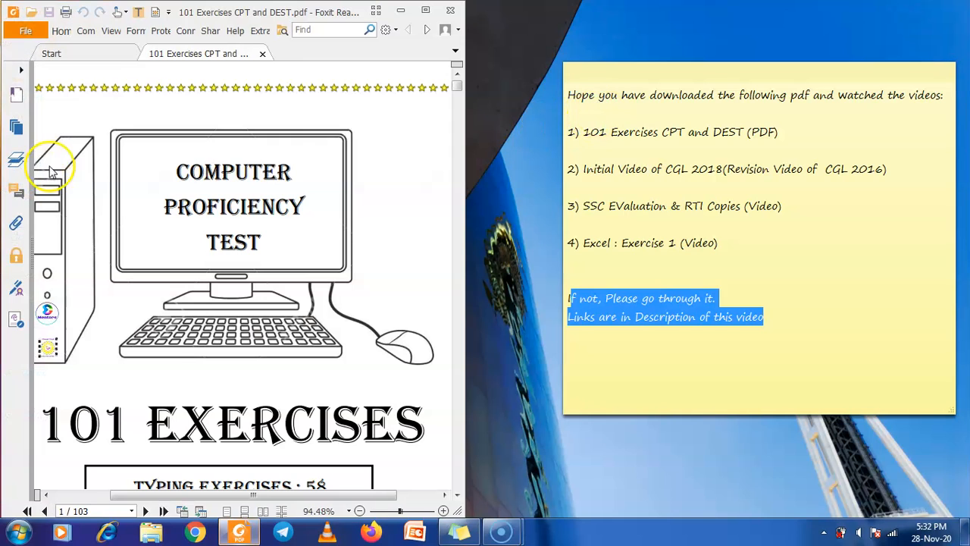
right_click(159, 55)
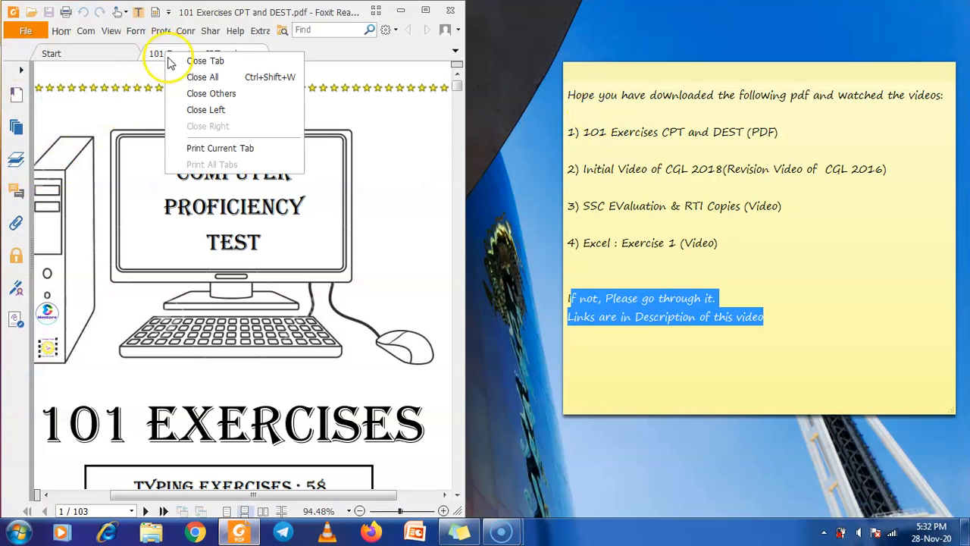
left_click(189, 97)
scroll(277, 232, "down", 6)
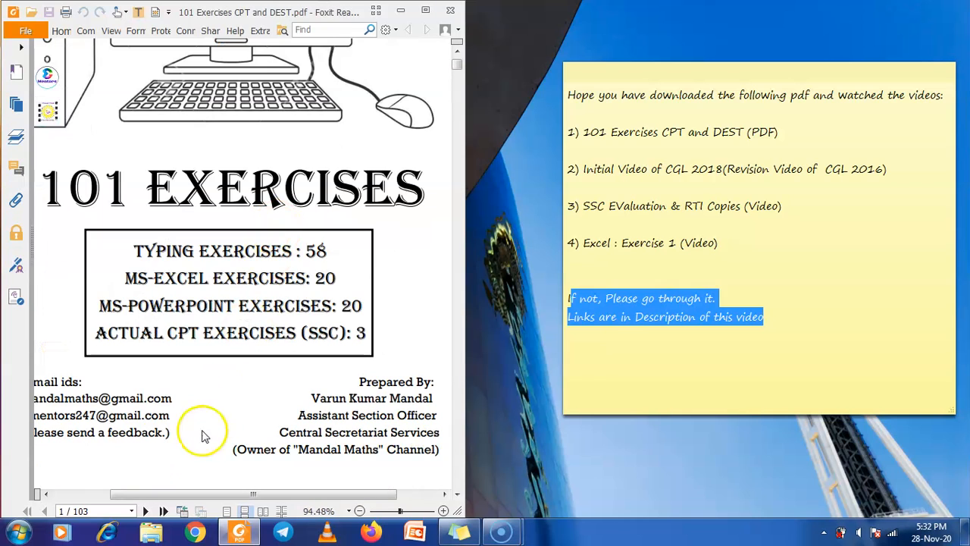
Go to page 65 of the PDF, showing the whole width of exercise 63, Savings Options in India
left_click(63, 511)
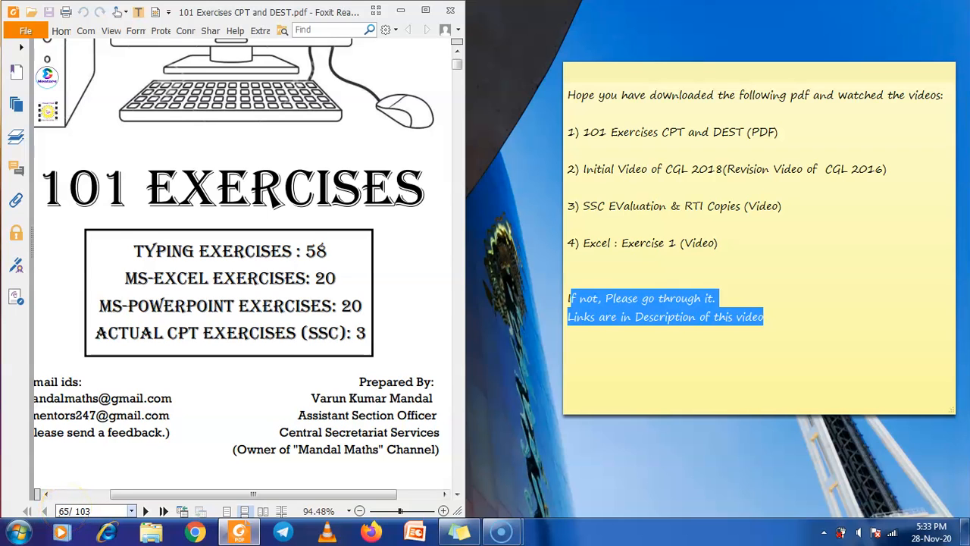
key("Return")
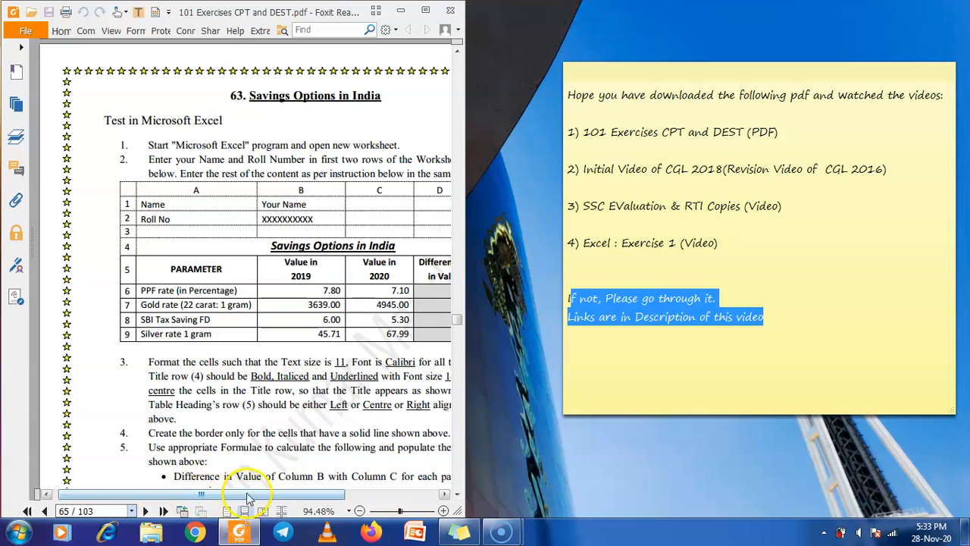
left_click_drag(250, 494, 308, 495)
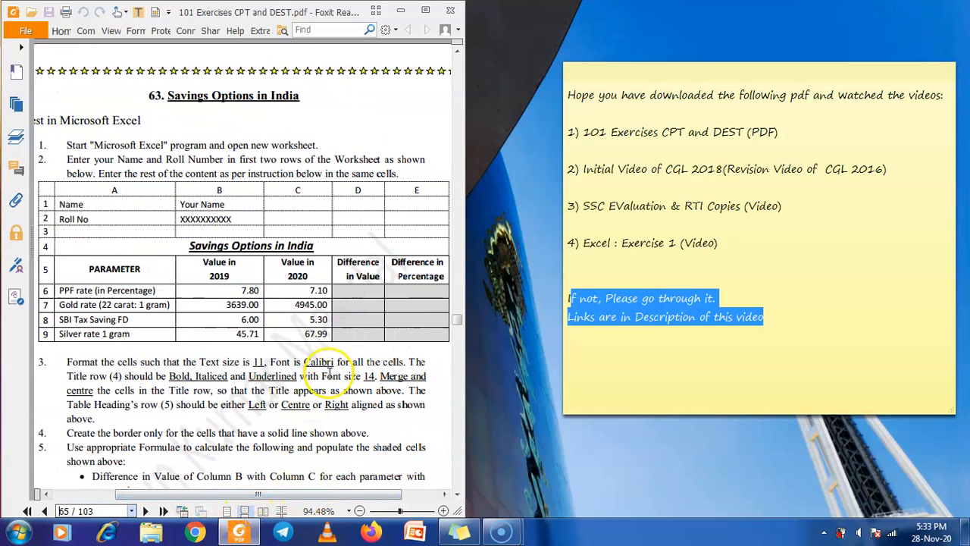
scroll(330, 373, "down", 1)
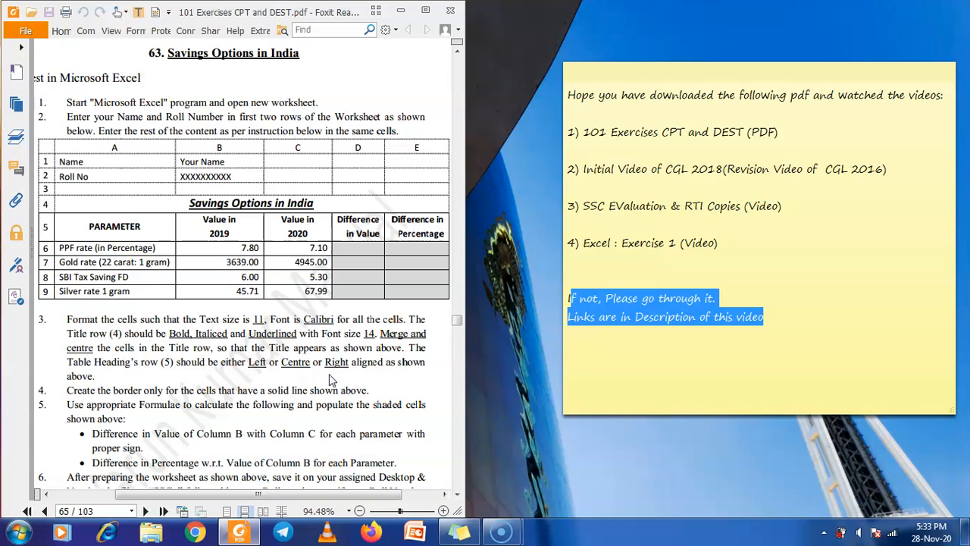
Start Microsoft Office Excel 2007 with a new blank workbook
left_click(19, 530)
left_click(47, 468)
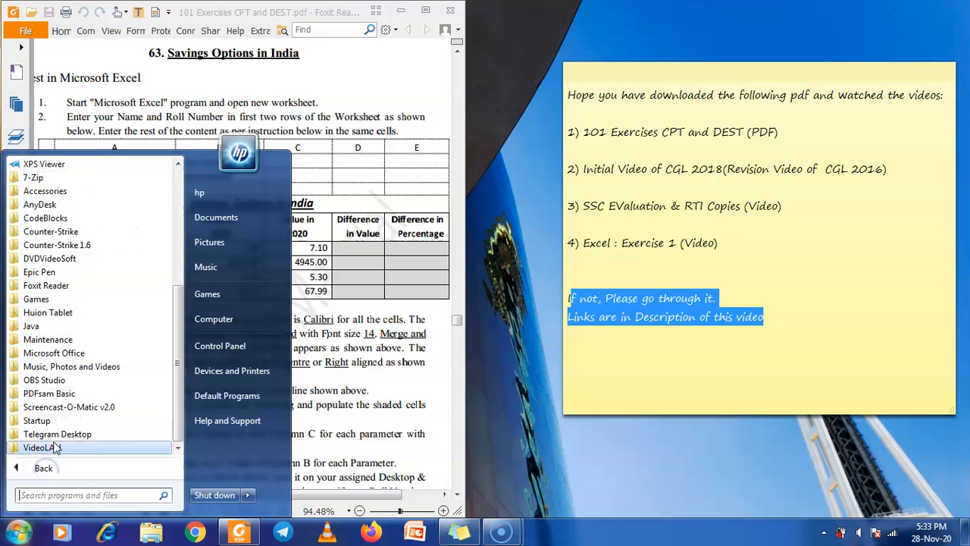
left_click(74, 354)
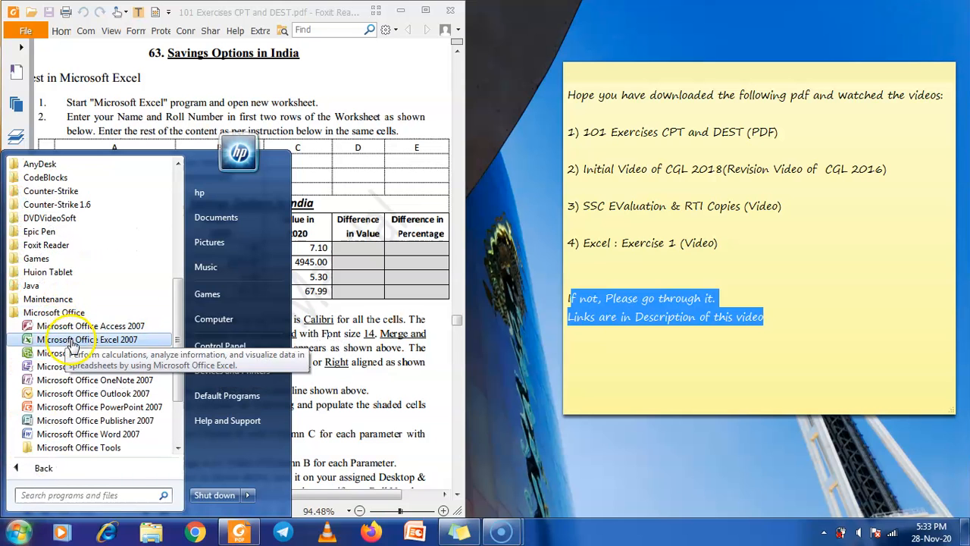
left_click(72, 340)
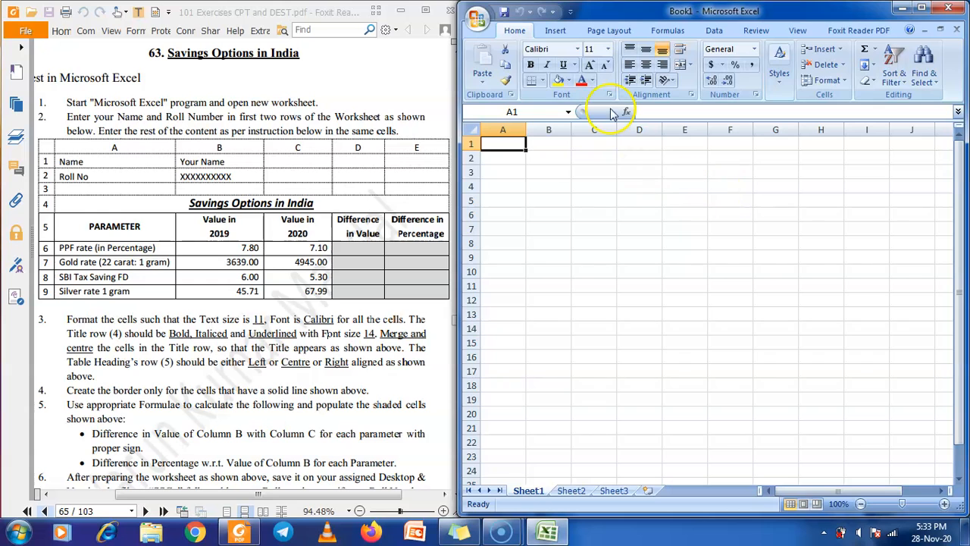
Following the exercise's file-naming instruction, save the new workbook on the Desktop as SSC_63
left_click(368, 303)
scroll(356, 318, "down", 5)
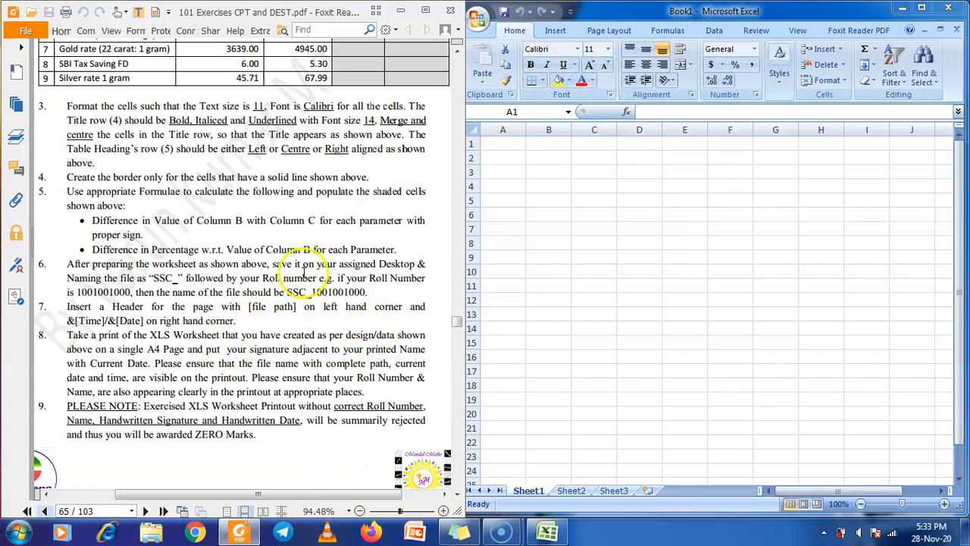
left_click_drag(273, 264, 237, 281)
left_click(478, 16)
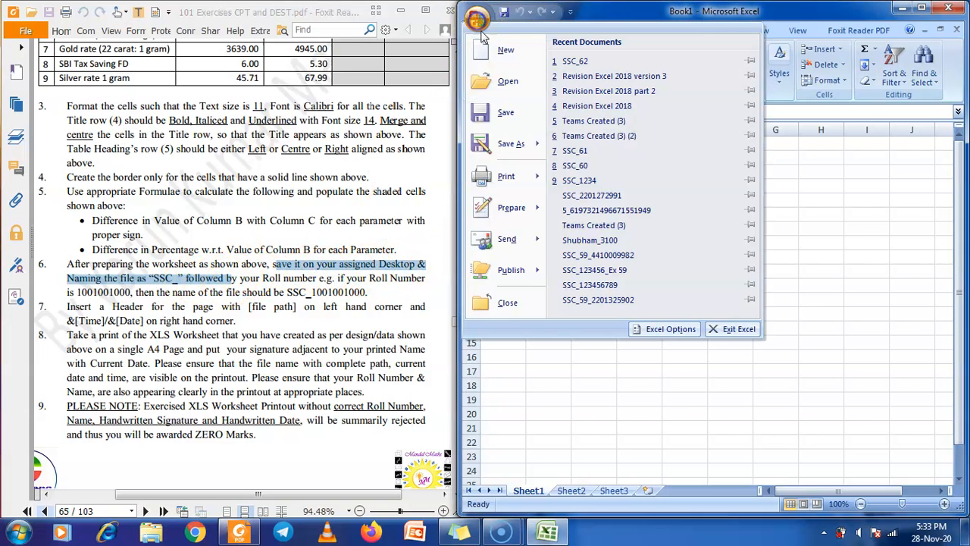
left_click(506, 113)
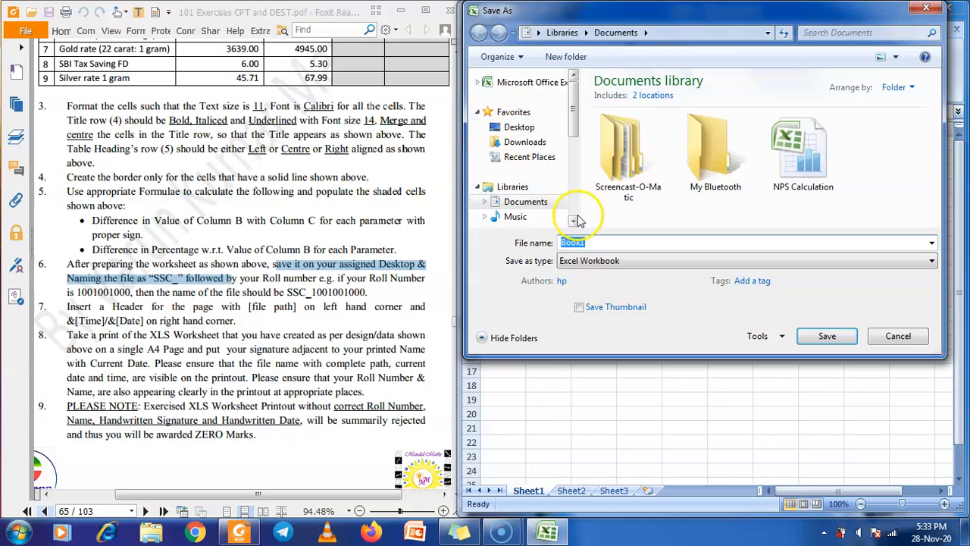
left_click(525, 130)
left_click(552, 244)
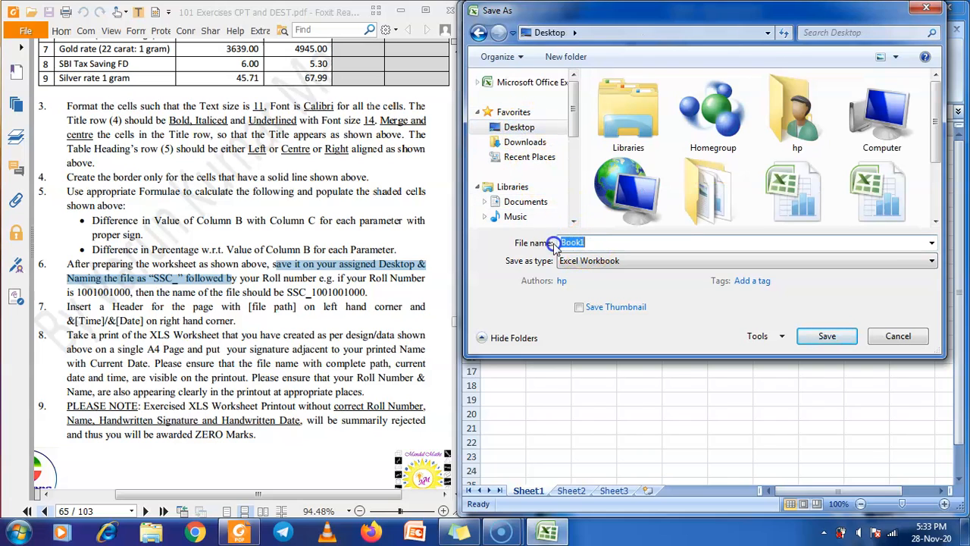
type("SSC")
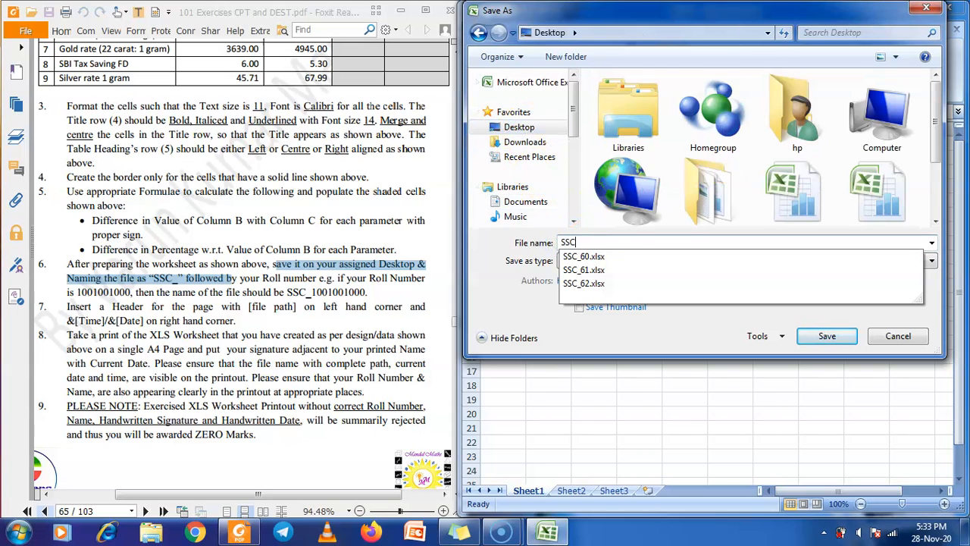
type("_63")
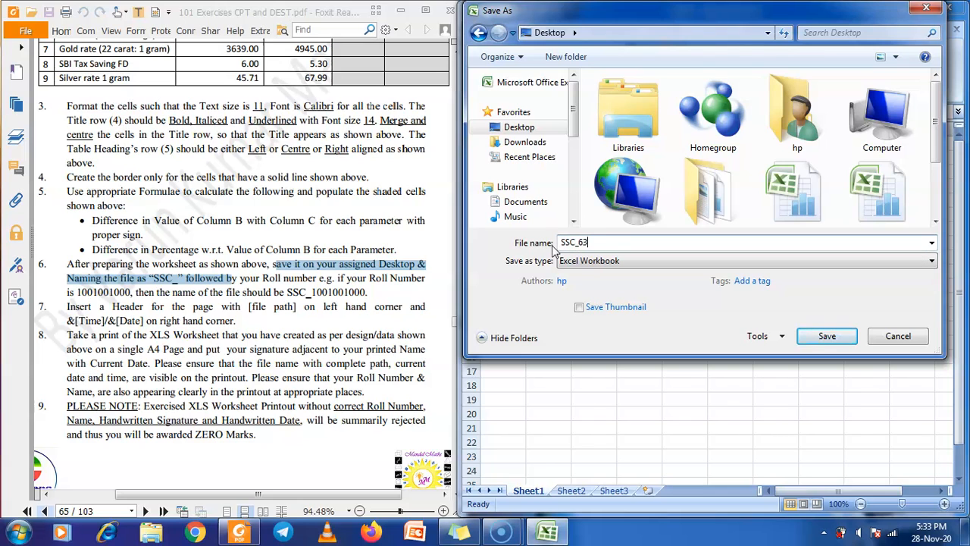
left_click(828, 336)
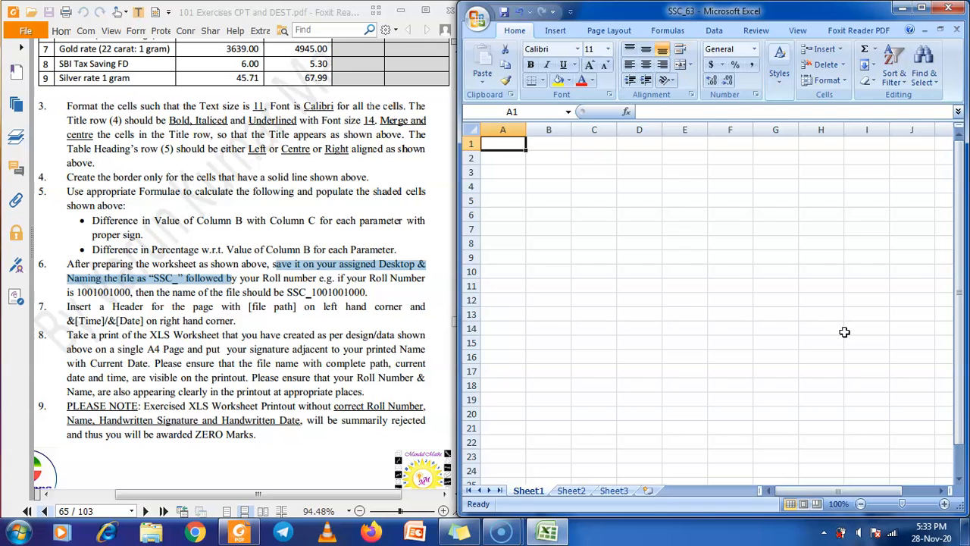
Enter the labels Name in cell A1 and Roll No in cell A2, as in the exercise table
left_click(345, 309)
scroll(336, 307, "up", 5)
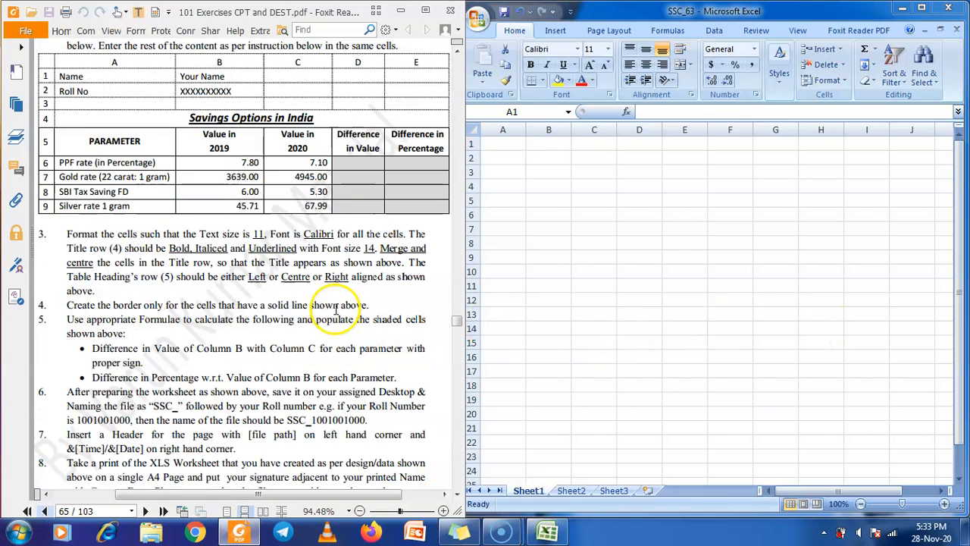
left_click_drag(46, 152, 433, 301)
left_click(432, 301)
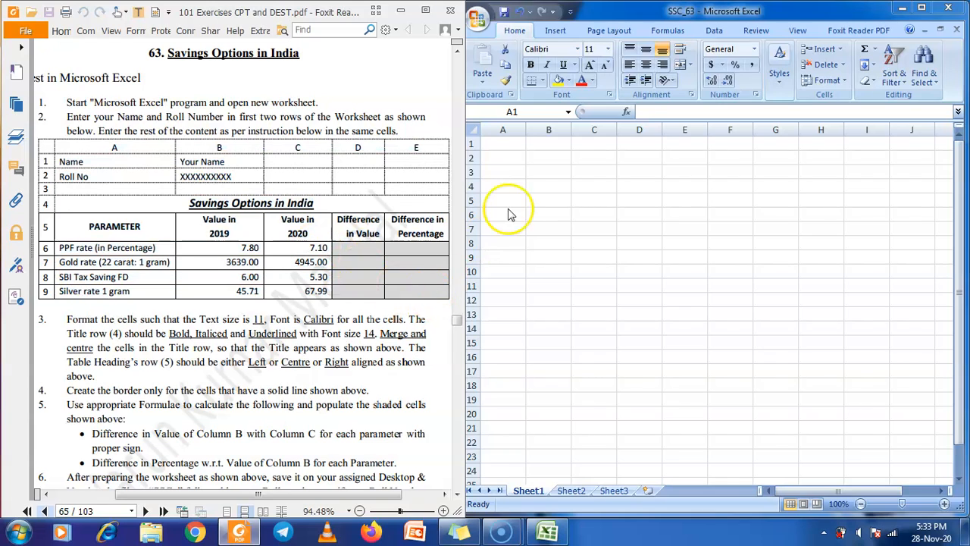
left_click(507, 150)
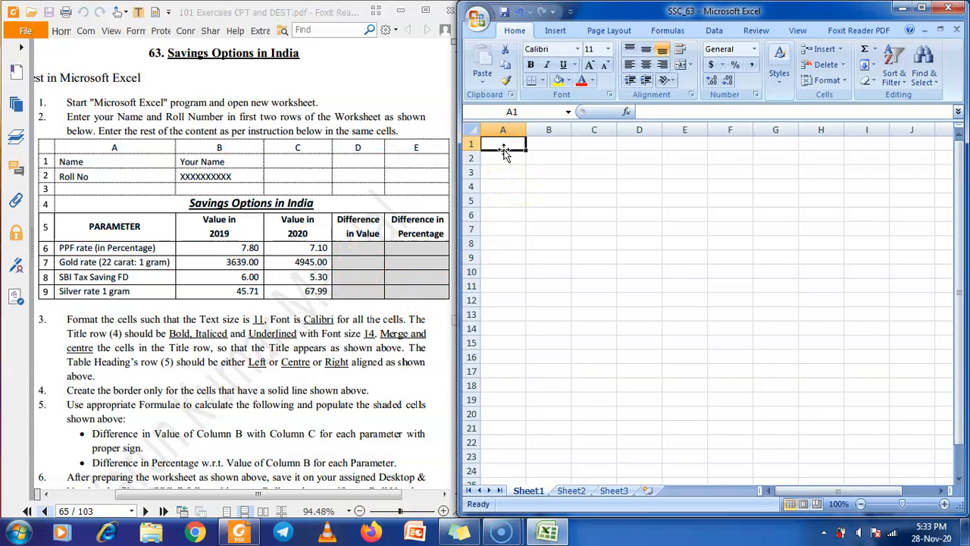
type("Name")
key("Return")
type("Ro")
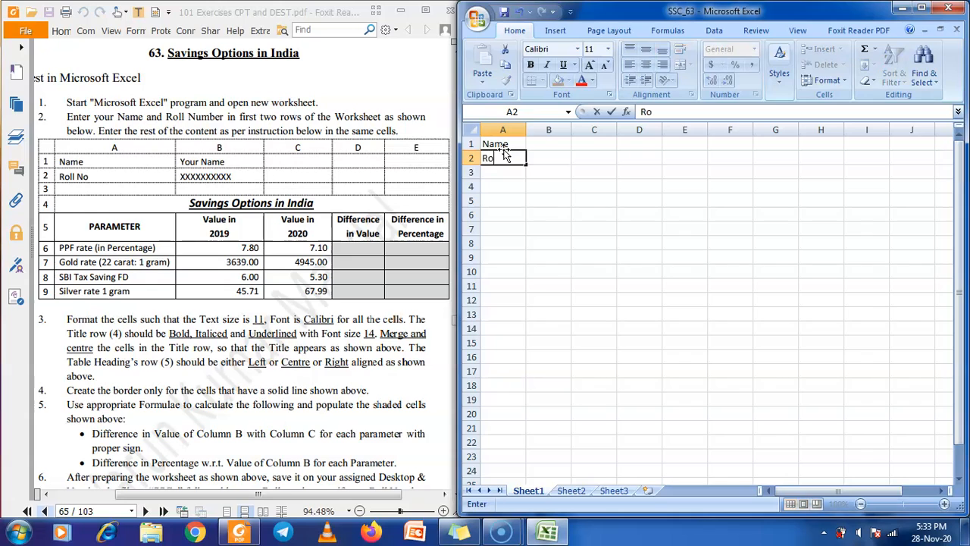
type("ll No")
key("Tab")
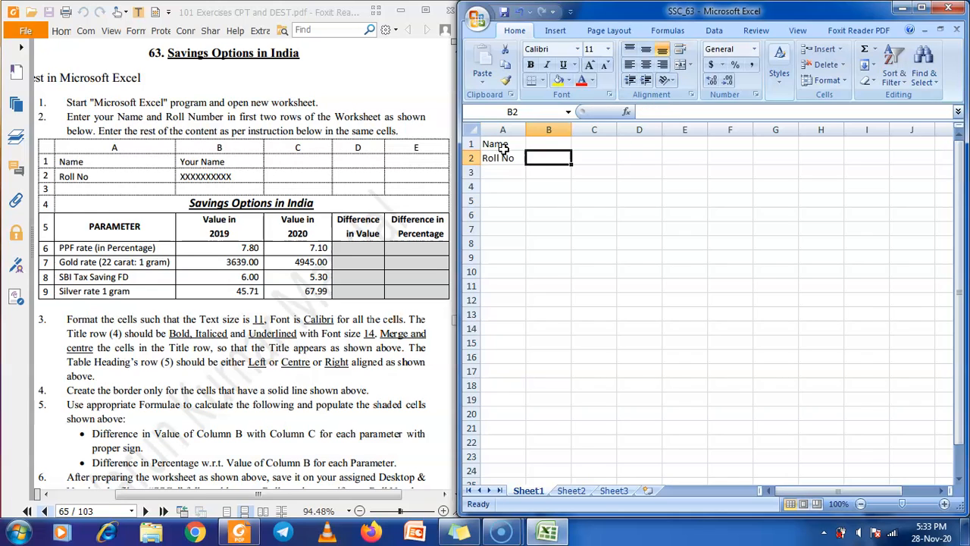
Enter the candidate's name in cell B1 and the roll number in cell B2
key("Up")
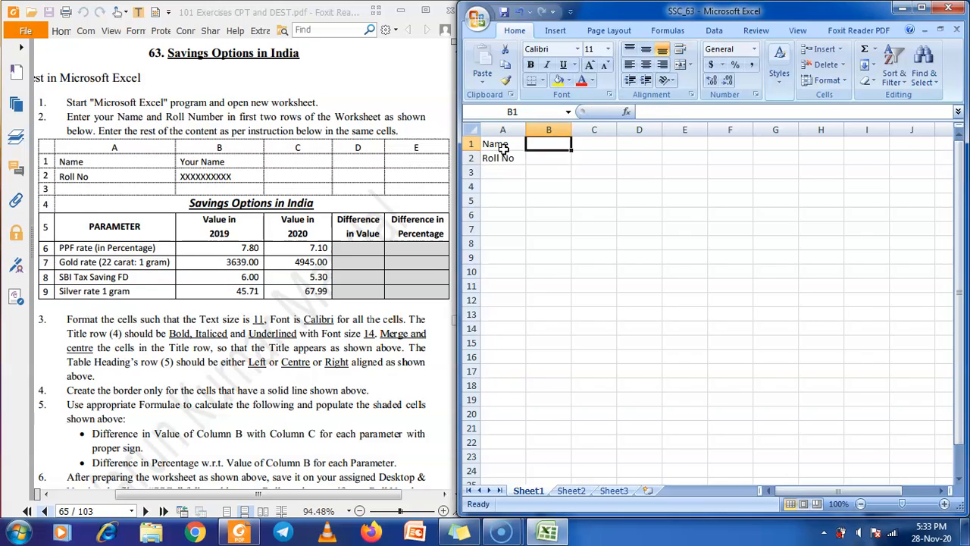
type("VKM")
key("Return")
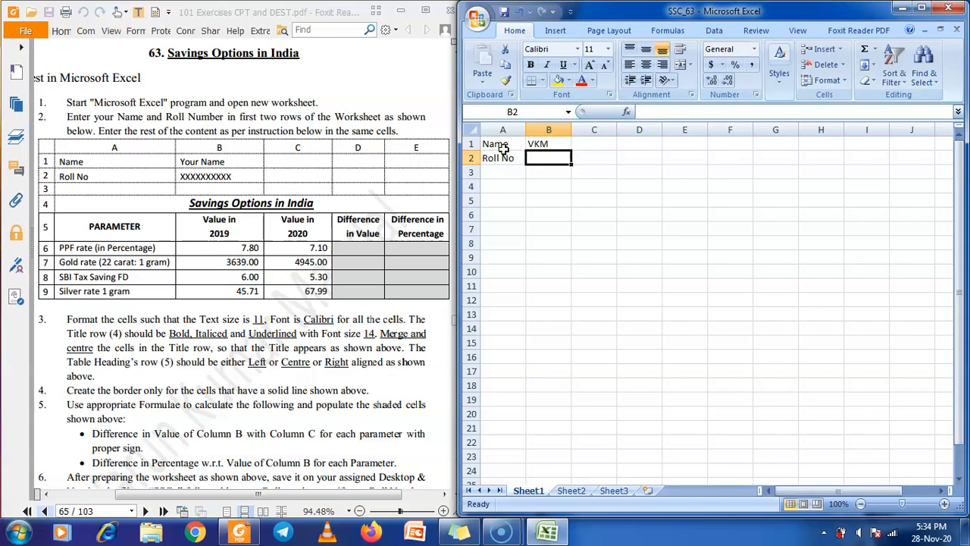
type("63")
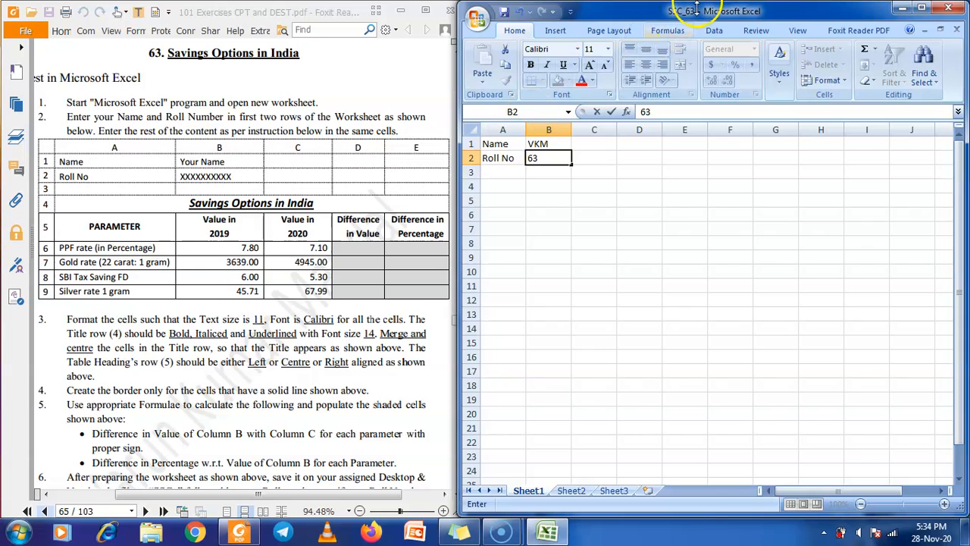
left_click(515, 185)
Widen columns A to E for the table and merge and centre cells A4:E4 for the title row
left_click_drag(527, 130, 906, 138)
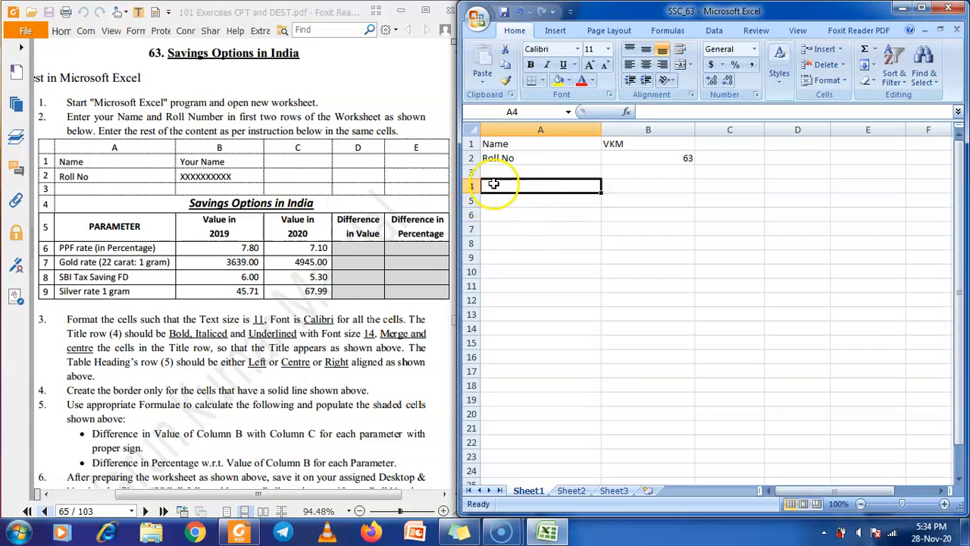
left_click_drag(552, 184, 871, 192)
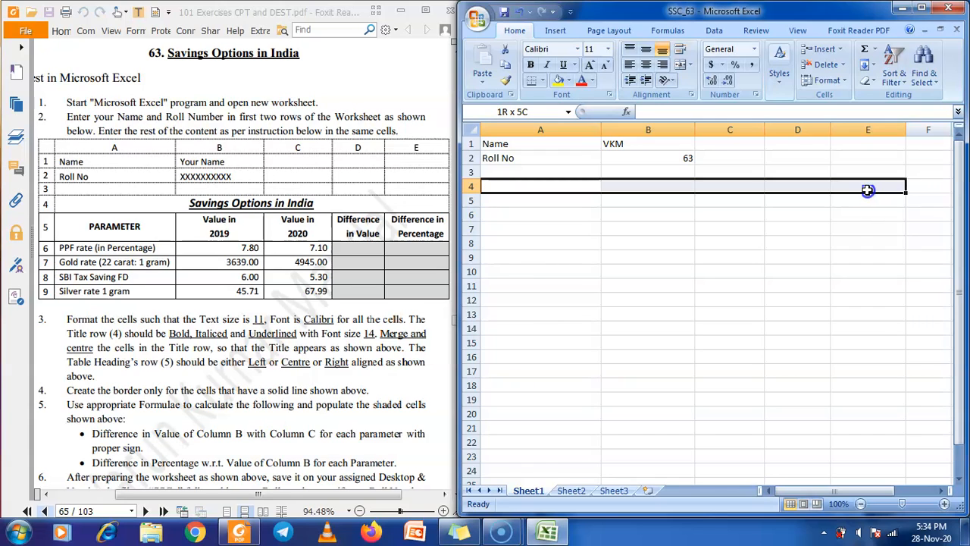
left_click_drag(867, 190, 868, 190)
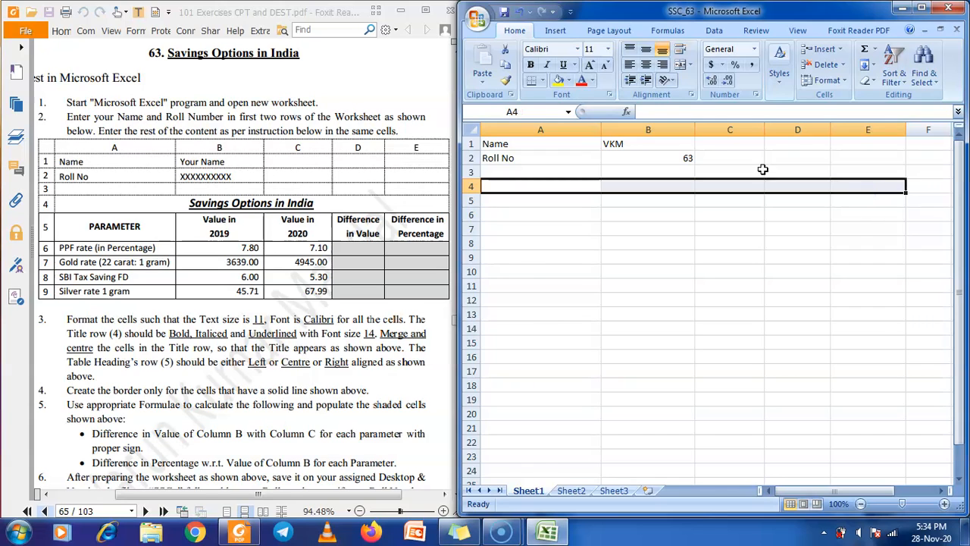
left_click(680, 64)
Enter the title "Savings Options in India" in the merged cell of row 4
double_click(588, 188)
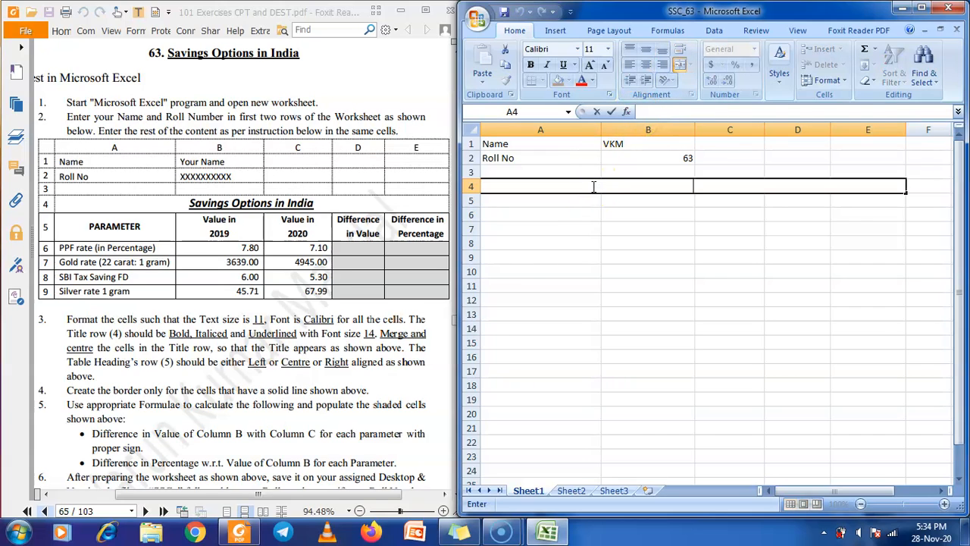
type("Savings Opt")
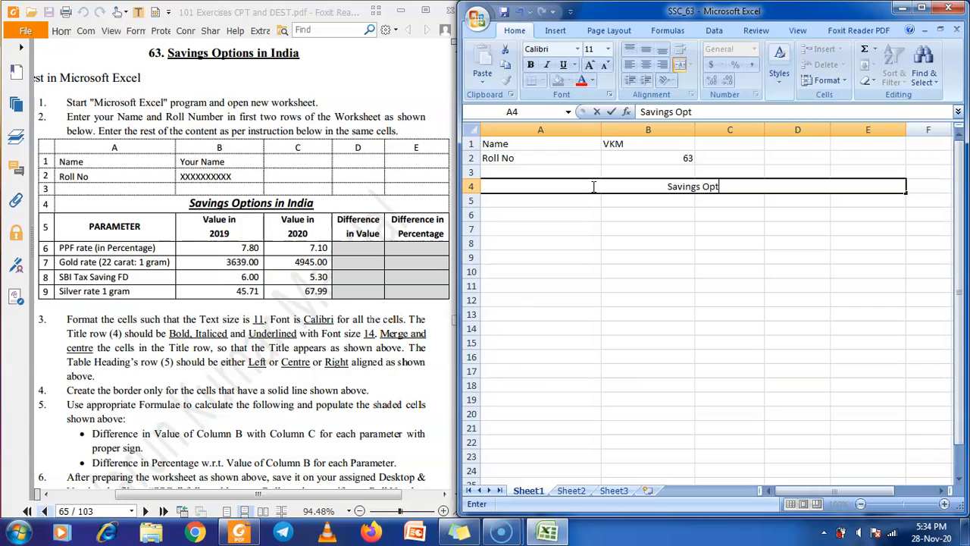
type("ions in India")
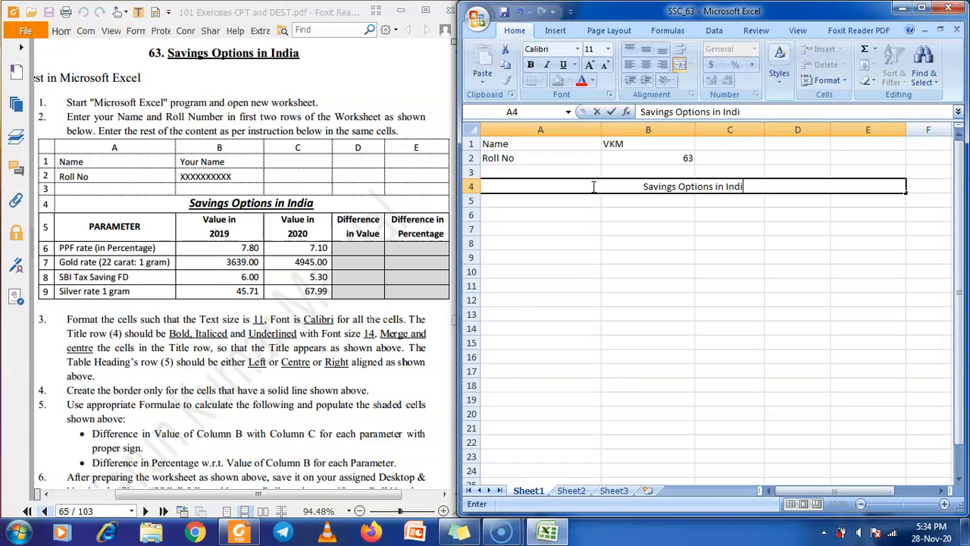
Enter the headings PARAMETER in cell A5 and "Value in 2019" in B5, with 2019 on a second line
left_click(572, 199)
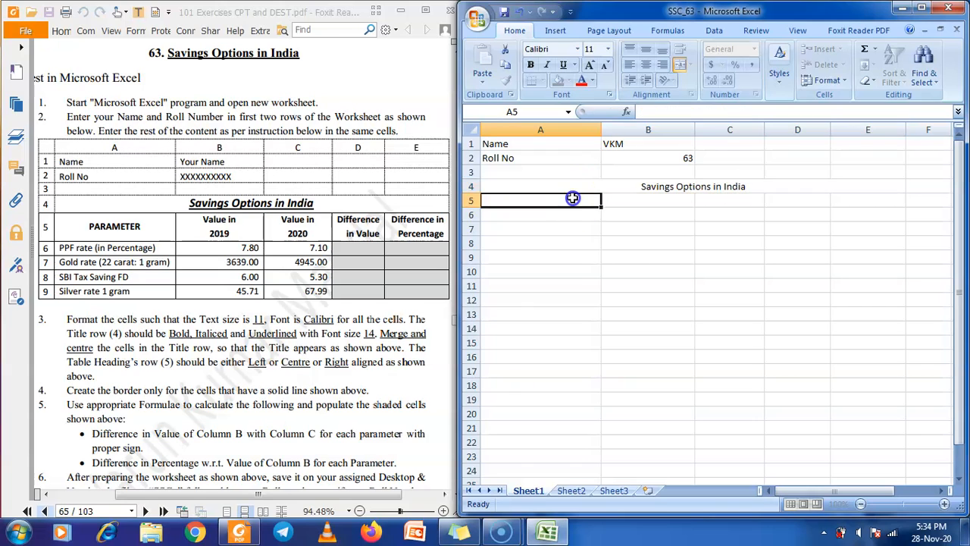
type("P")
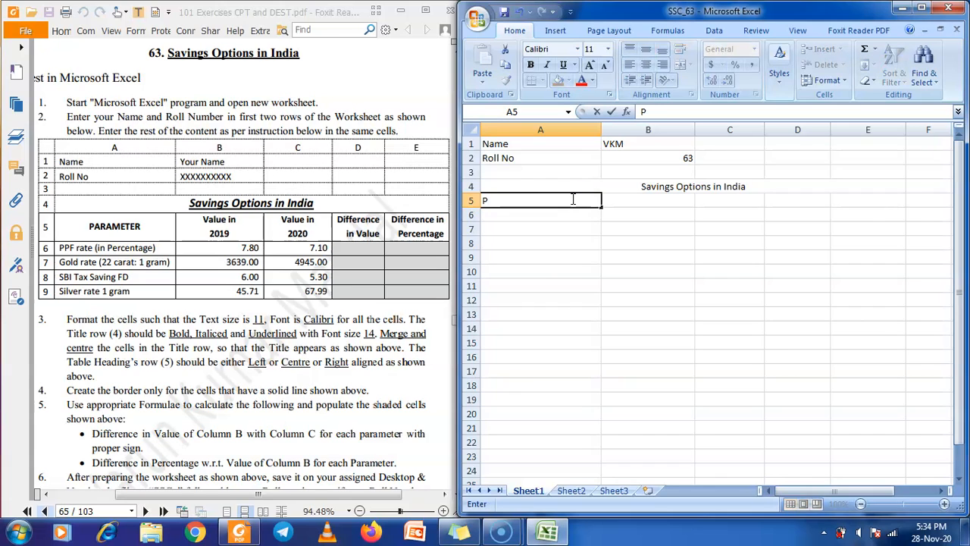
type("ARAMETER")
key("Tab")
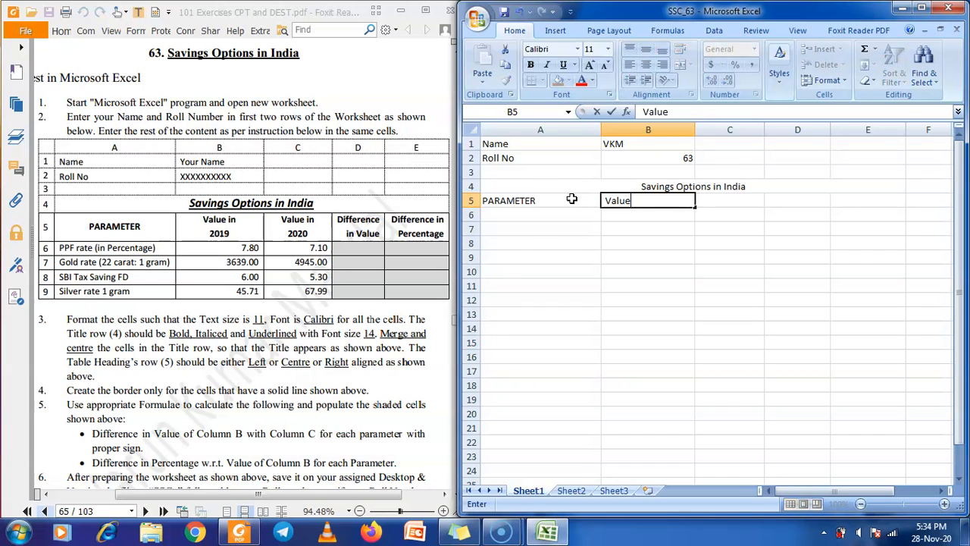
type("Value in")
key("alt+Return")
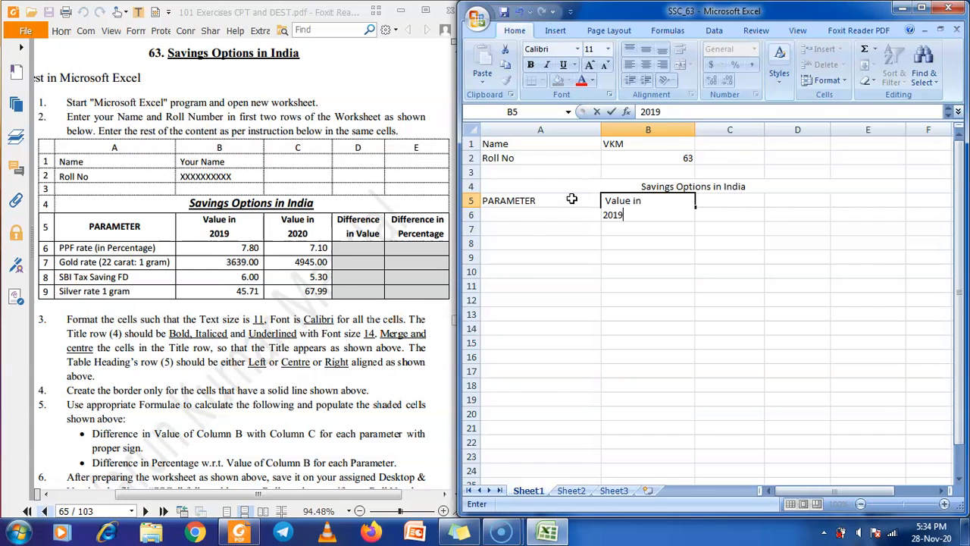
key("Tab")
Enter the heading "Value in 2020" in cell C5, with 2020 on a second line
type("V")
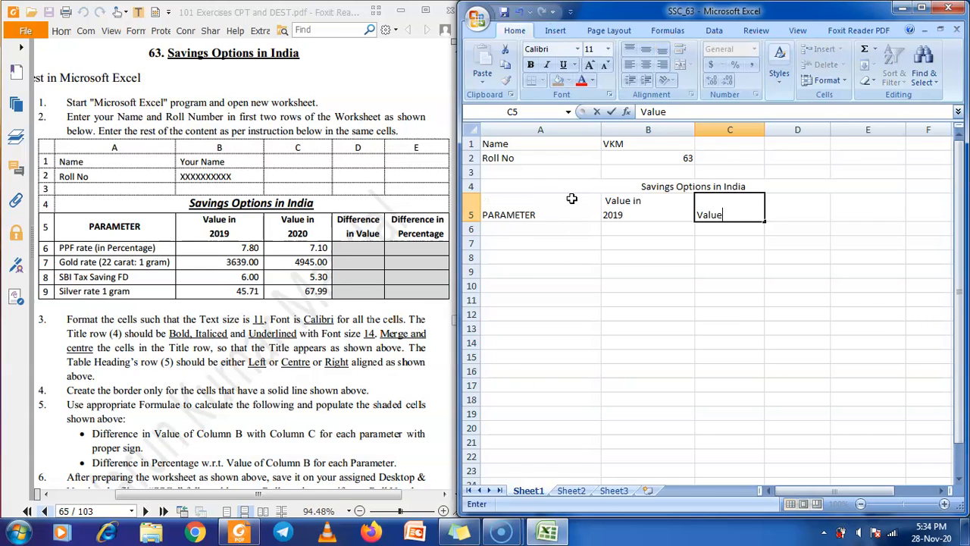
type("alue in")
key("alt+Return")
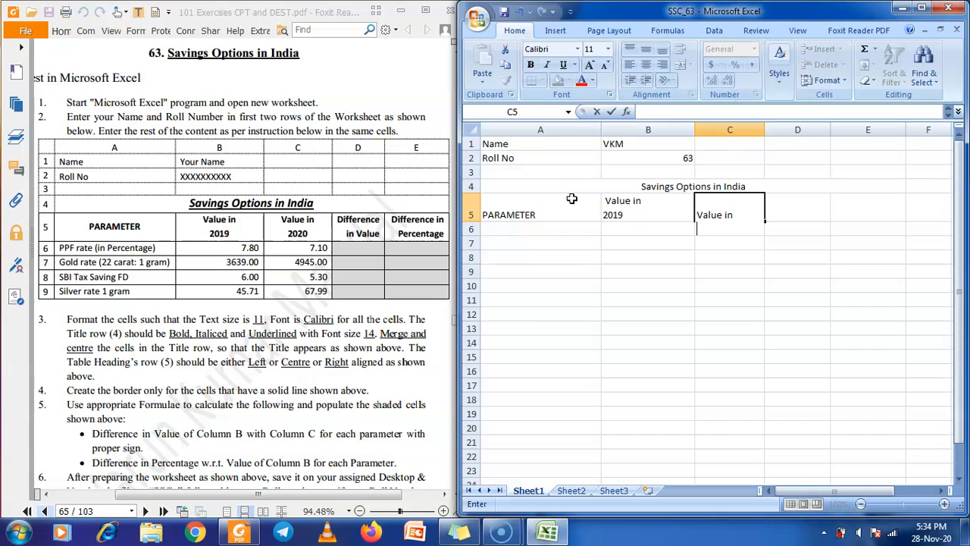
key("Tab")
Enter the heading "Difference in Value" in cell D5, breaking the line after Difference
type("Di")
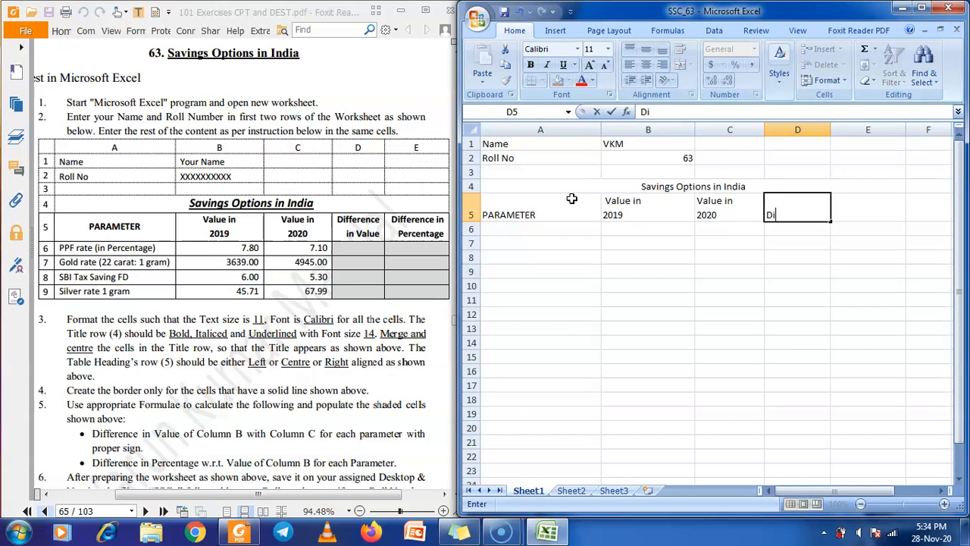
type("fference")
key("alt+Return")
type("in Val")
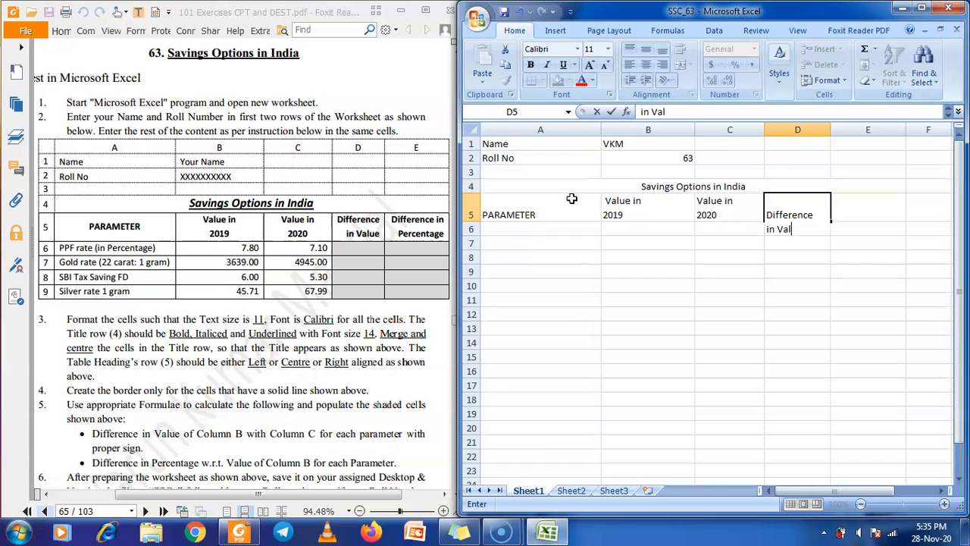
type("ue")
key("Tab")
Enter the heading "Difference in Percentage" in cell E5
type("Di")
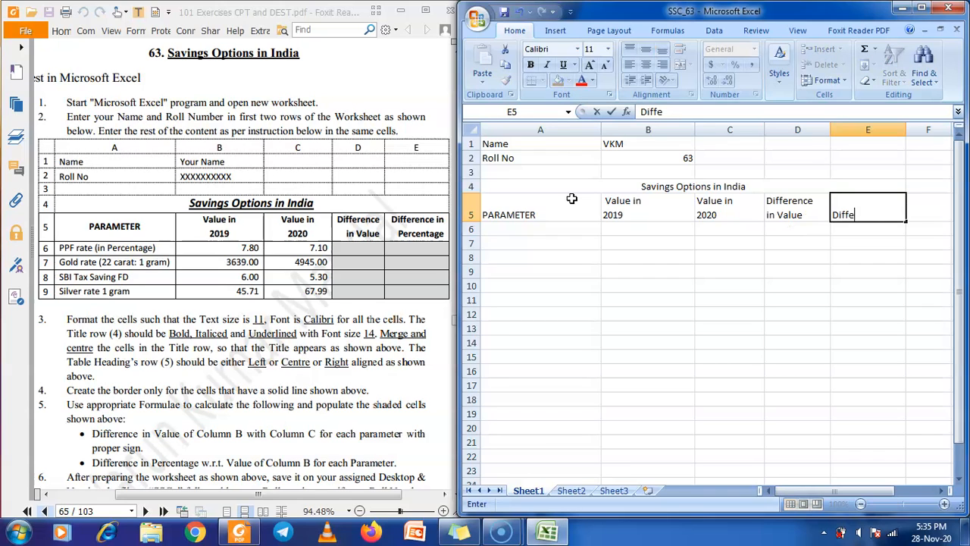
type("fference in")
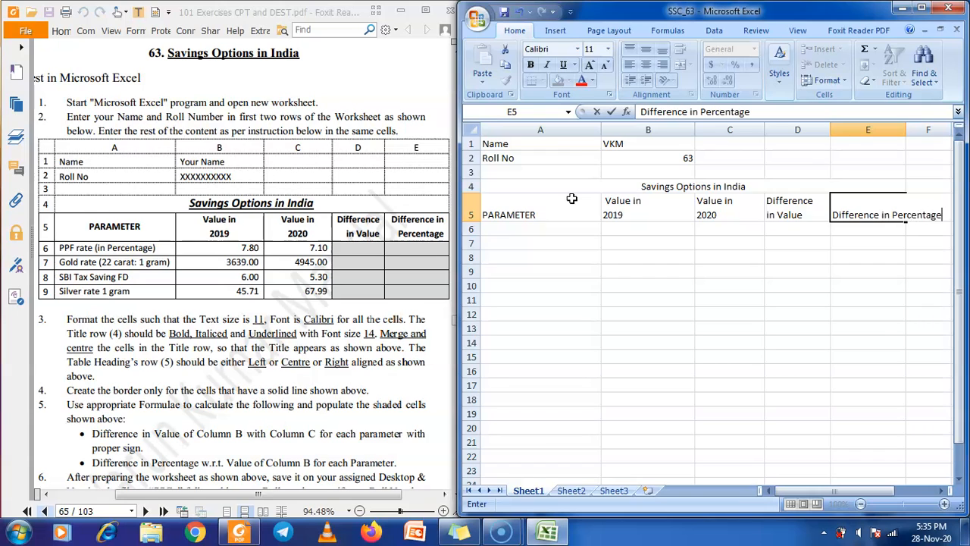
type(" Percentage")
key("Return")
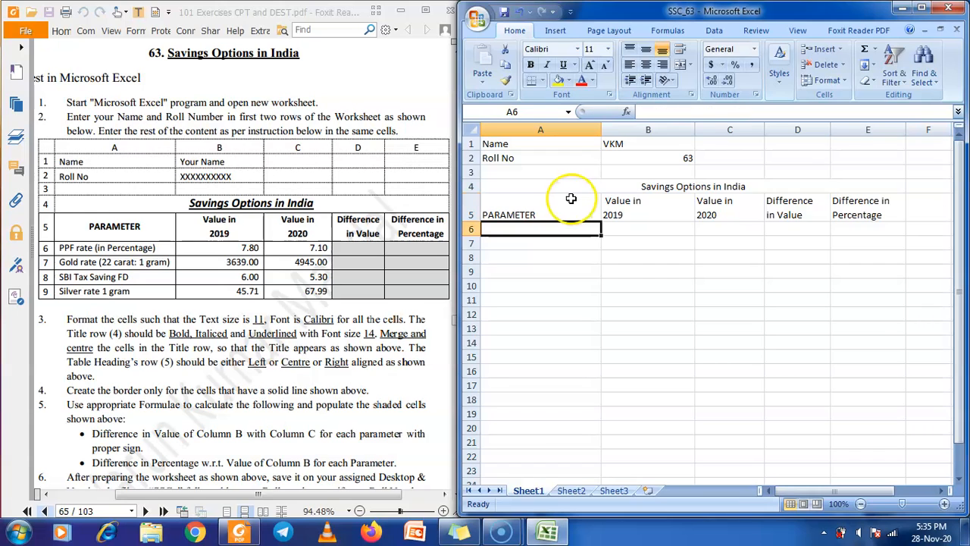
Widen column E and insert a line break before Percentage in the E5 heading
left_click(836, 212)
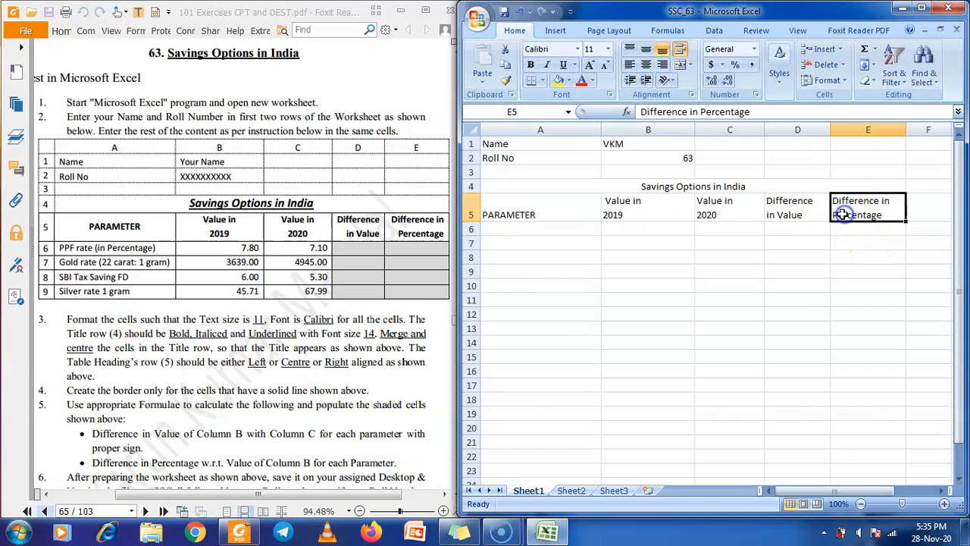
double_click(838, 212)
left_click(901, 129)
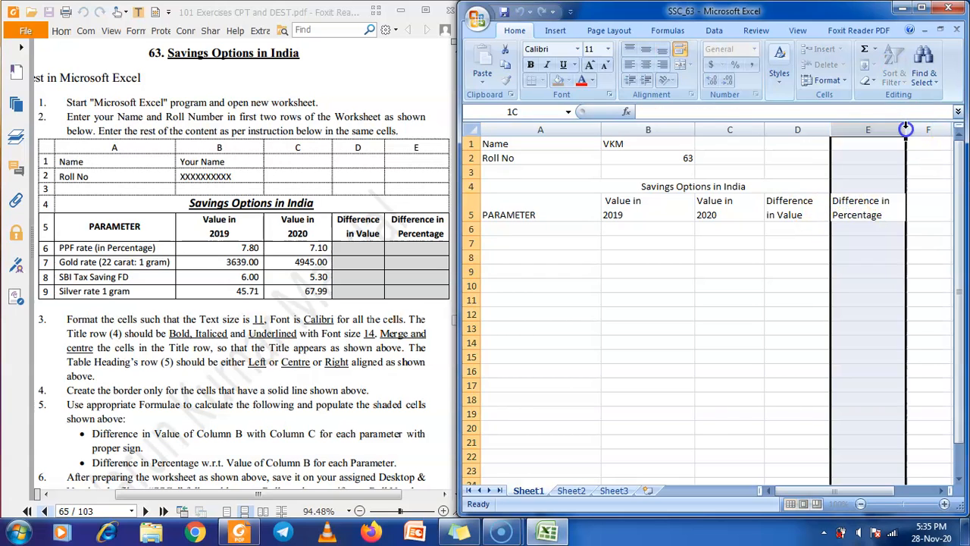
left_click_drag(906, 130, 936, 129)
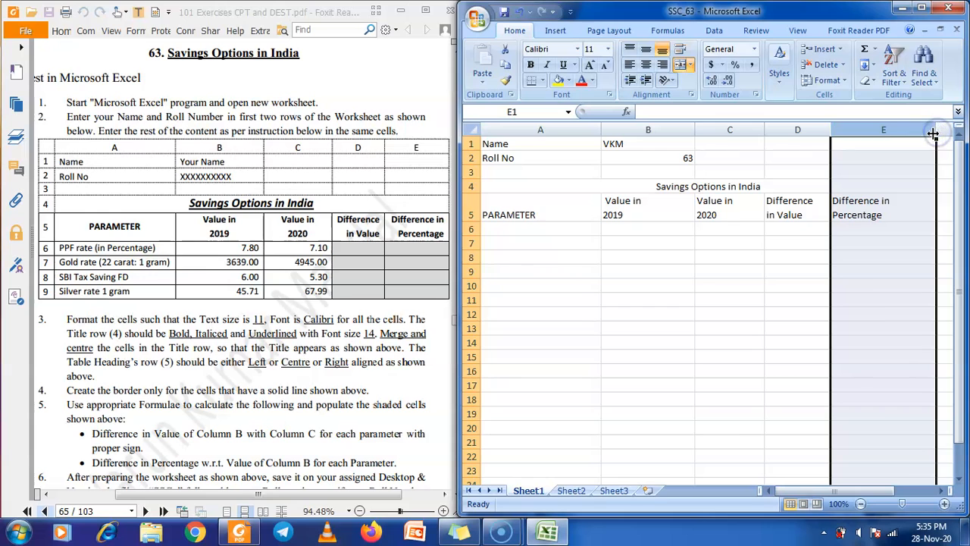
double_click(842, 18)
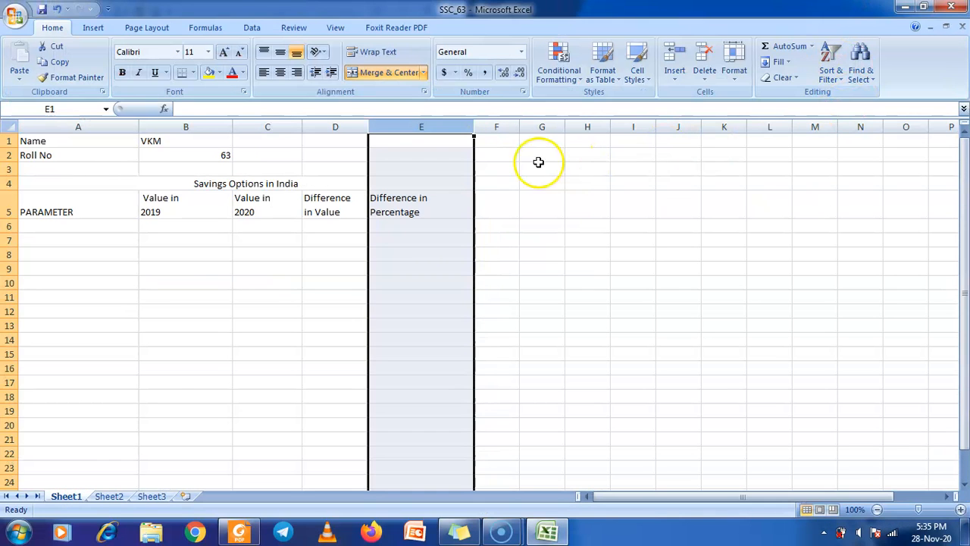
left_click_drag(475, 133, 536, 130)
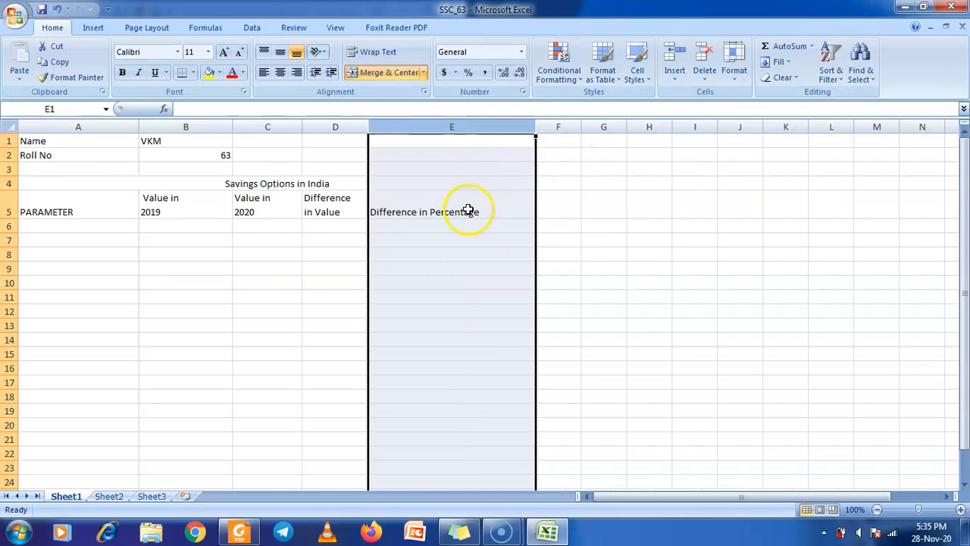
left_click(468, 210)
double_click(429, 212)
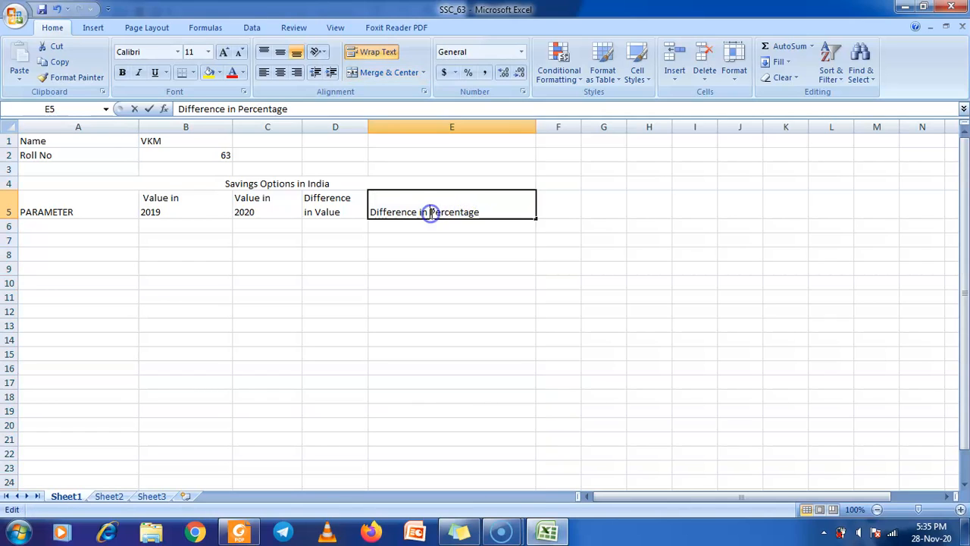
key("alt+Return")
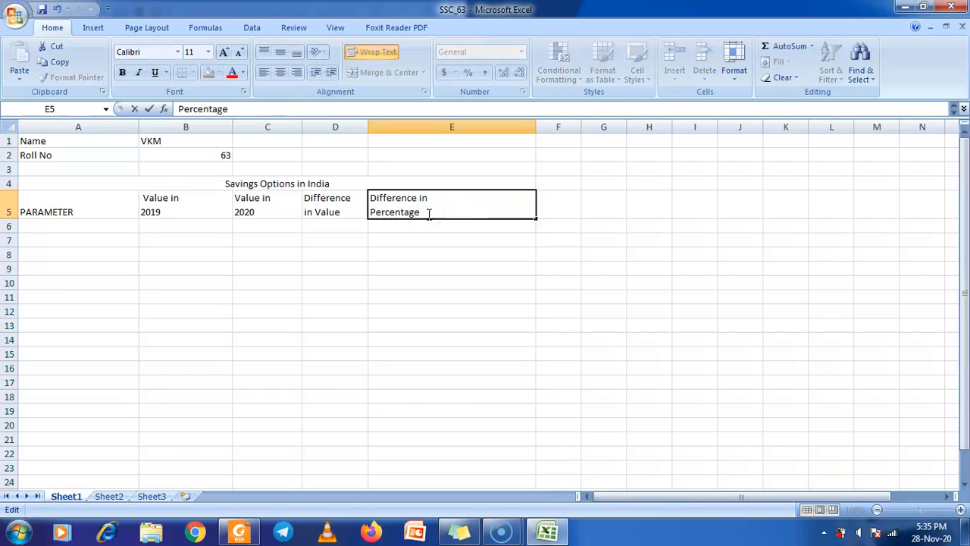
left_click(457, 238)
Narrow column E to fit its two-line heading and return the workbook window to half-screen beside the PDF
left_click(452, 201)
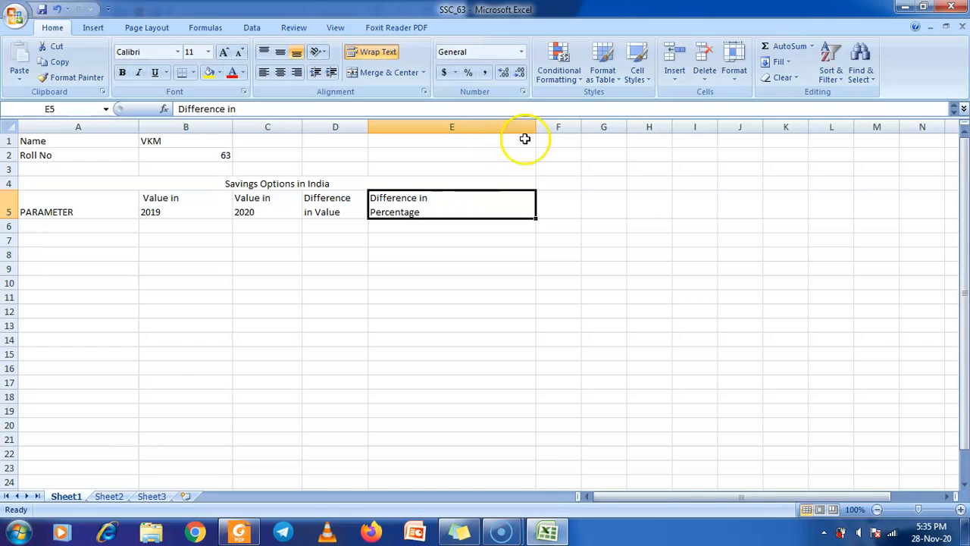
left_click_drag(535, 126, 457, 136)
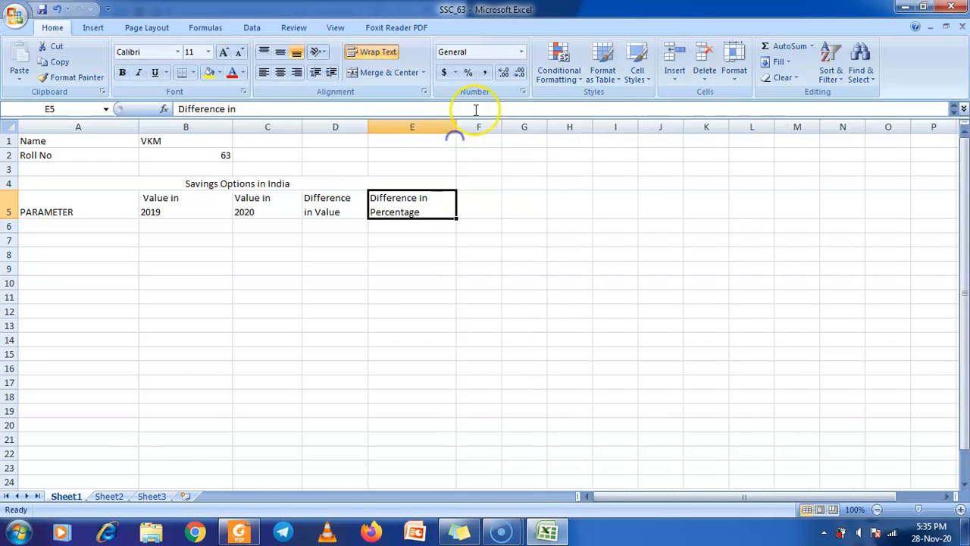
double_click(529, 10)
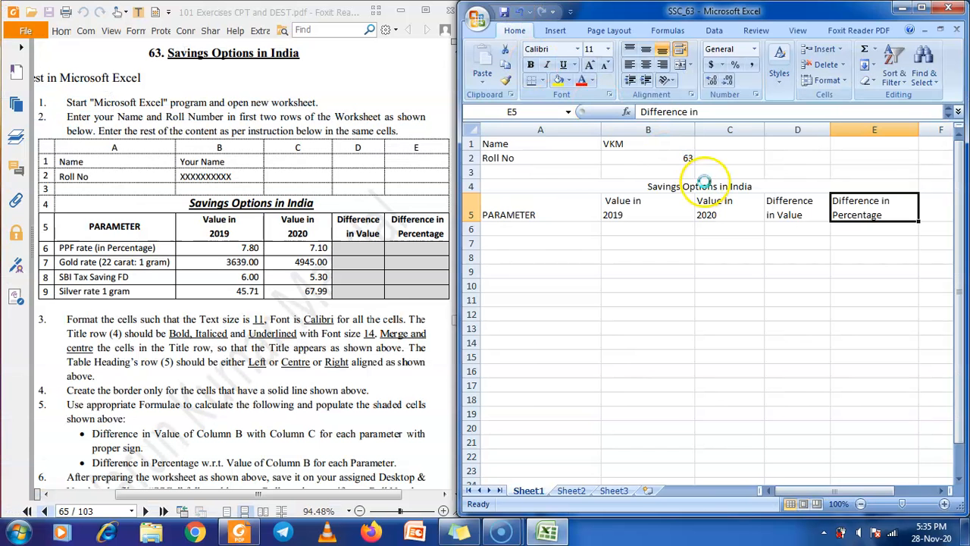
Enter the row label "PPF rate (in Percentage)" in cell A6
left_click(529, 231)
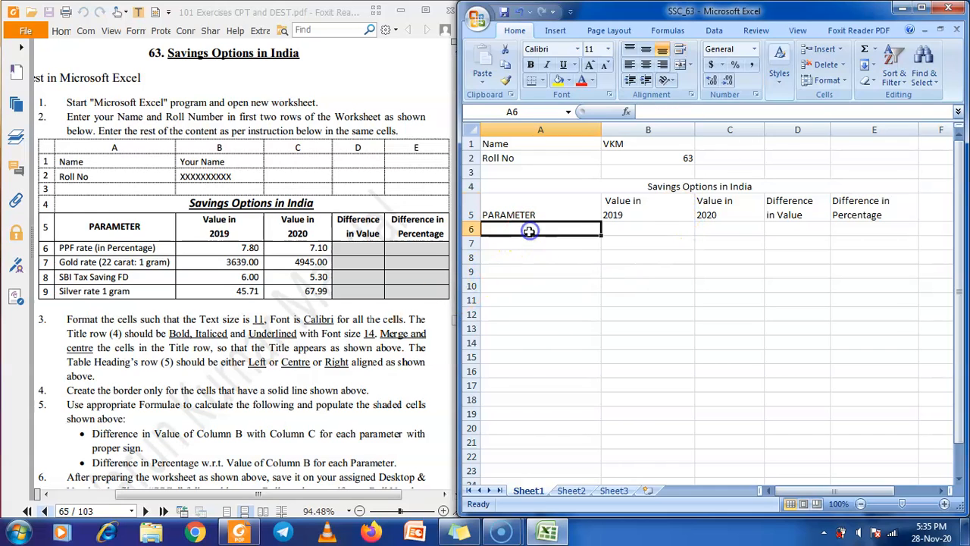
type("PPF")
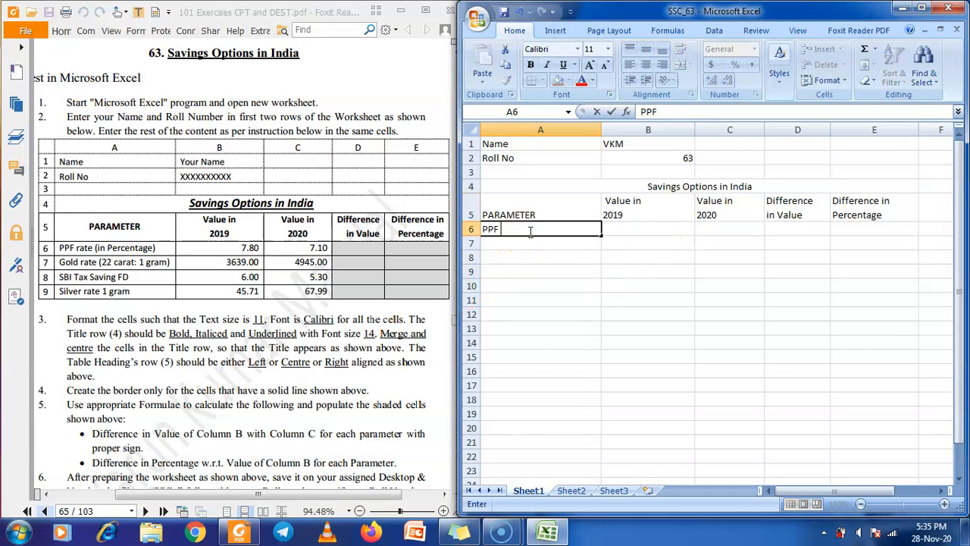
type(" rate (in Perce")
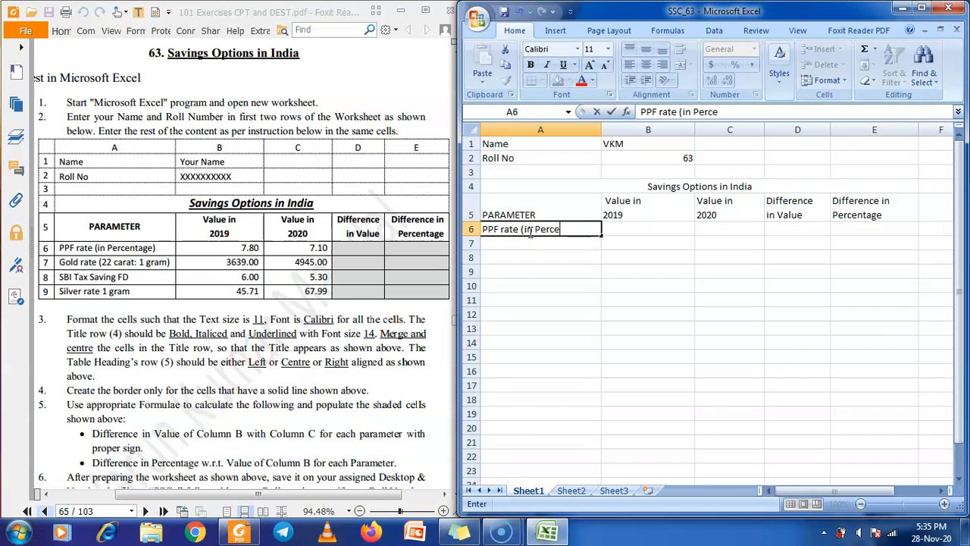
type("ntage)")
key("Return")
Enter the row label "Gold rate (22 carat: 1 gram)" in cell A7, correcting the spelling of carat
type("Gold")
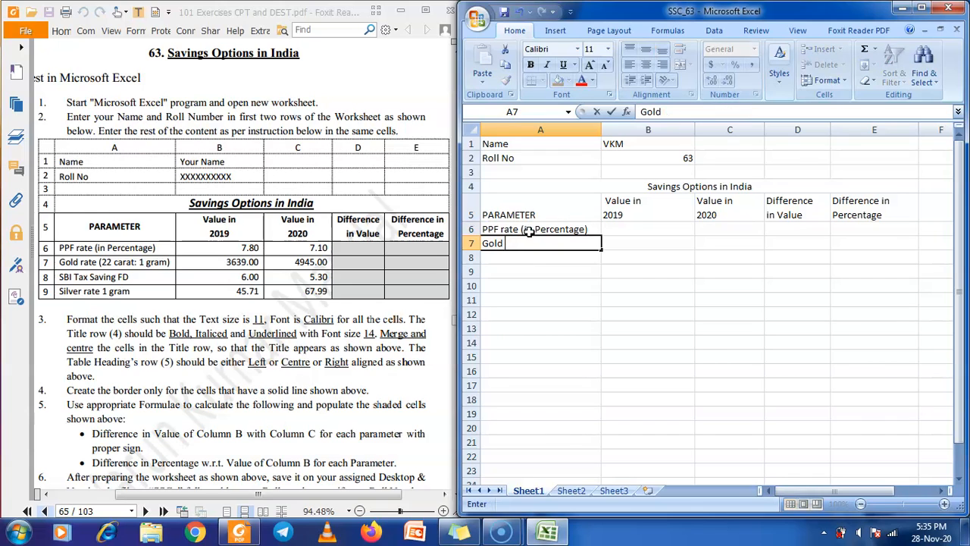
type(" rate (22 arat: 1 gr")
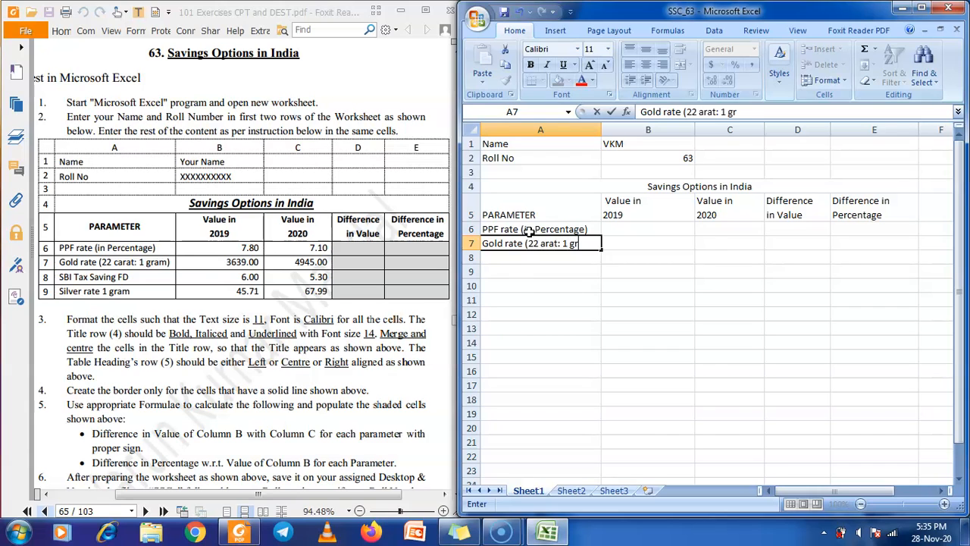
type(")")
key("ctrl+Return")
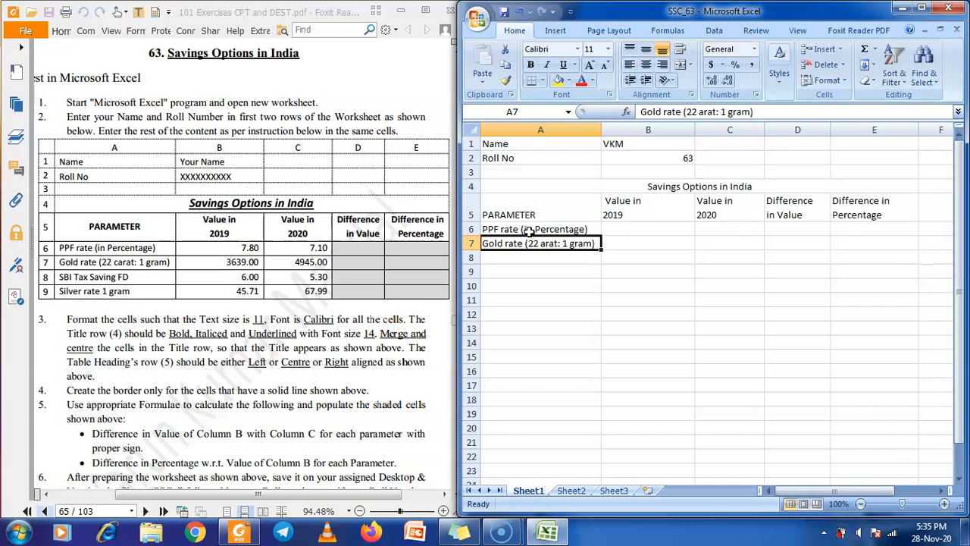
double_click(541, 243)
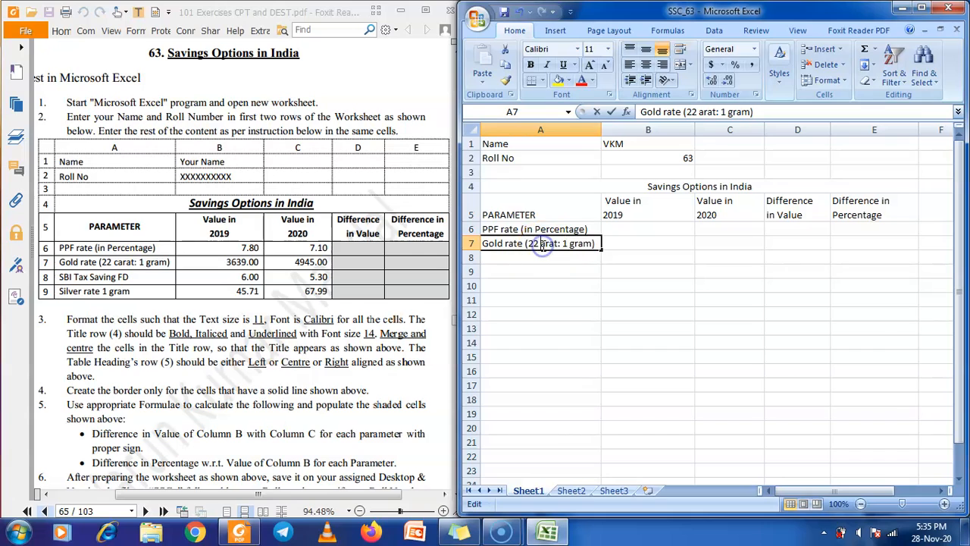
type("c")
Enter the row labels "SBI Tax Saving FD" in cell A8 and "Silver rate 1 gram" in cell A9
left_click(538, 255)
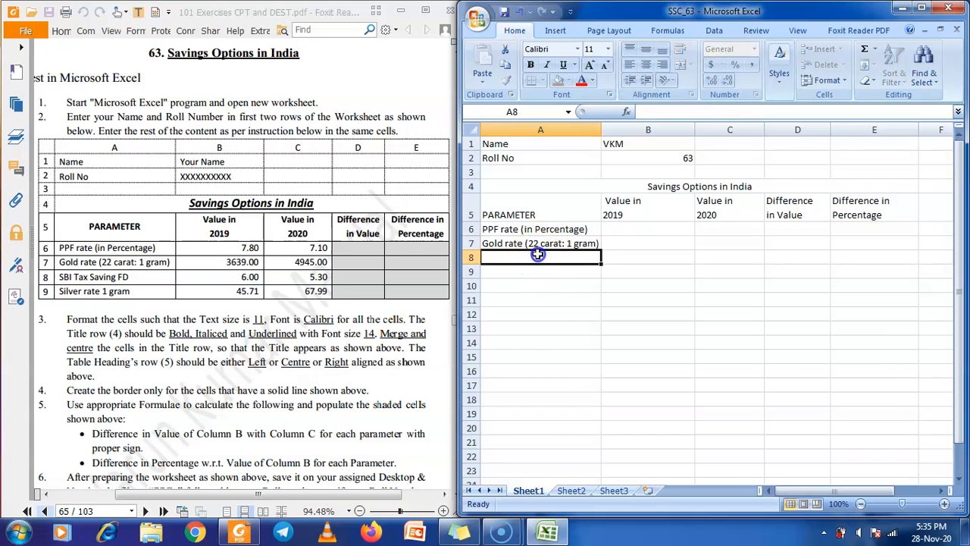
type("SBI Tax Saving FD")
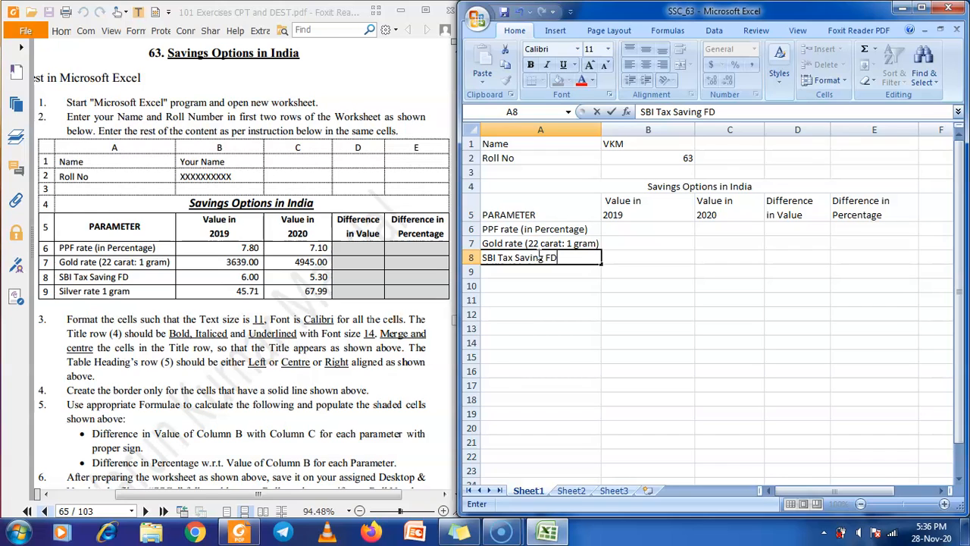
key("Return")
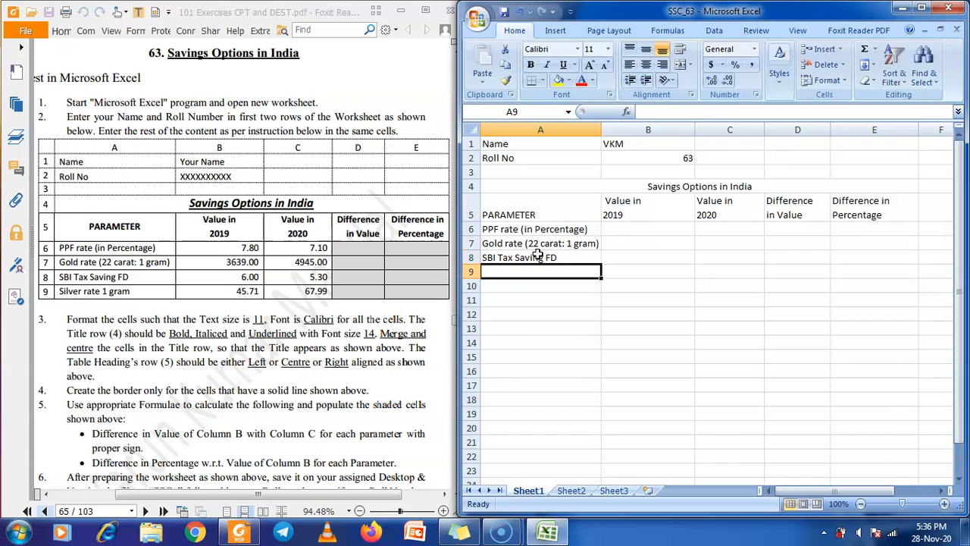
type("Silver rate 1 gram")
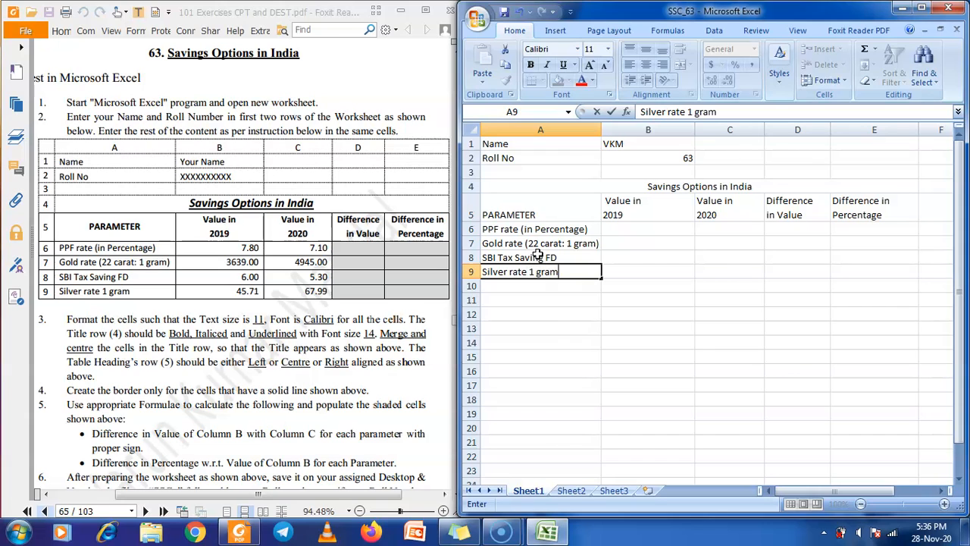
key("Tab")
Enter 7.80 in cell B6 as the 2019 PPF rate
key("Up")
key("Up")
key("Up")
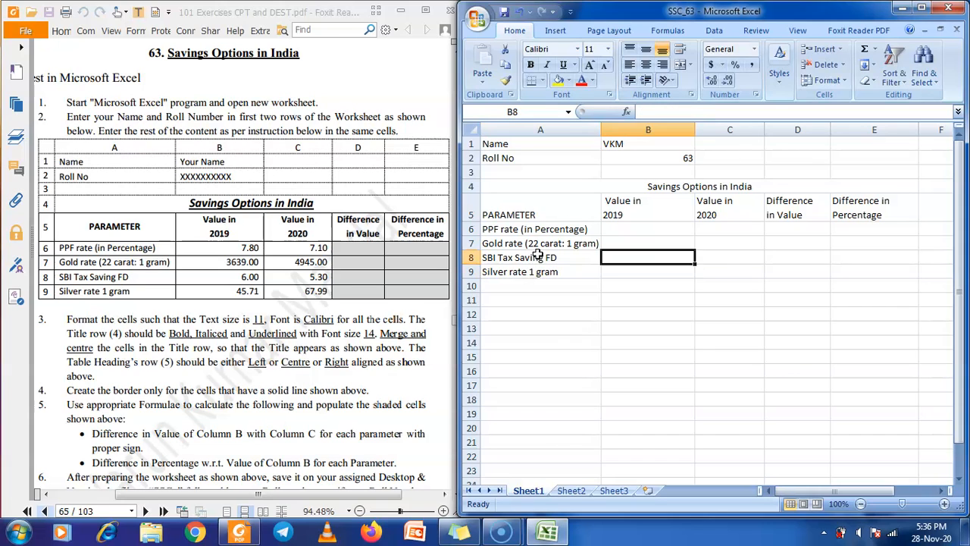
type("7.80")
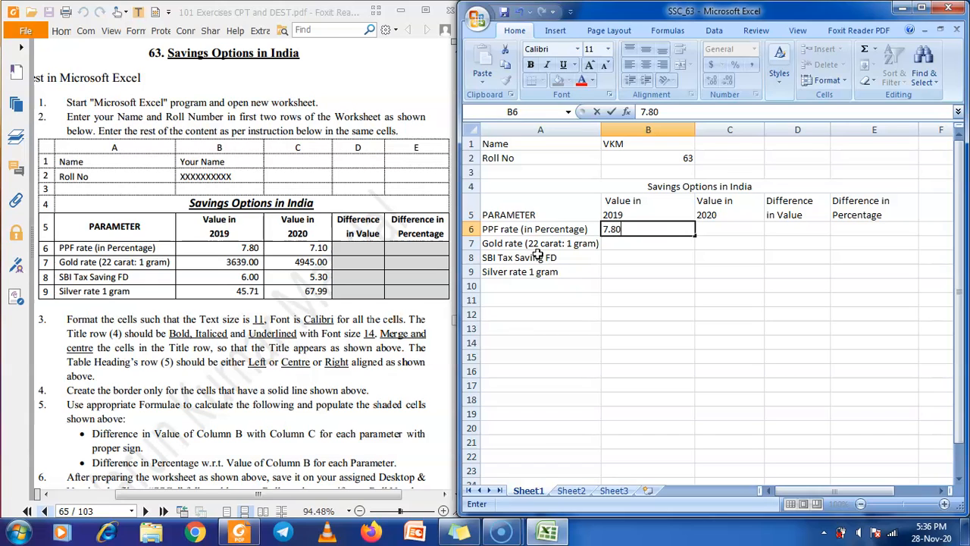
key("Return")
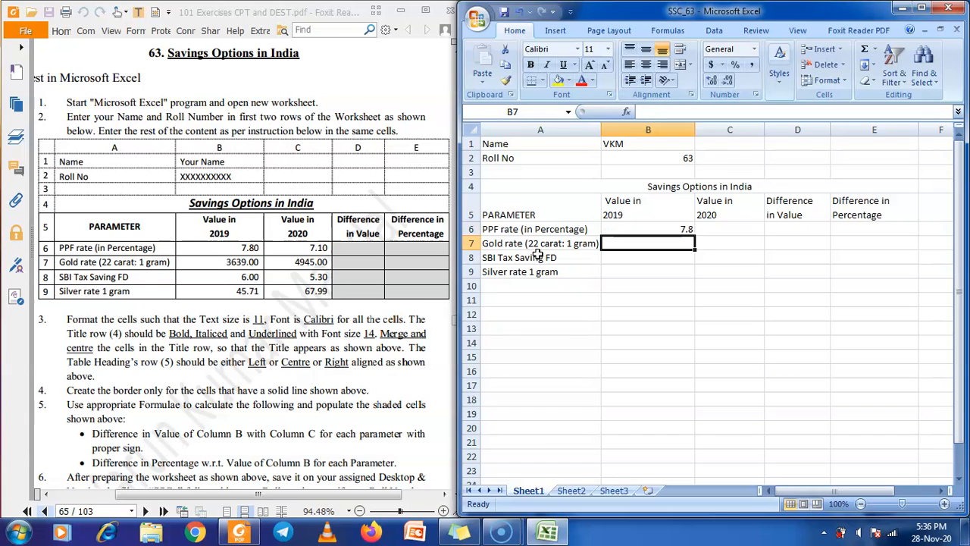
Enter the 2019 values 3639.00 in B7, 6 in B8 and 45.71 in B9
type("3639.00")
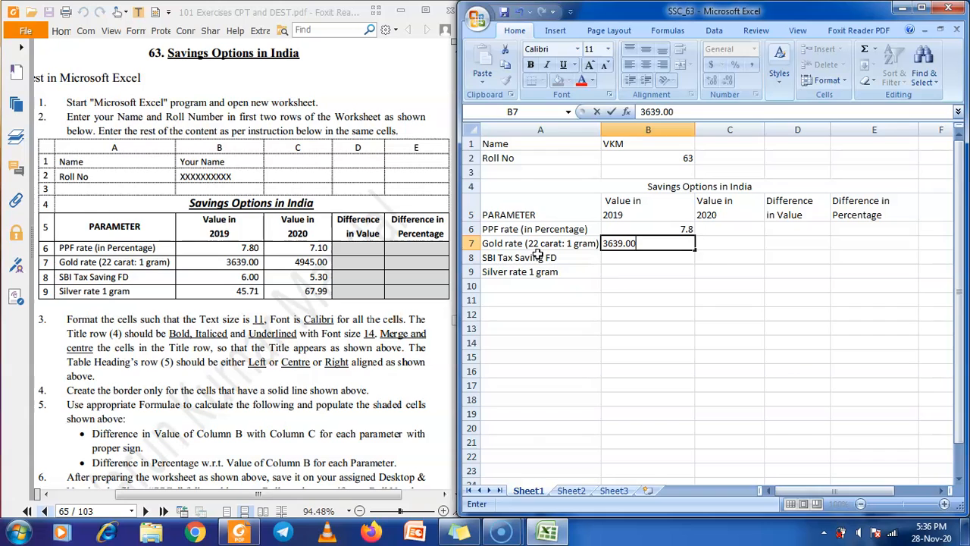
key("Return")
type("6")
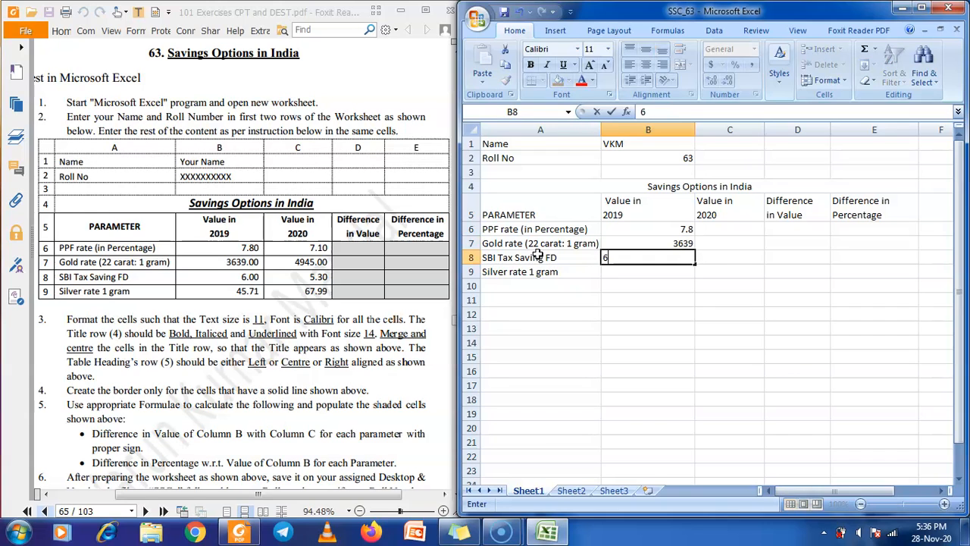
key("Return")
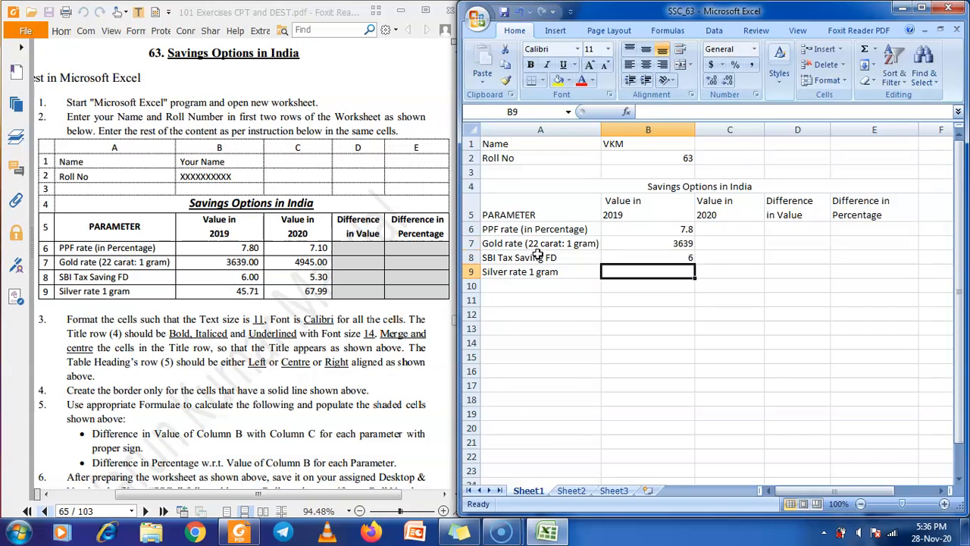
type("45.71")
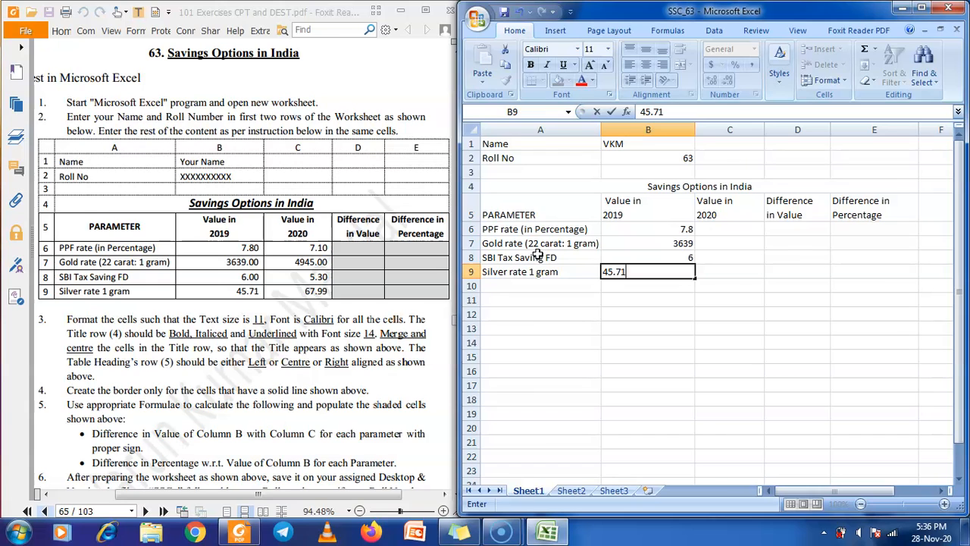
key("Tab")
Enter the 2020 values 7.10, 4945.00, 5.30 and 67.99 in cells C6 to C9
key("Up")
key("Up")
key("Up")
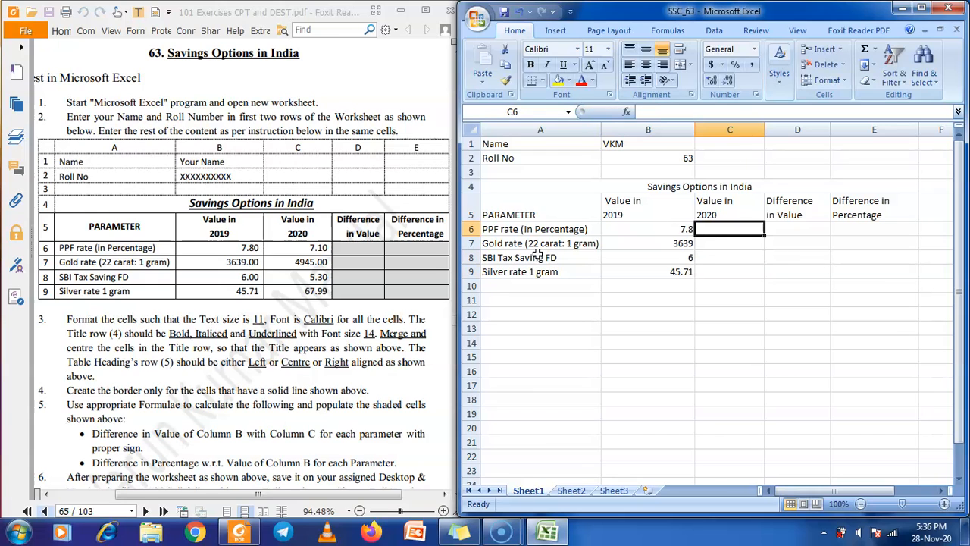
type("7.10")
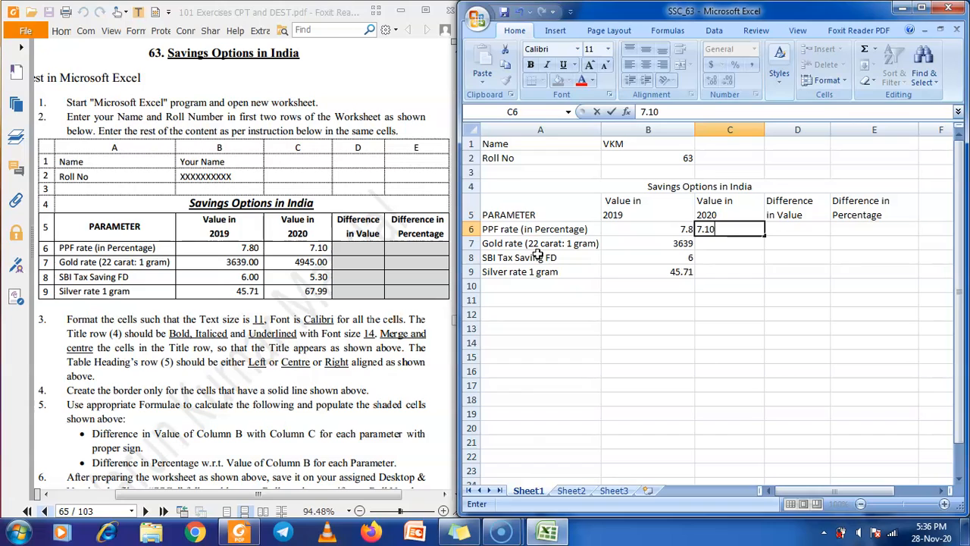
key("Return")
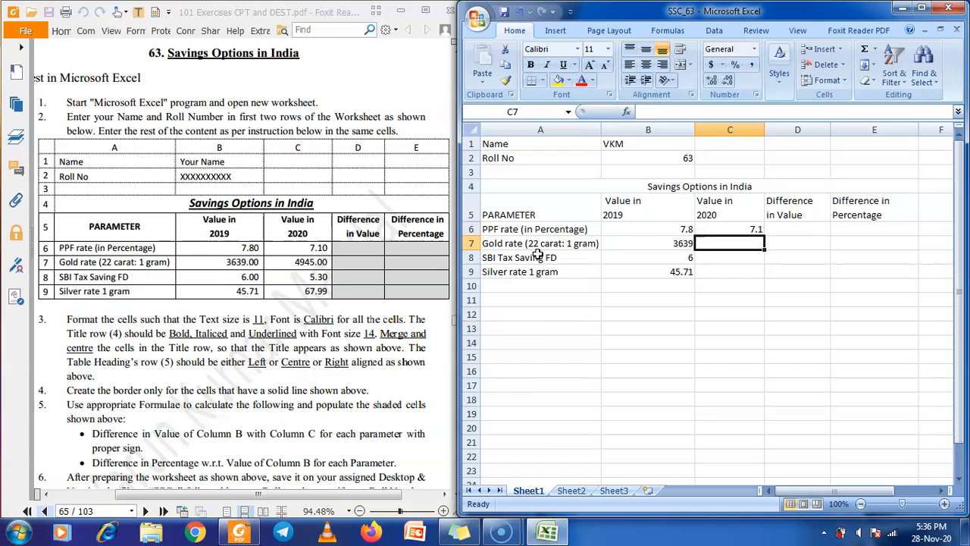
type("4945.00")
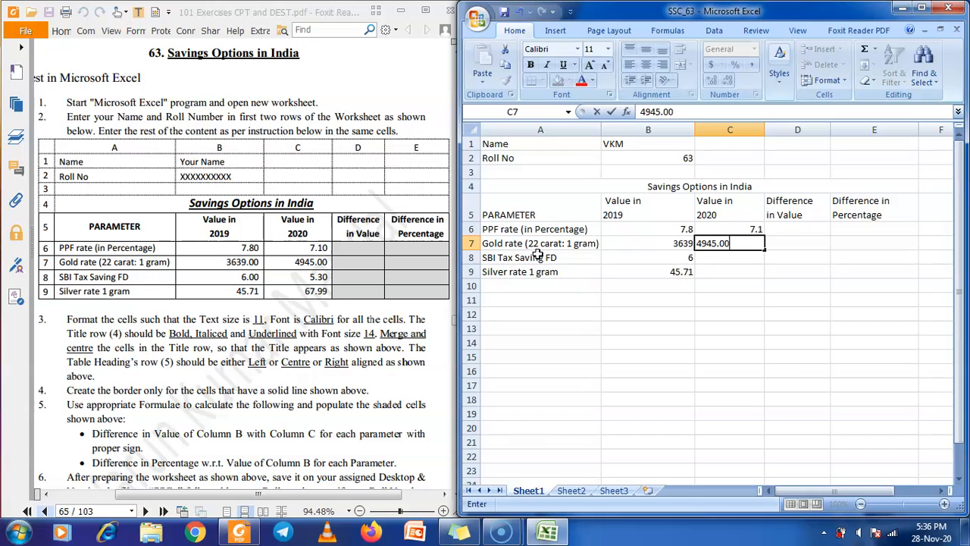
key("Return")
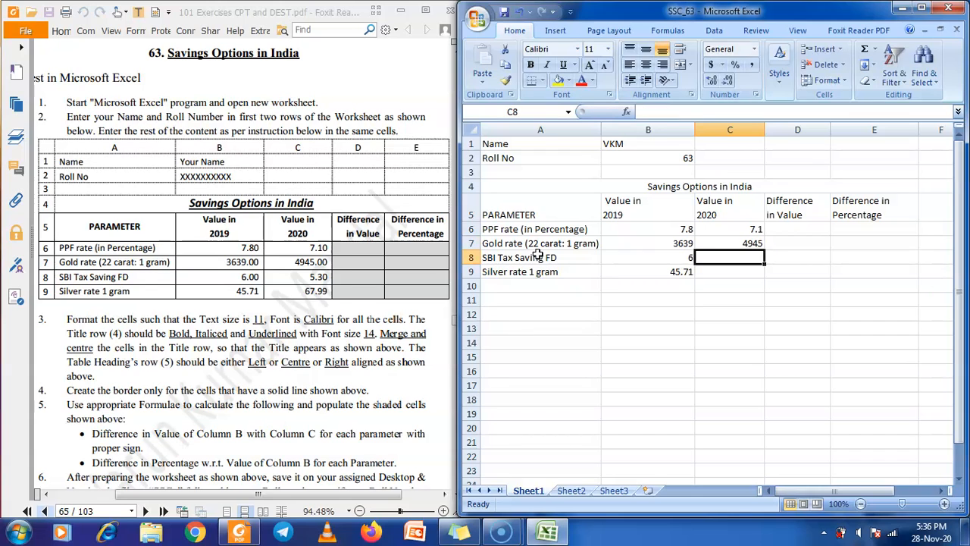
type("5.30")
key("Return")
type("67.99")
key("Tab")
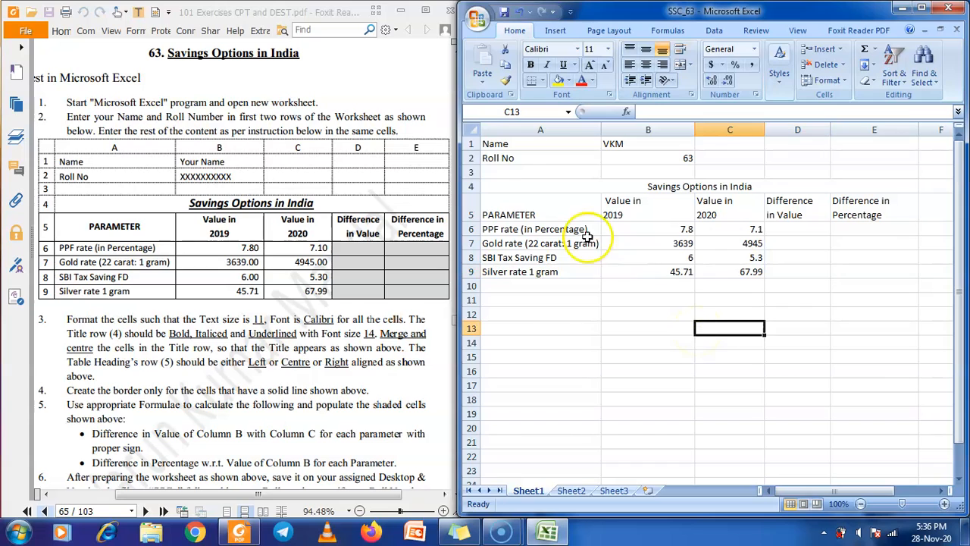
Check the font and text size of the whole worksheet against the exercise's requirement of Calibri 11
left_click(472, 129)
left_click(472, 128)
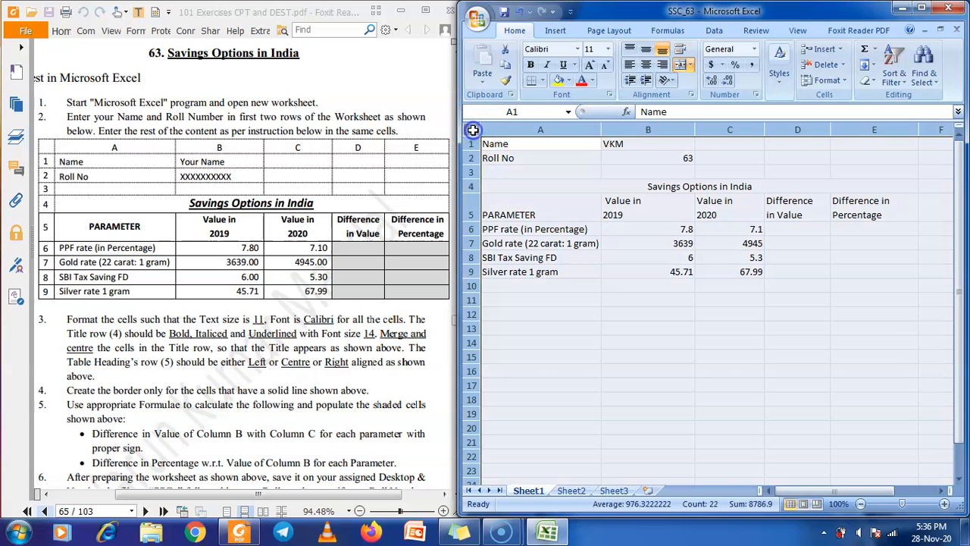
left_click(609, 49)
left_click(609, 49)
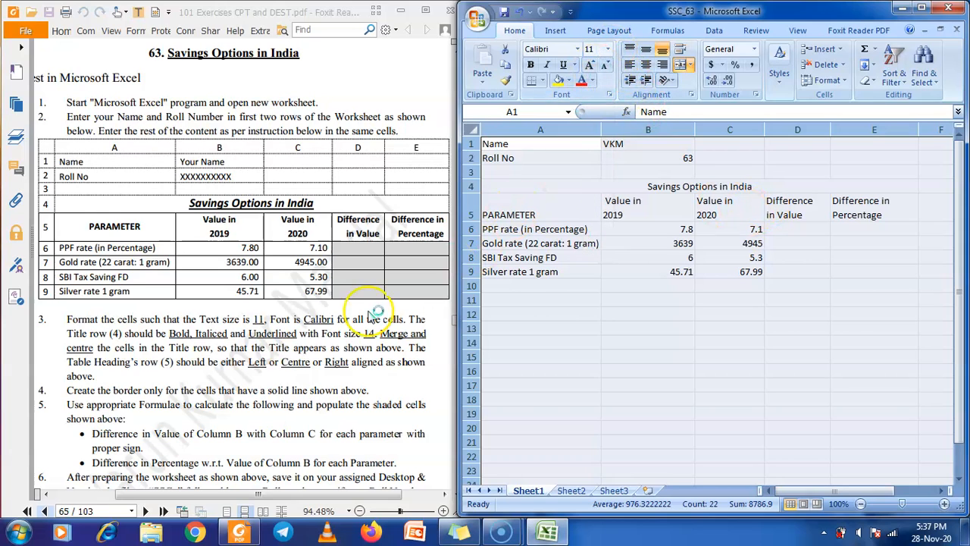
left_click(322, 320)
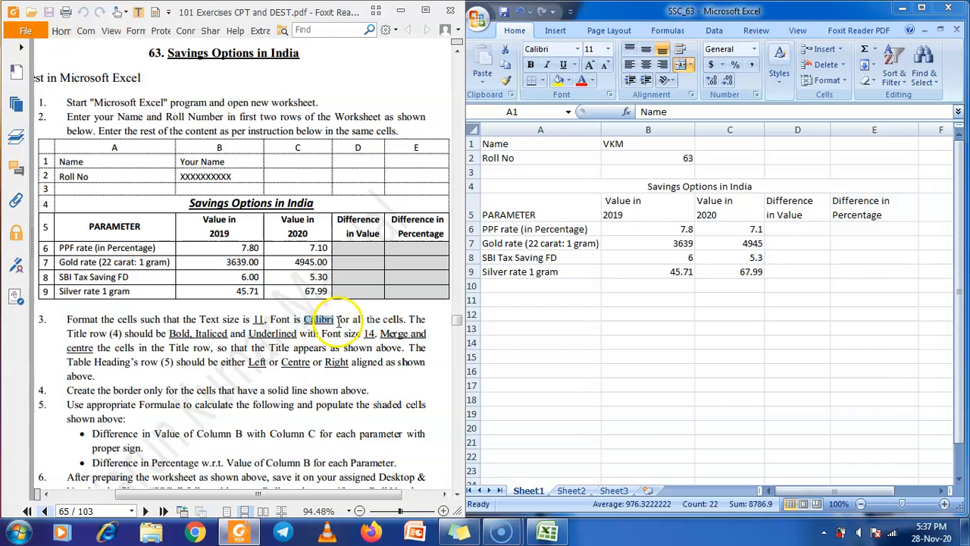
left_click(476, 135)
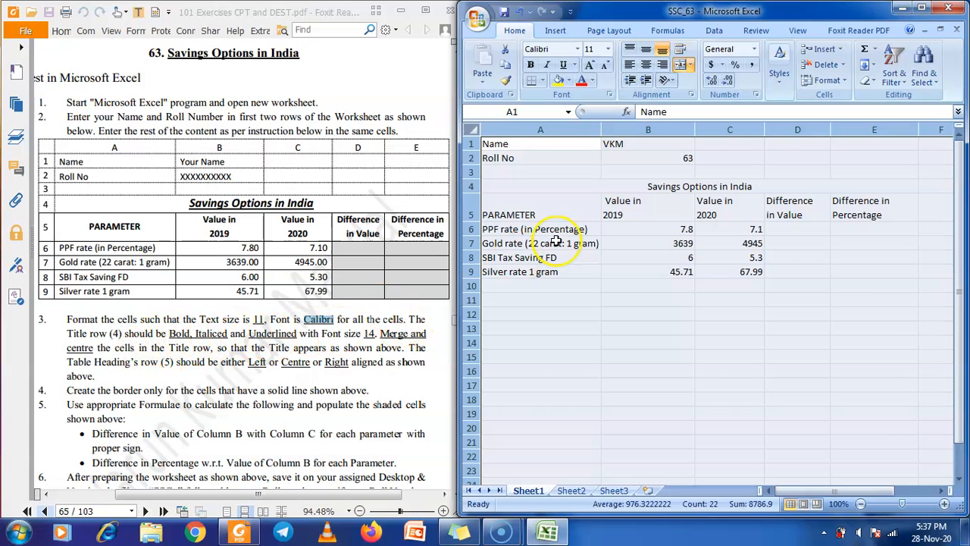
Format the title "Savings Options in India" in row 4 as bold, italic and underlined with font size 14
left_click(619, 185)
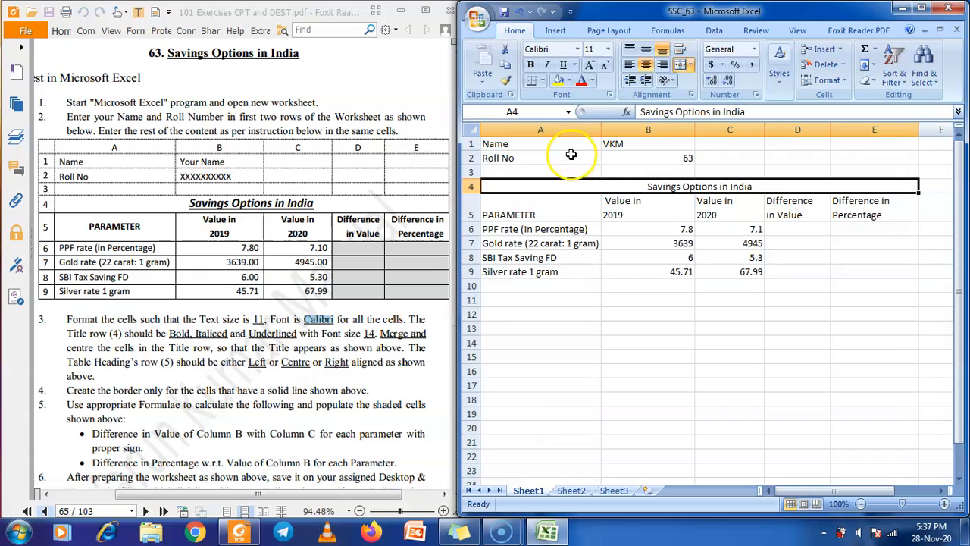
left_click(530, 65)
left_click(546, 66)
left_click(564, 66)
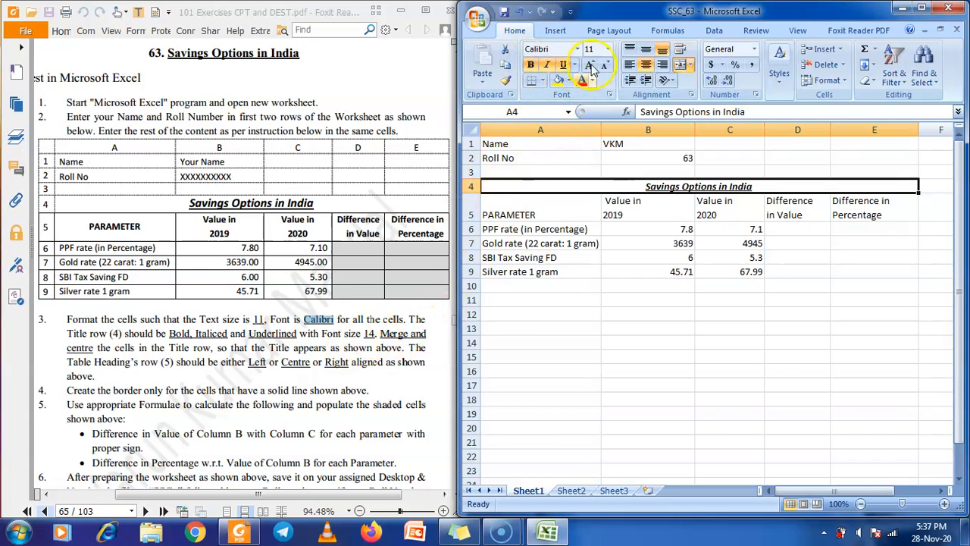
left_click(610, 49)
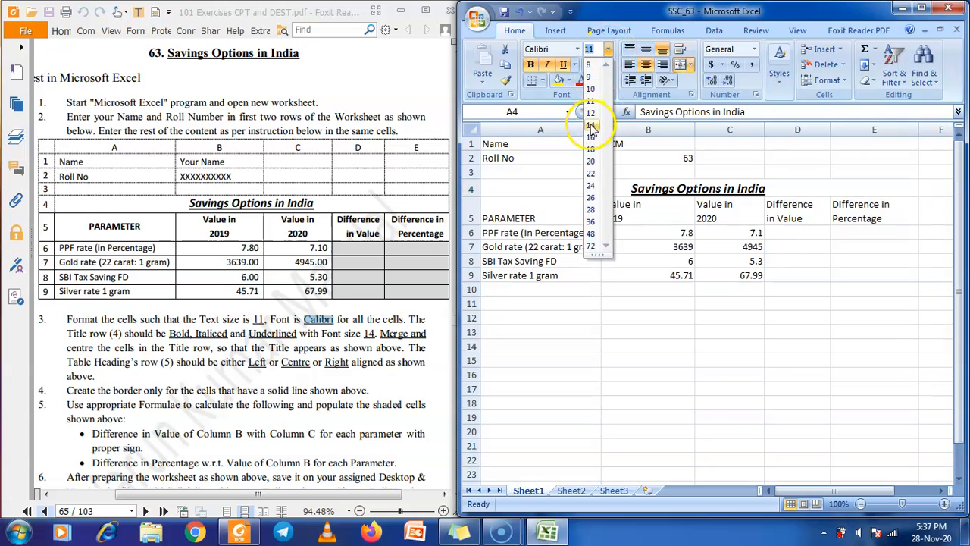
left_click(590, 125)
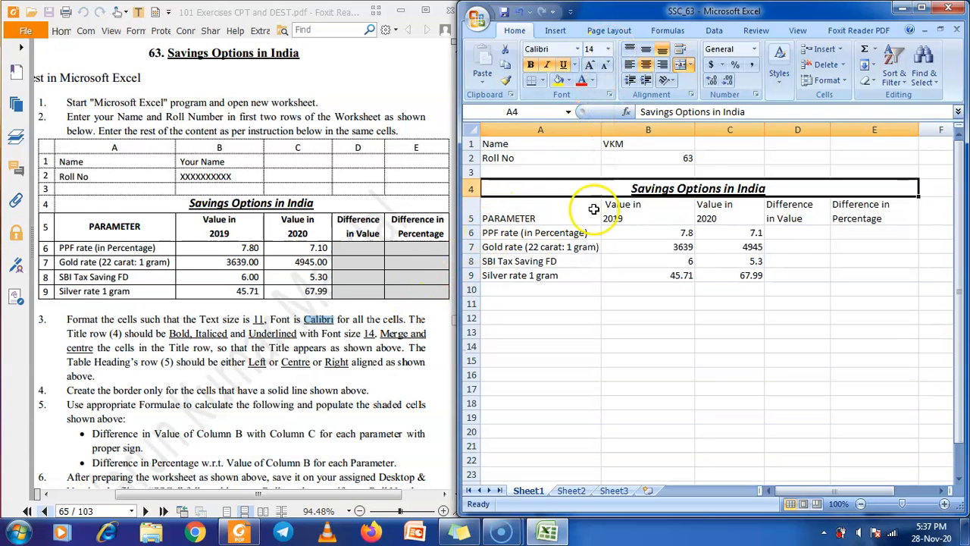
left_click(613, 261)
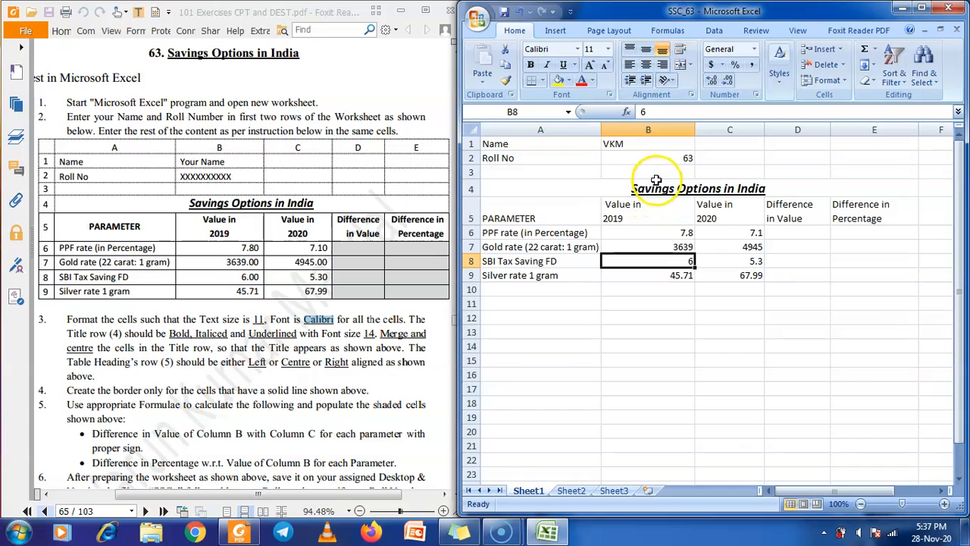
left_click(657, 181)
left_click(557, 232)
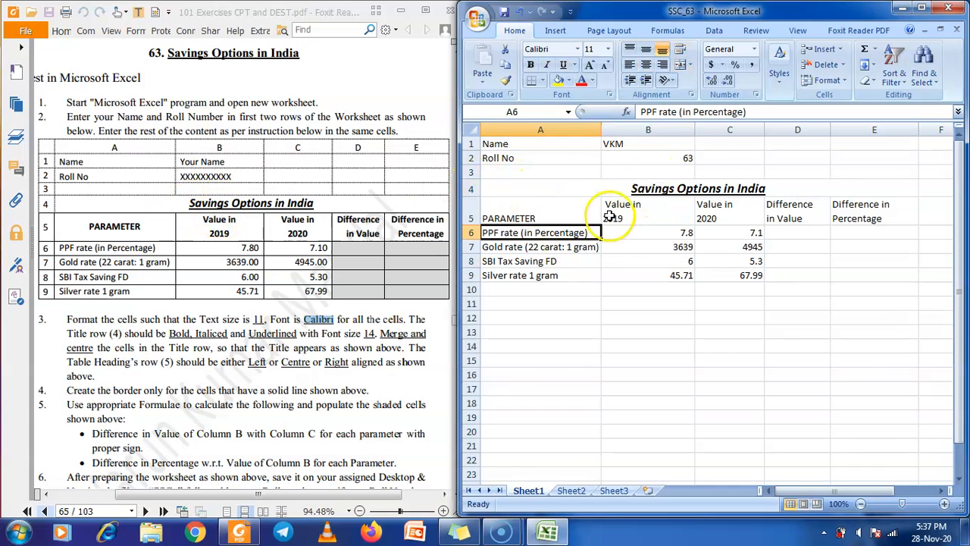
Make title row 4 slightly taller and align the title to the top of its merged cell
left_click(526, 189)
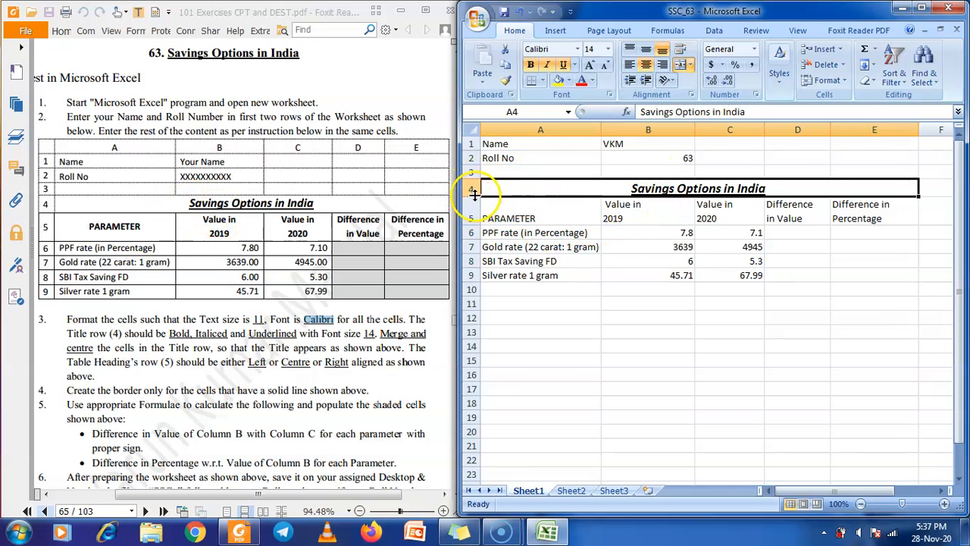
left_click_drag(473, 196, 476, 200)
left_click(549, 188)
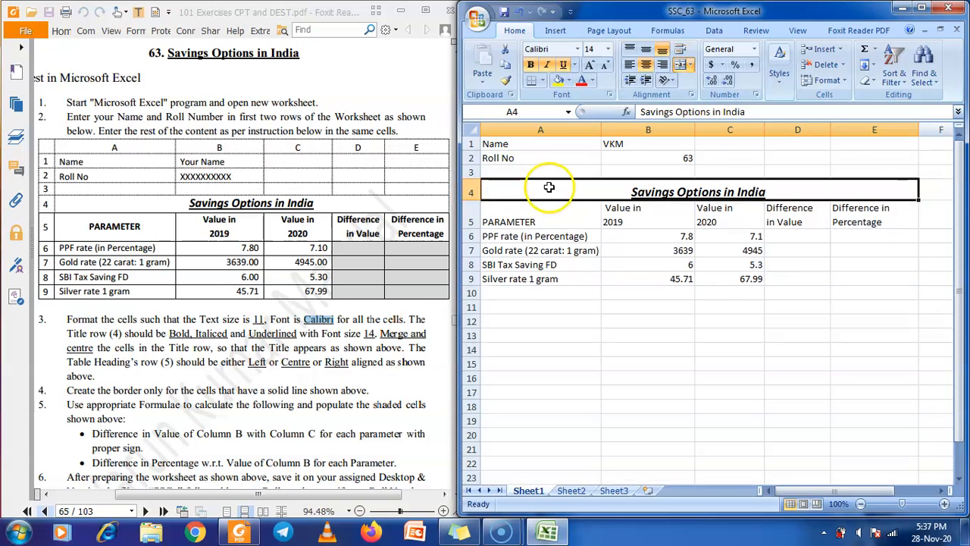
left_click(646, 50)
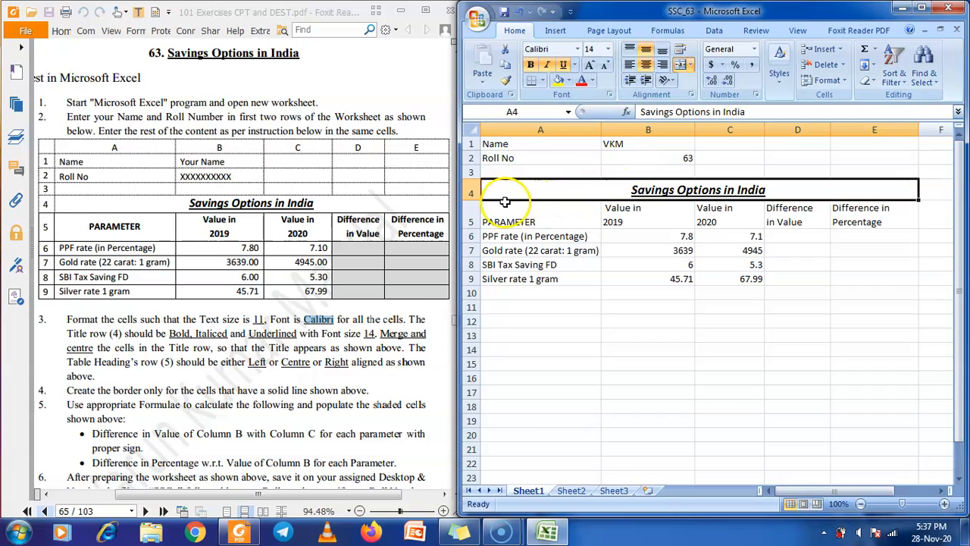
left_click(629, 49)
left_click(690, 263)
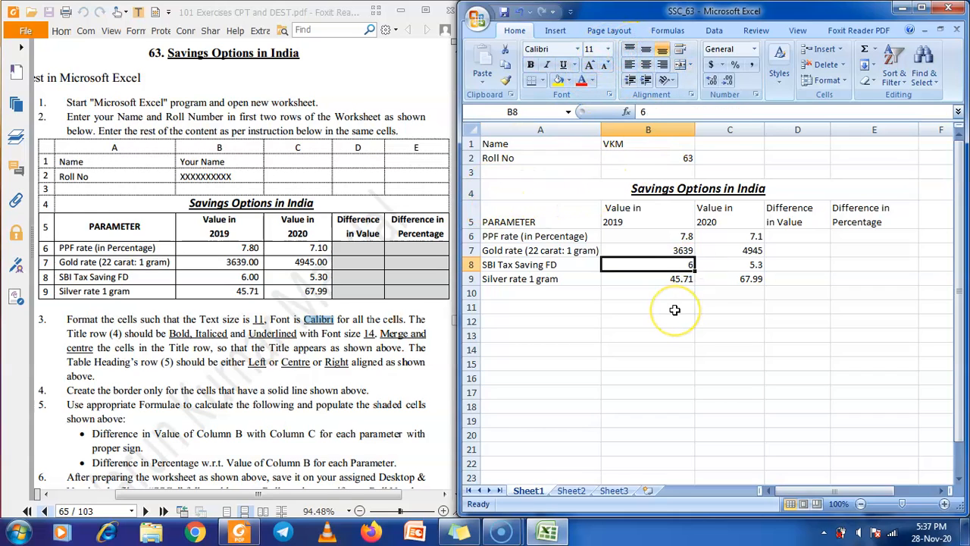
Compare the formatted title row with the exercise's instruction on how the title should appear
left_click(669, 194)
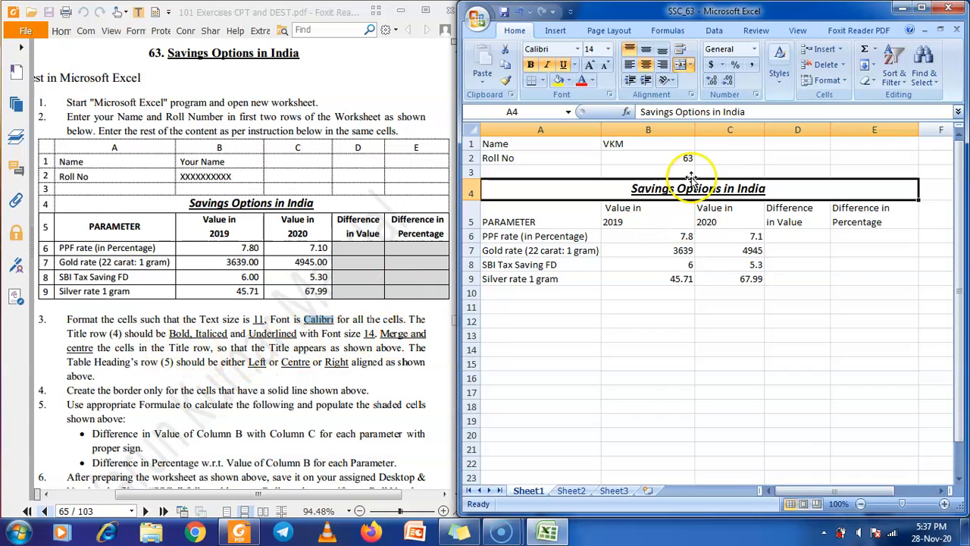
double_click(701, 11)
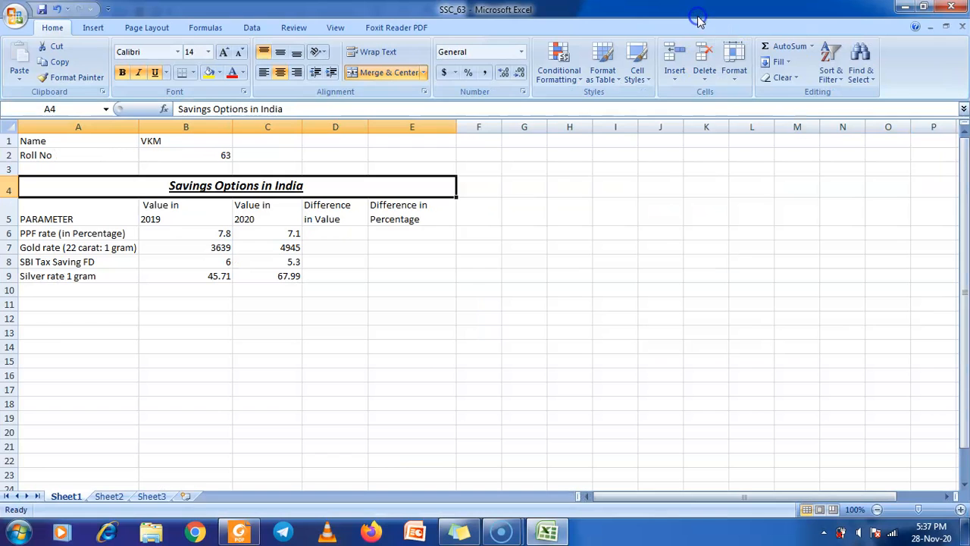
double_click(701, 10)
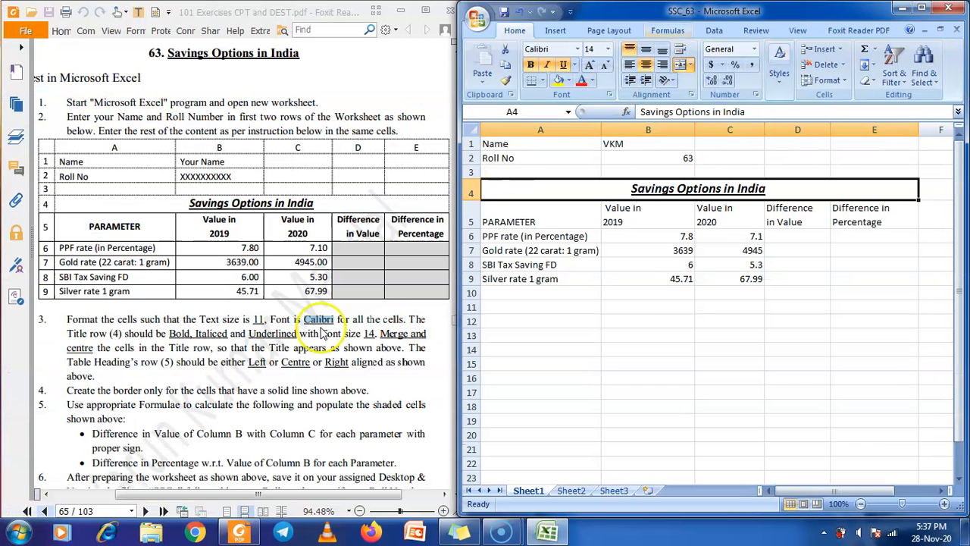
left_click_drag(220, 347, 380, 348)
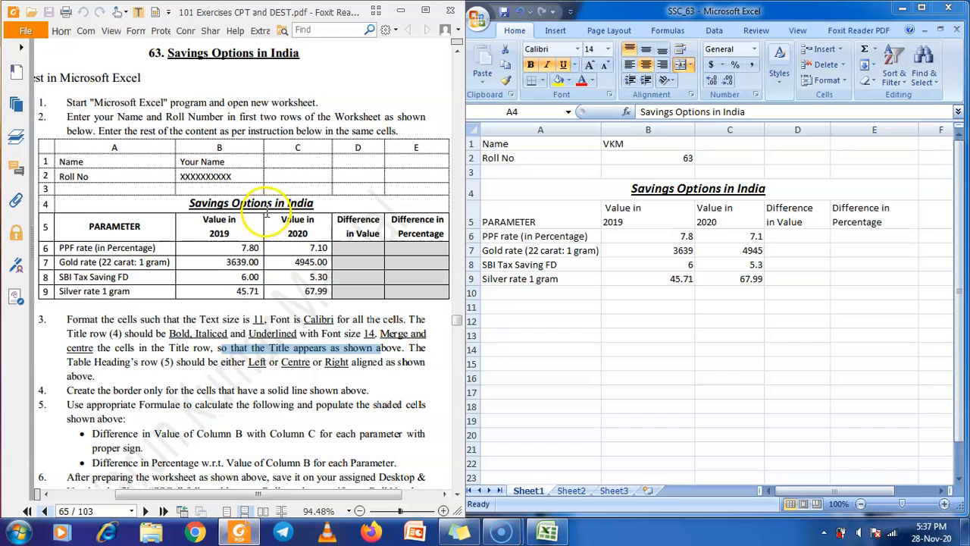
left_click(632, 191)
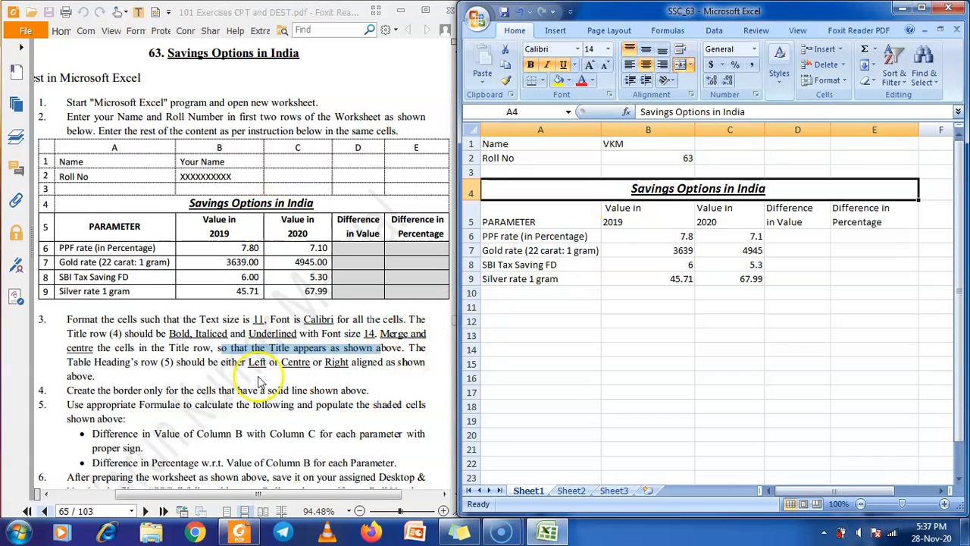
Following the heading alignment instruction, centre the PARAMETER heading in cell A5 horizontally and vertically
left_click_drag(248, 362, 349, 363)
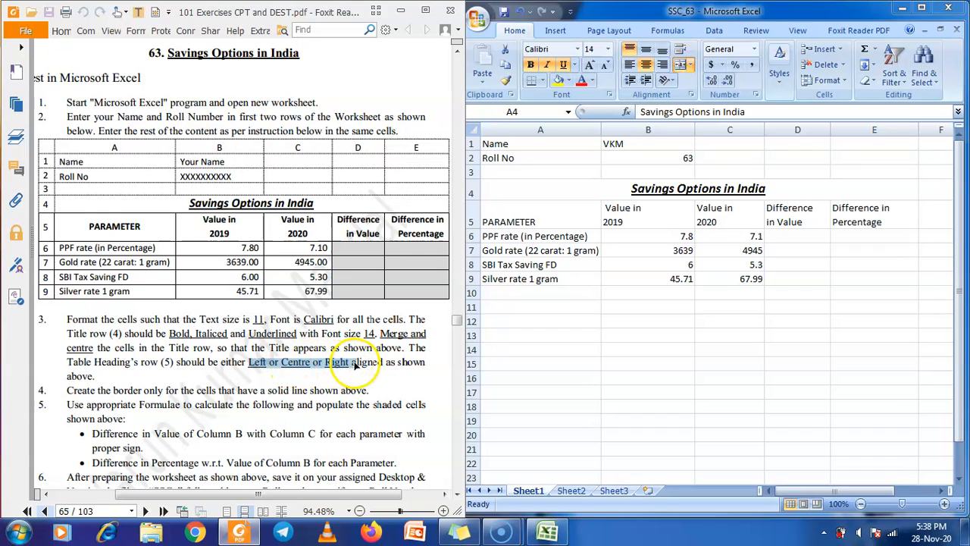
left_click(542, 196)
left_click(543, 218)
double_click(541, 220)
double_click(539, 221)
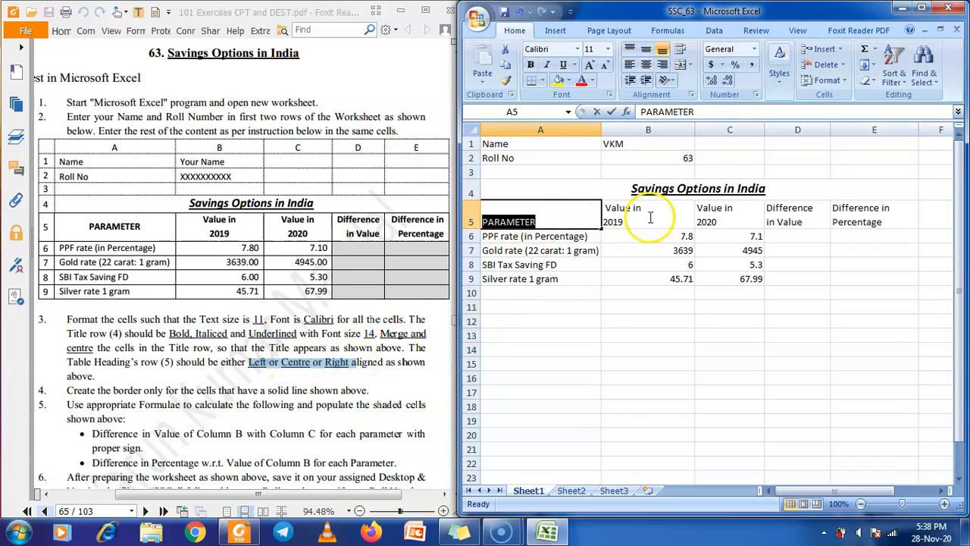
left_click(470, 217)
left_click(511, 213)
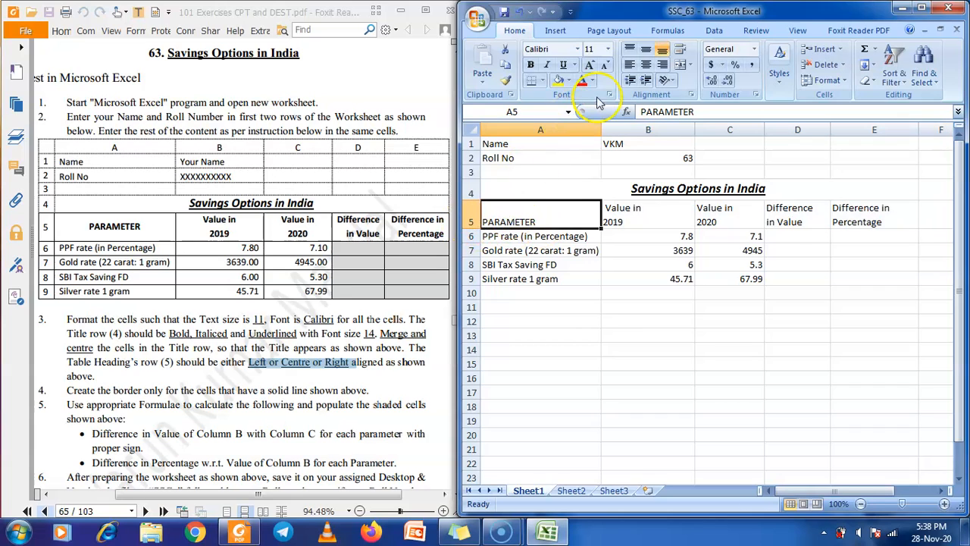
left_click(645, 49)
Centre the "Value in 2019" heading in cell B5 horizontally and vertically
left_click(641, 214)
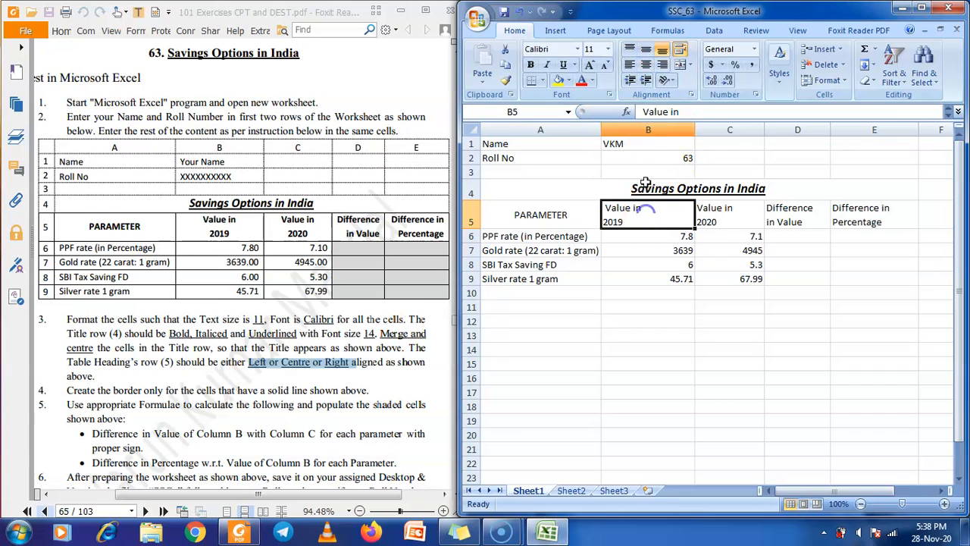
left_click(647, 65)
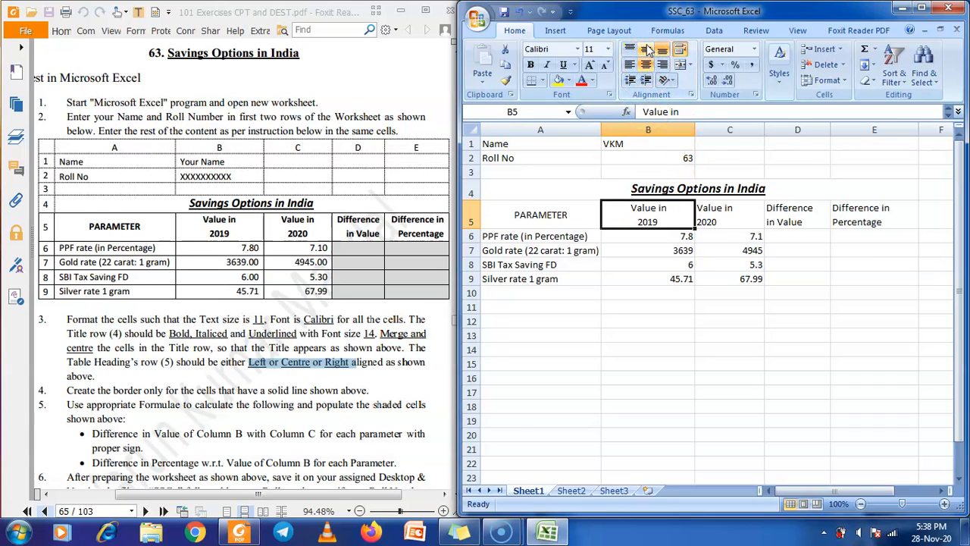
left_click(648, 49)
Centre the headings in C5, D5 and E5 horizontally within their cells
left_click(712, 207)
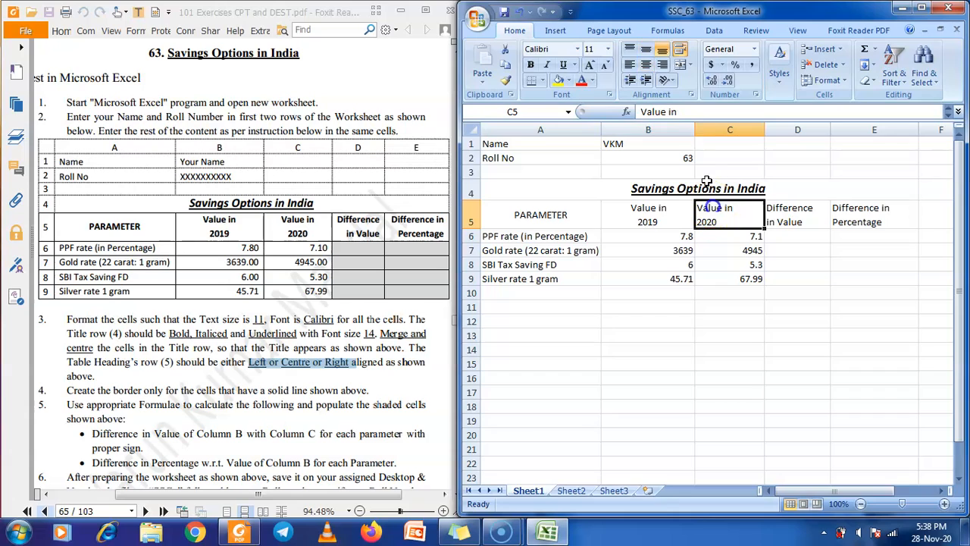
left_click(646, 65)
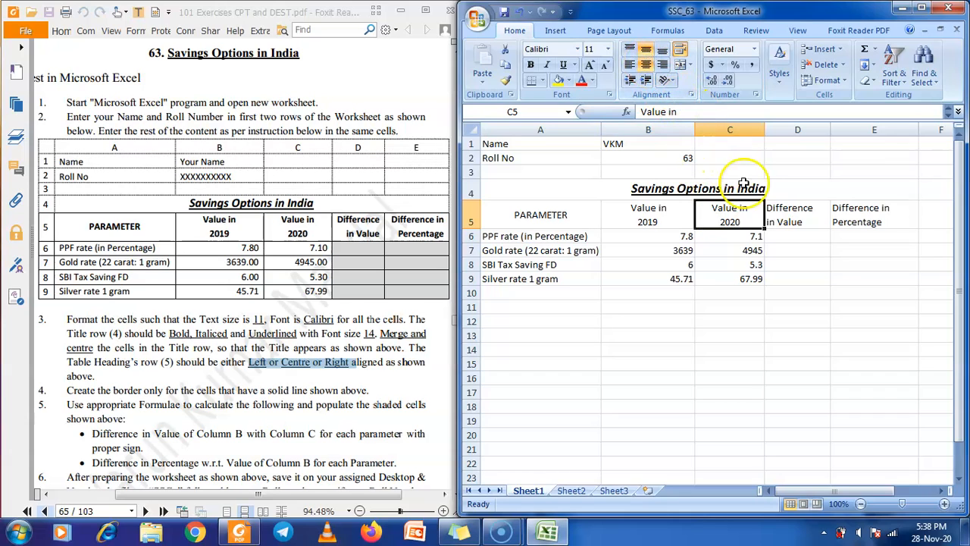
left_click(780, 216)
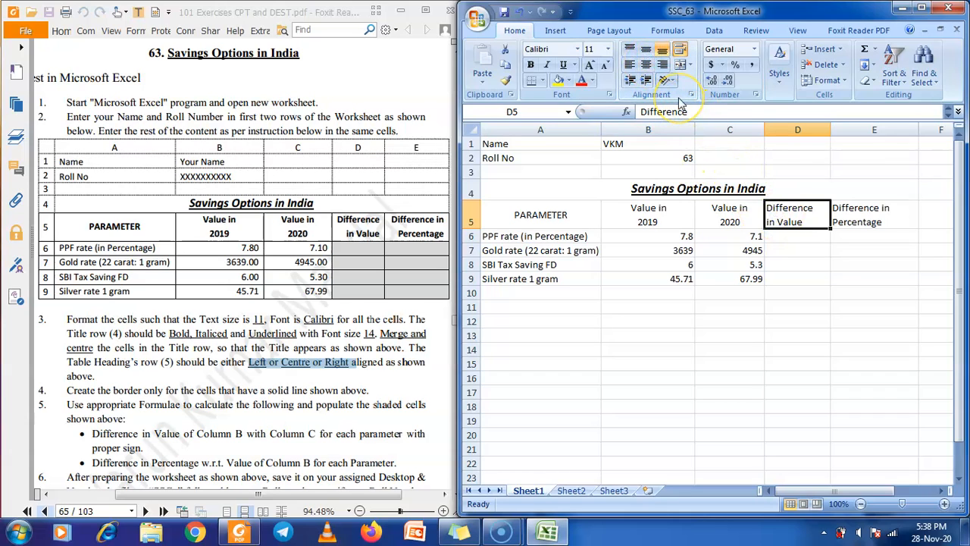
left_click(645, 66)
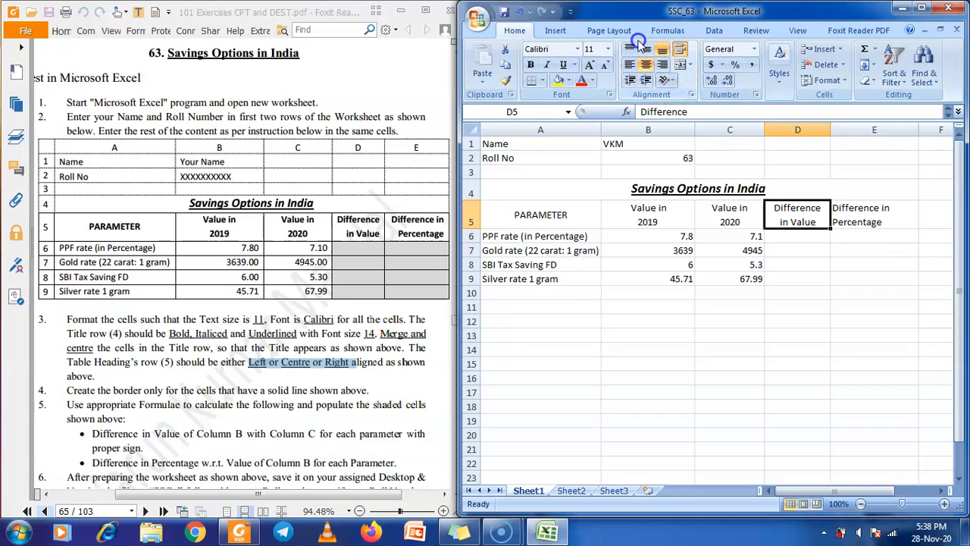
left_click(856, 217)
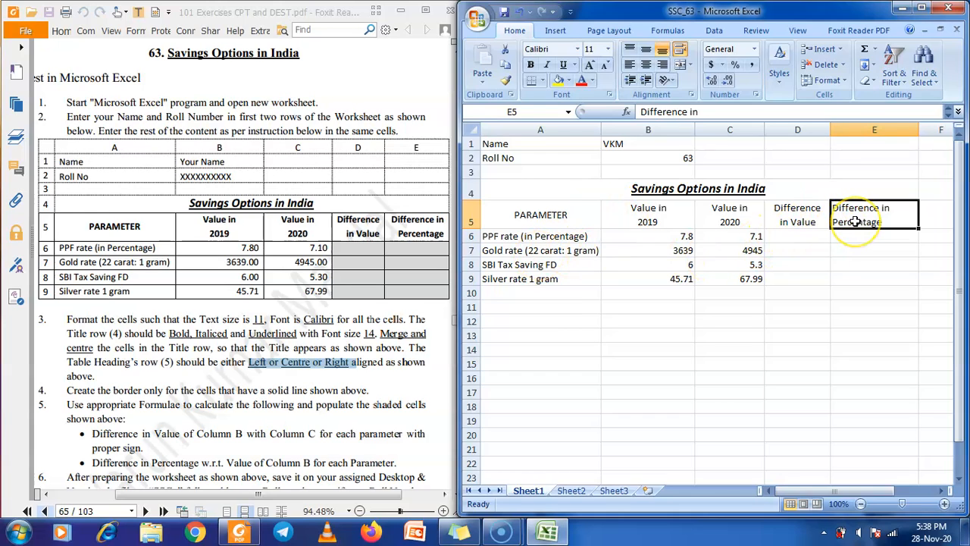
left_click(648, 66)
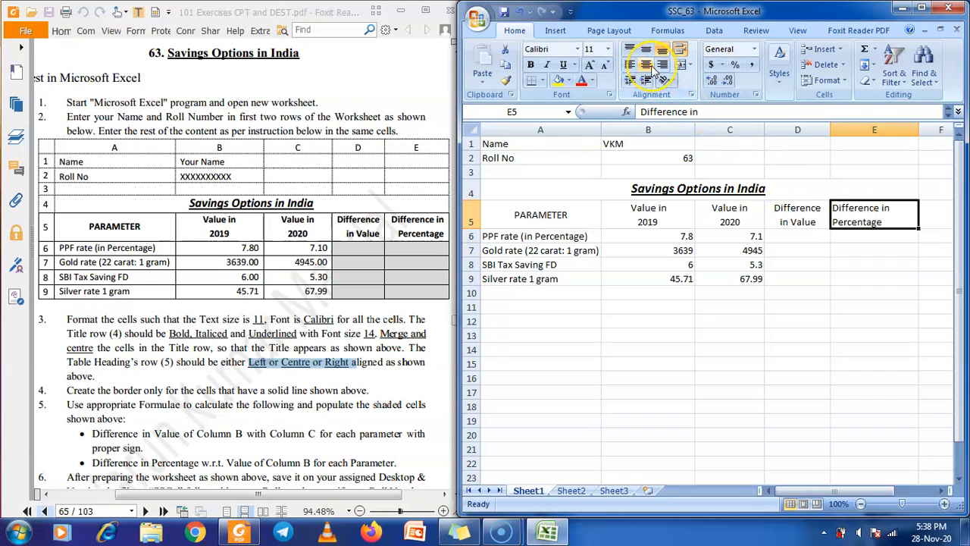
left_click(652, 67)
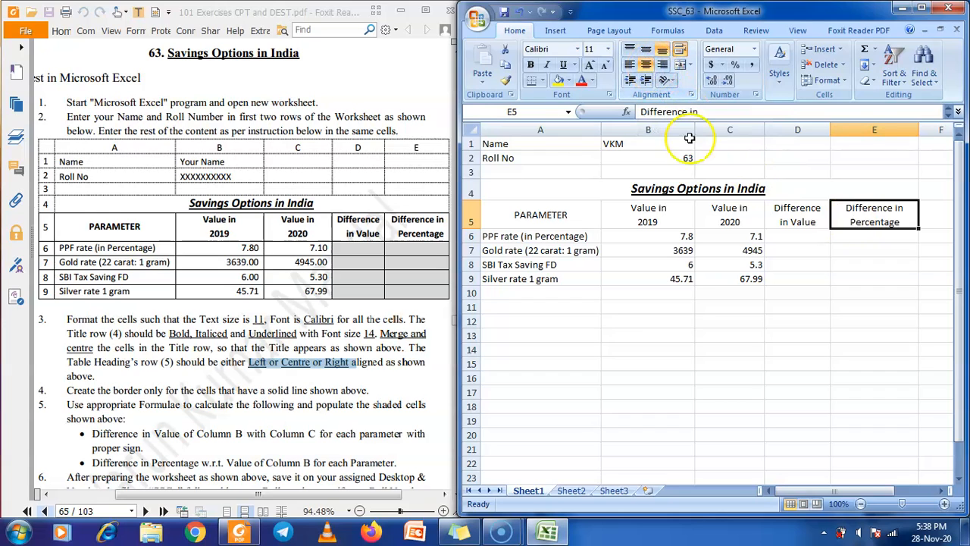
Narrow columns E and D slightly so they fit their two-line difference headings more closely
left_click_drag(918, 130, 904, 130)
left_click(873, 263)
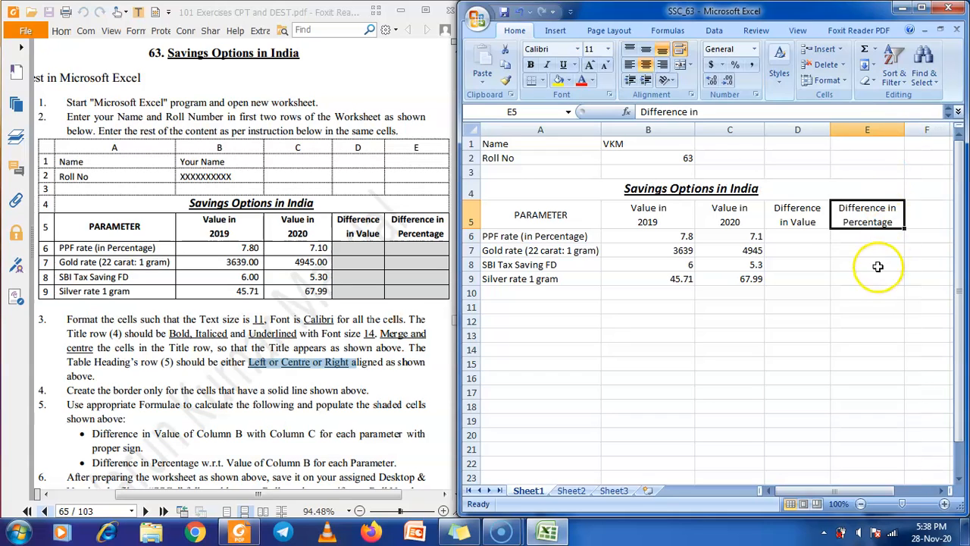
left_click(868, 219)
left_click_drag(904, 130, 900, 129)
left_click(866, 221)
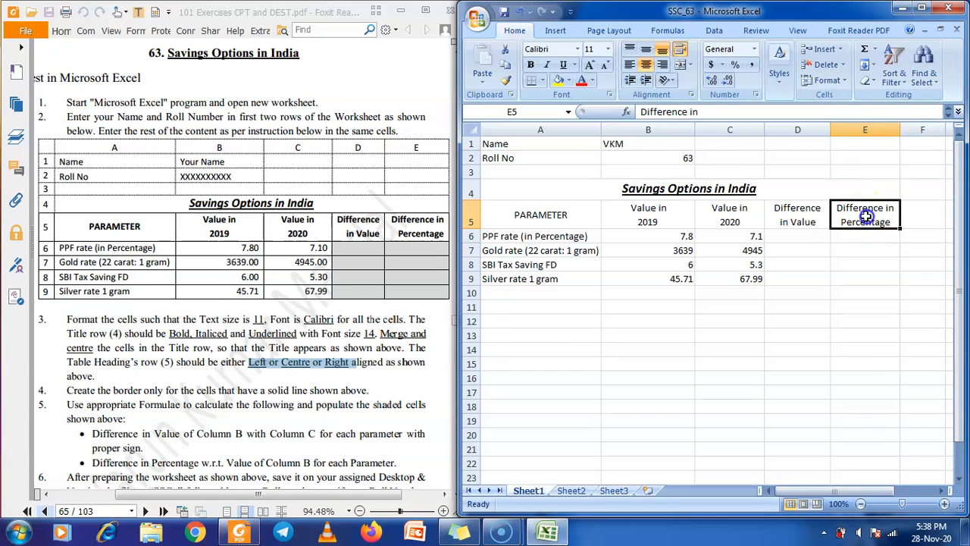
left_click(785, 215)
left_click_drag(830, 130, 826, 131)
left_click(743, 327)
Try left and right alignment on the D5 heading and right alignment on the E5 heading, then re-centre both
left_click(806, 212)
left_click(669, 84)
left_click(662, 65)
left_click(630, 65)
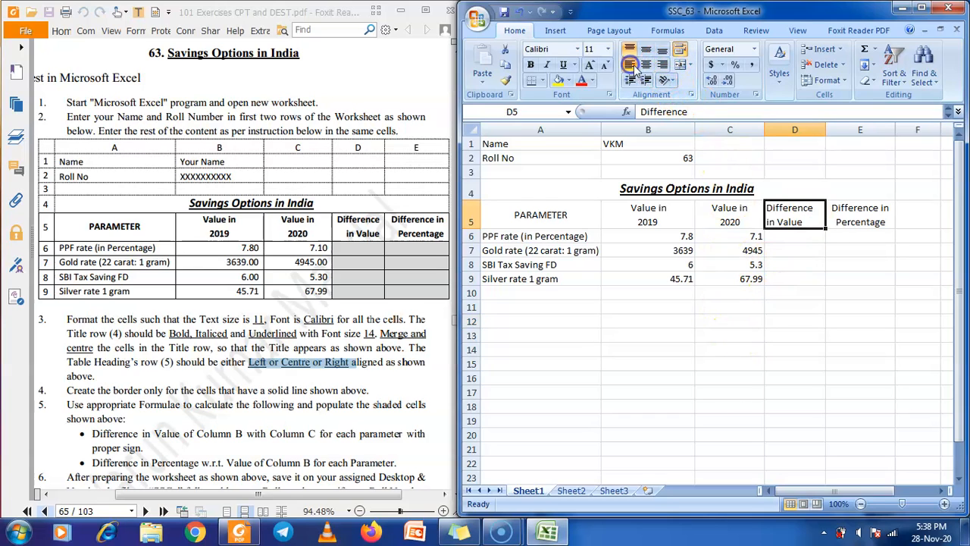
left_click(645, 65)
left_click(661, 66)
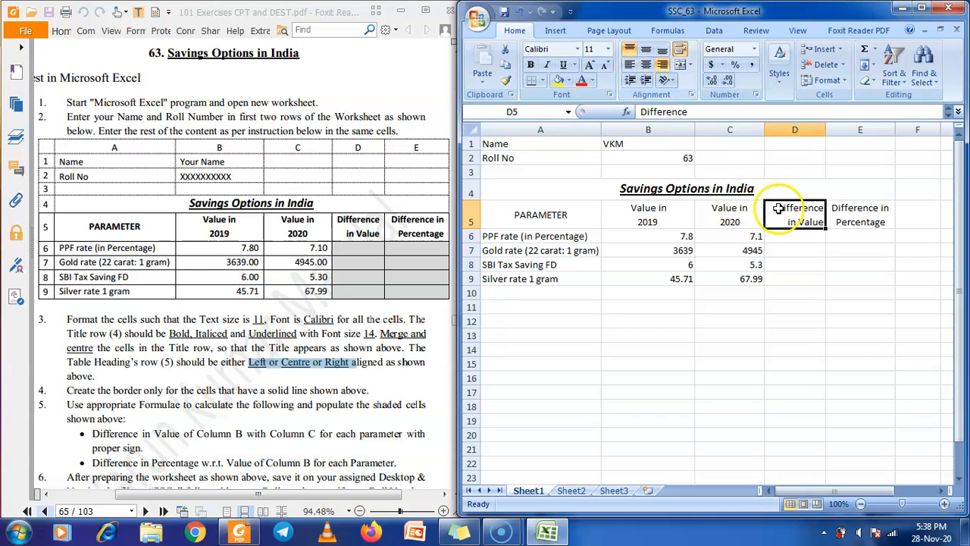
left_click(645, 65)
left_click(834, 206)
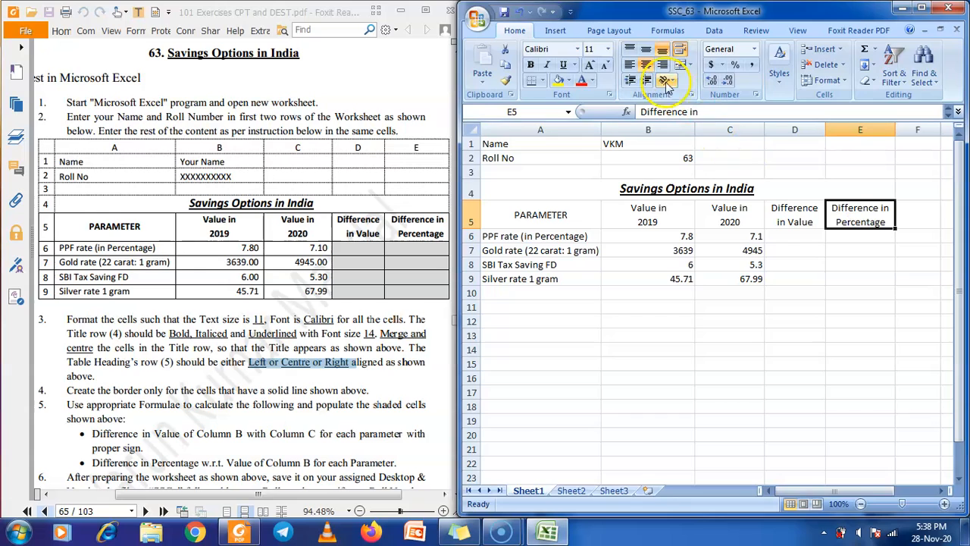
left_click(660, 65)
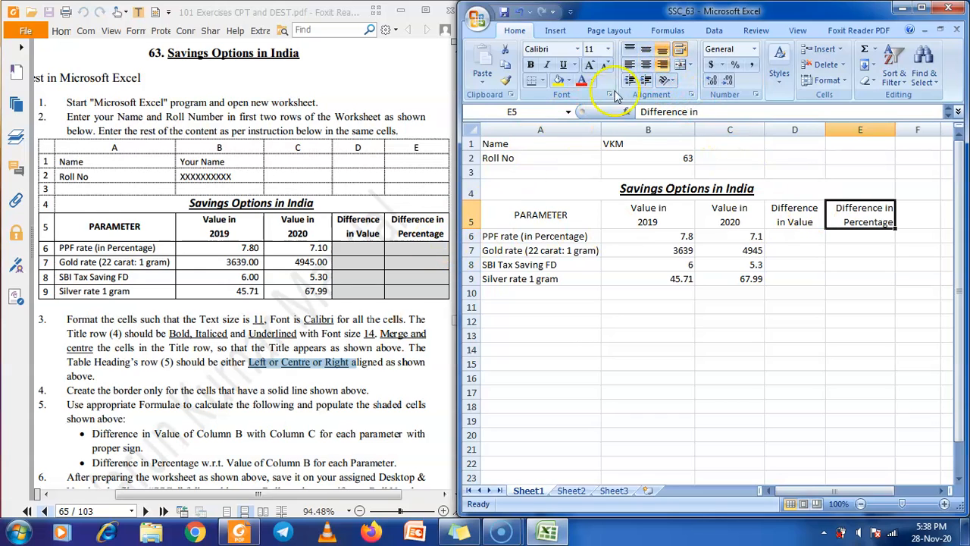
left_click(646, 66)
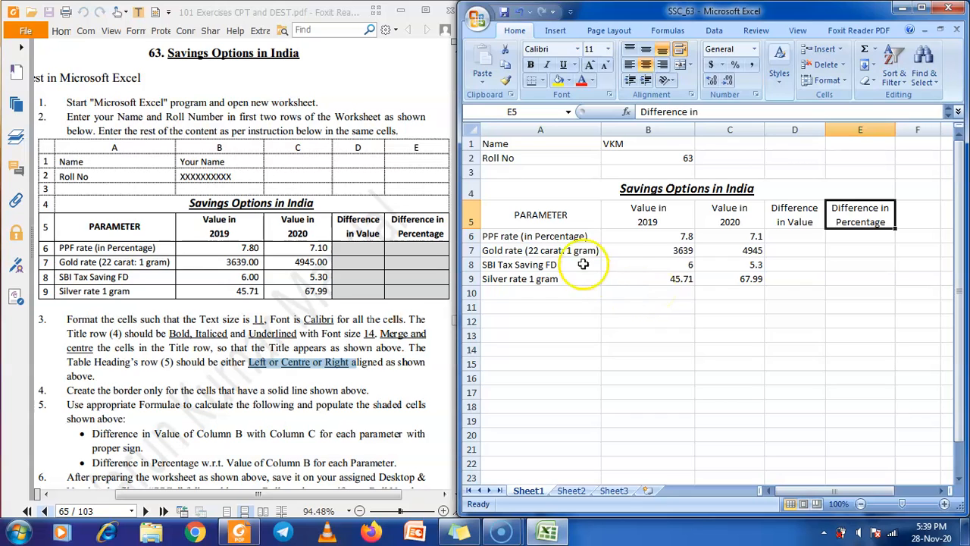
Make the table headings in A5:E5 bold to match the heading row of the exercise table in the PDF
left_click_drag(558, 217, 841, 207)
left_click(530, 64)
left_click(99, 224)
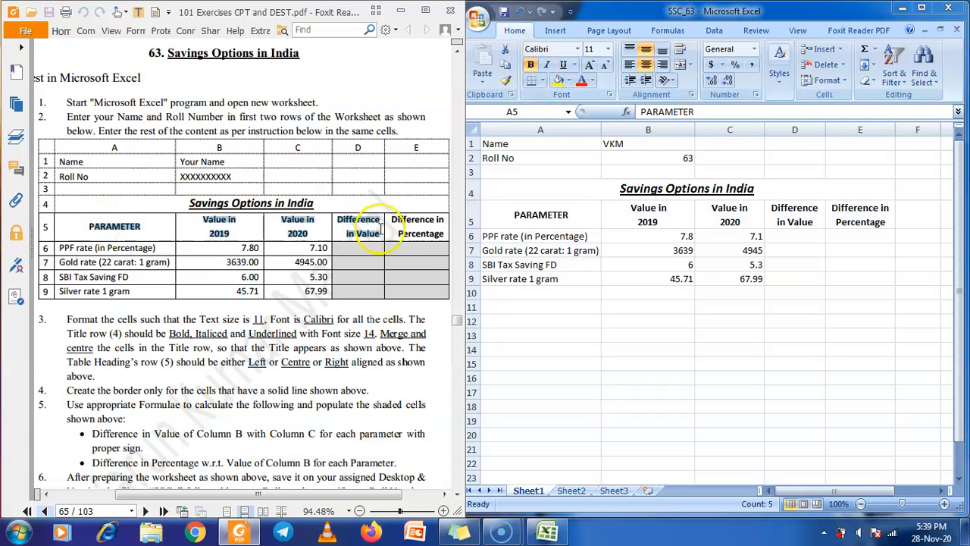
Following instruction 4 in the PDF, apply all borders to the table range A5:E9
scroll(257, 322, "down", 1)
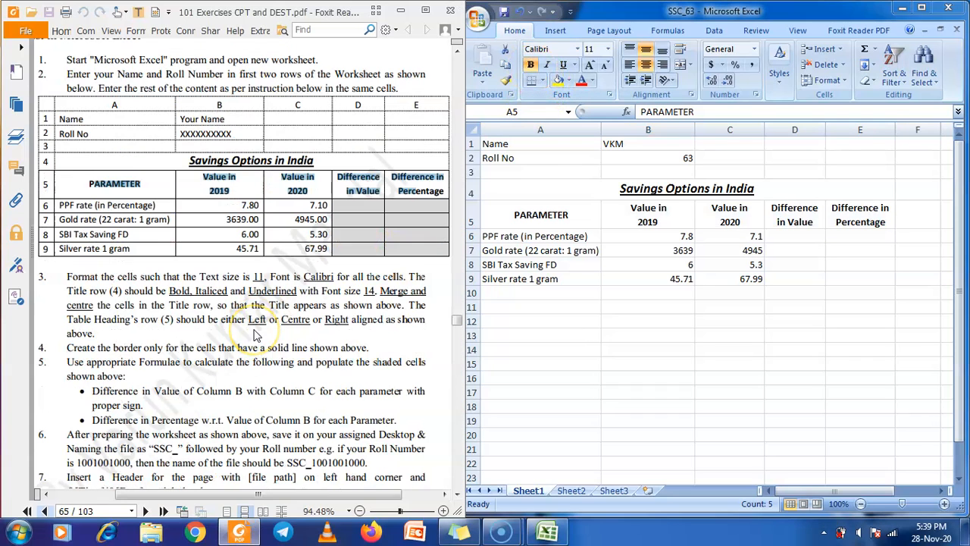
scroll(257, 336, "down", 1)
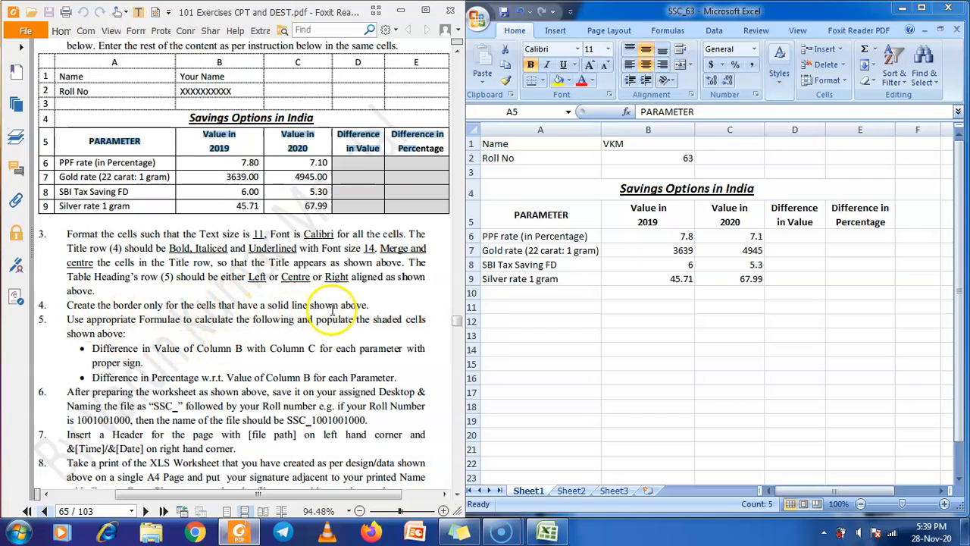
left_click(513, 235)
left_click_drag(512, 231, 870, 278)
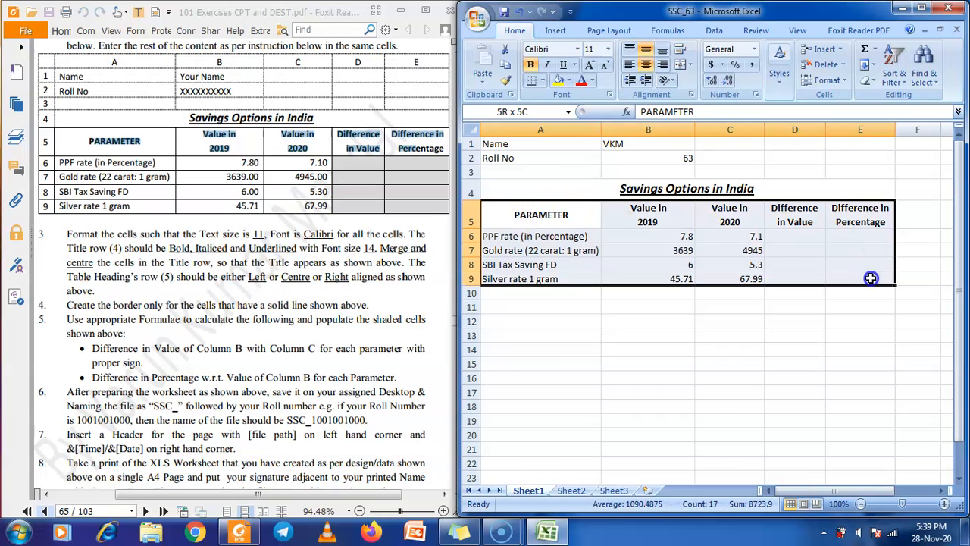
left_click(540, 80)
left_click(567, 192)
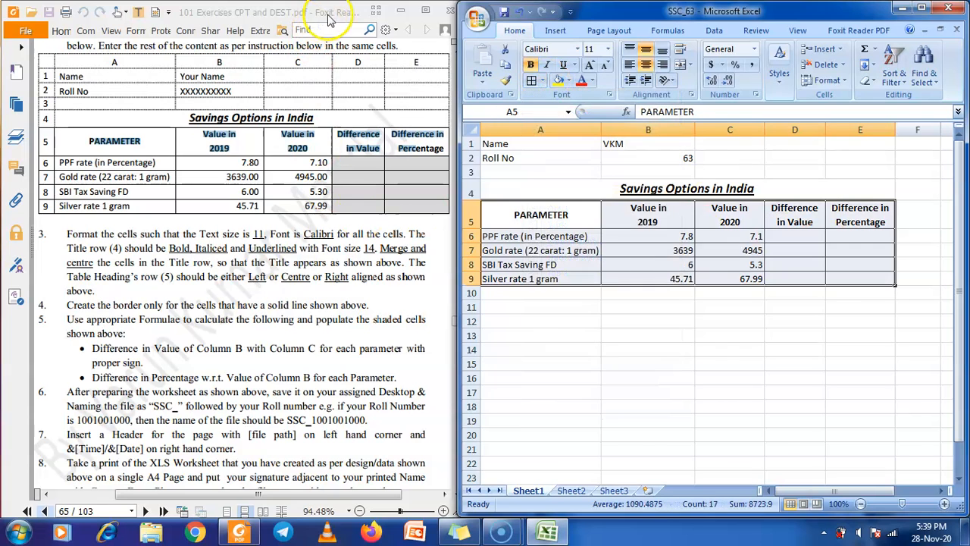
Check in the PDF which table cells have solid borders and view the instructions on formulas for the shaded cells
double_click(321, 14)
scroll(394, 190, "up", 3)
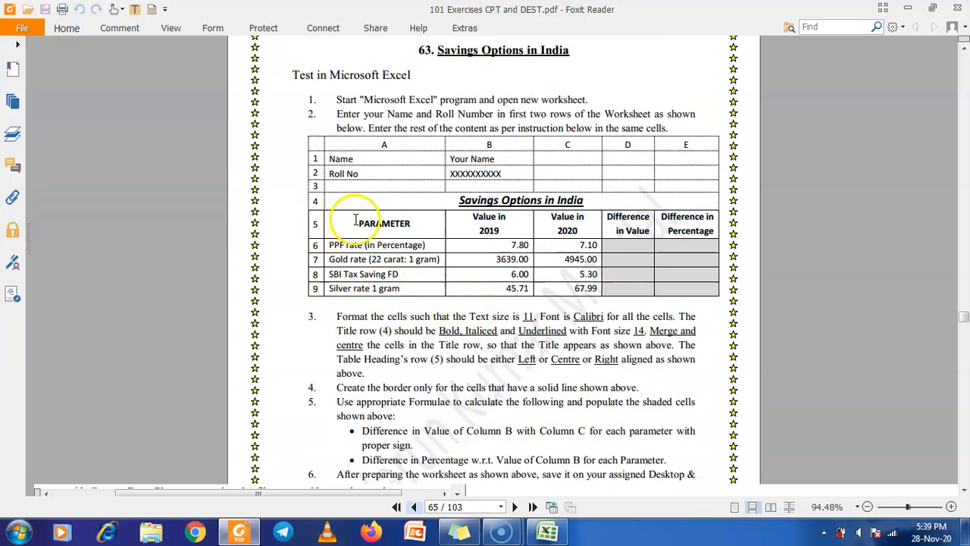
left_click_drag(346, 227, 680, 304)
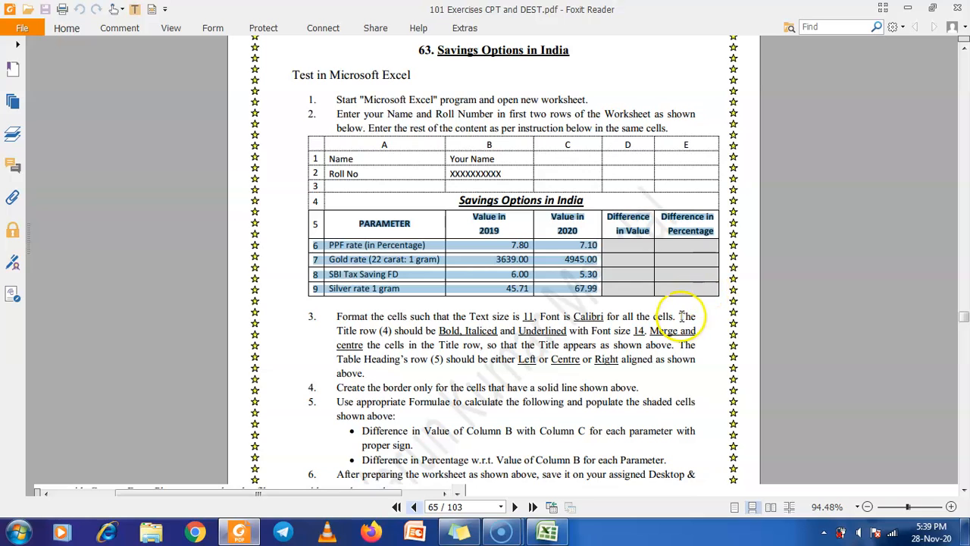
double_click(636, 34)
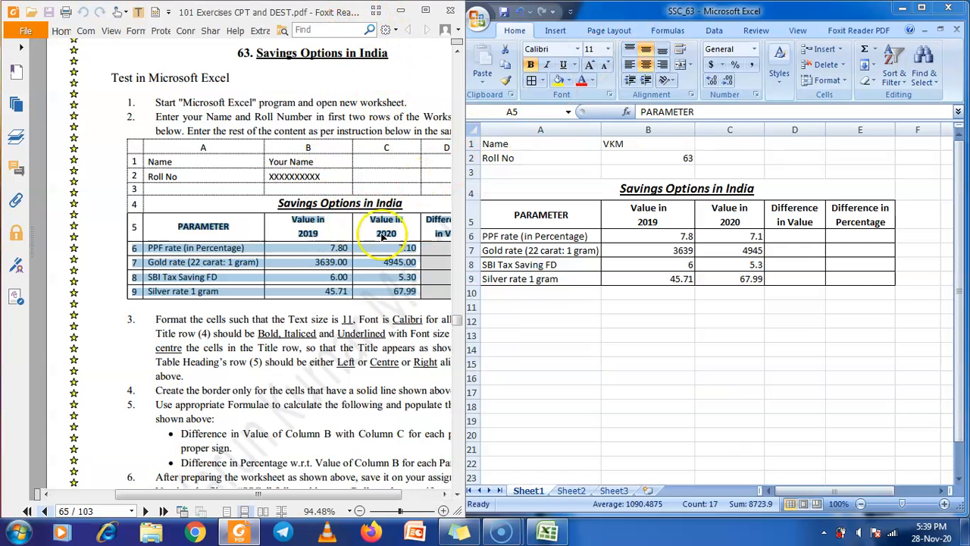
left_click_drag(282, 494, 320, 494)
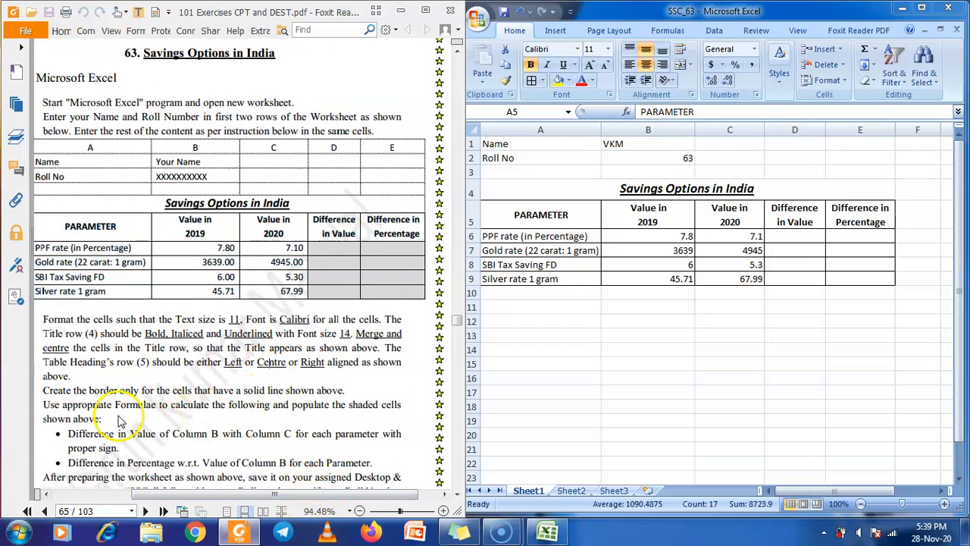
scroll(136, 413, "down", 2)
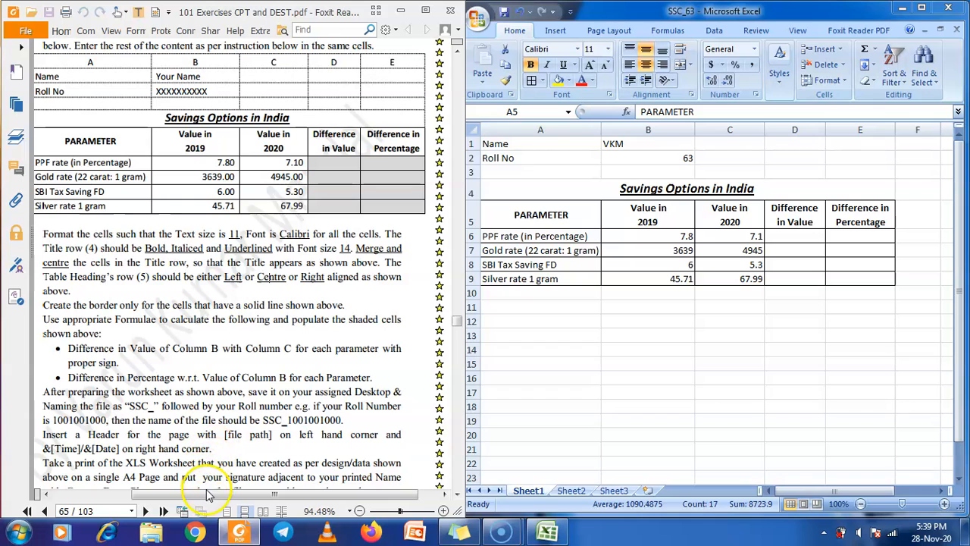
left_click_drag(212, 500, 197, 500)
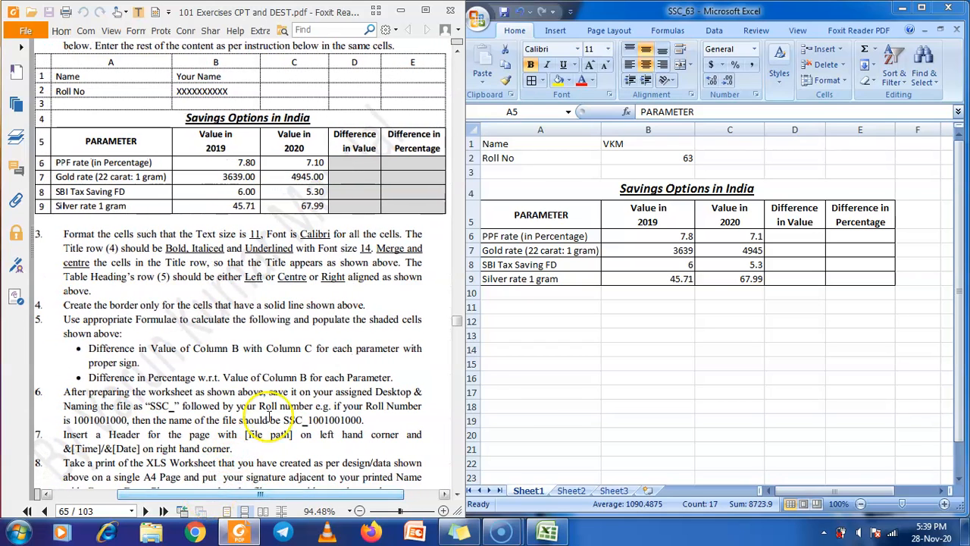
Enter =ABS(C6-B6) in D6 to calculate the difference in value and fill the formula down to D9
left_click(786, 236)
left_click(786, 236)
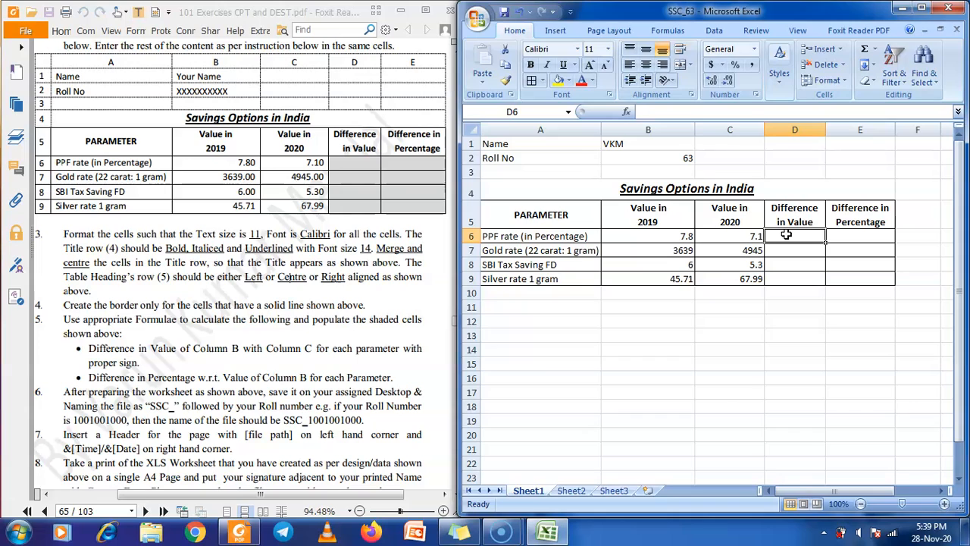
type("=")
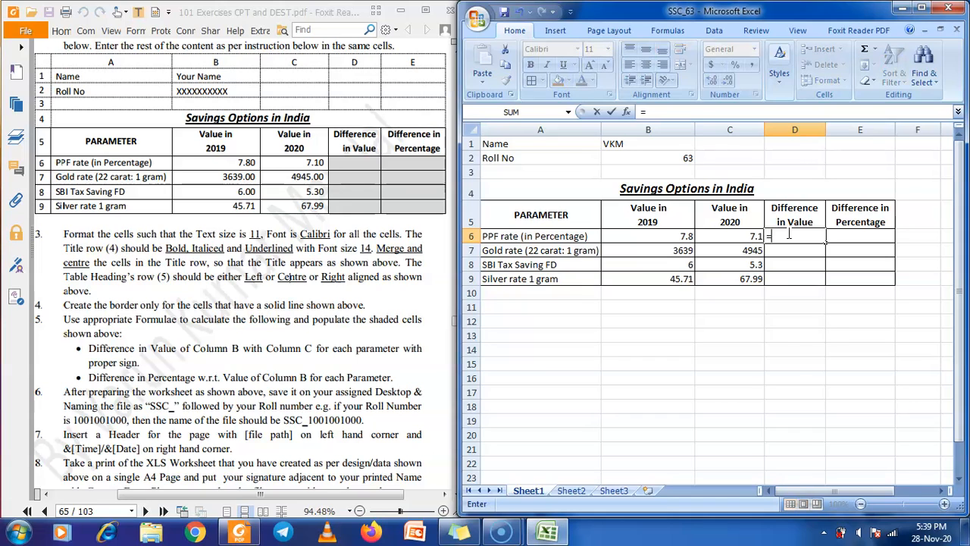
type("ABS")
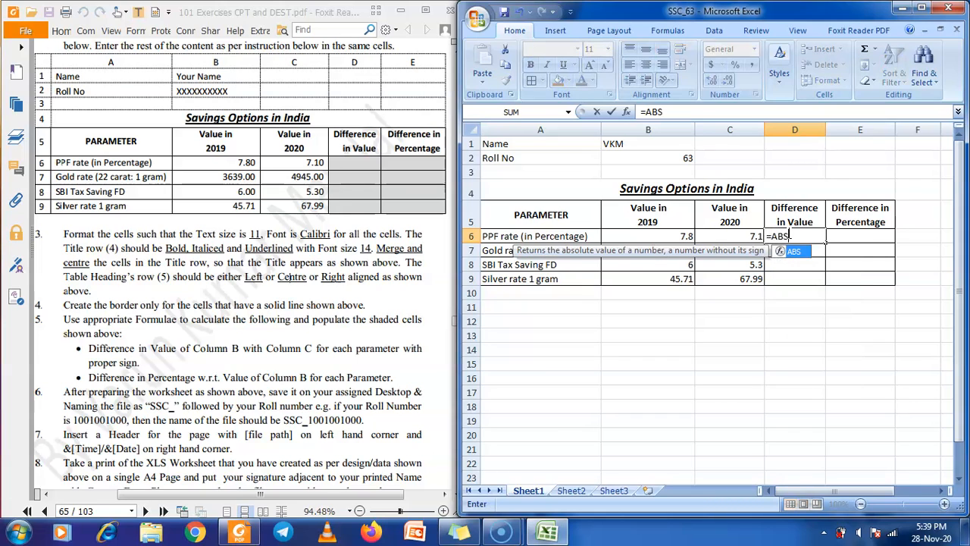
type("(")
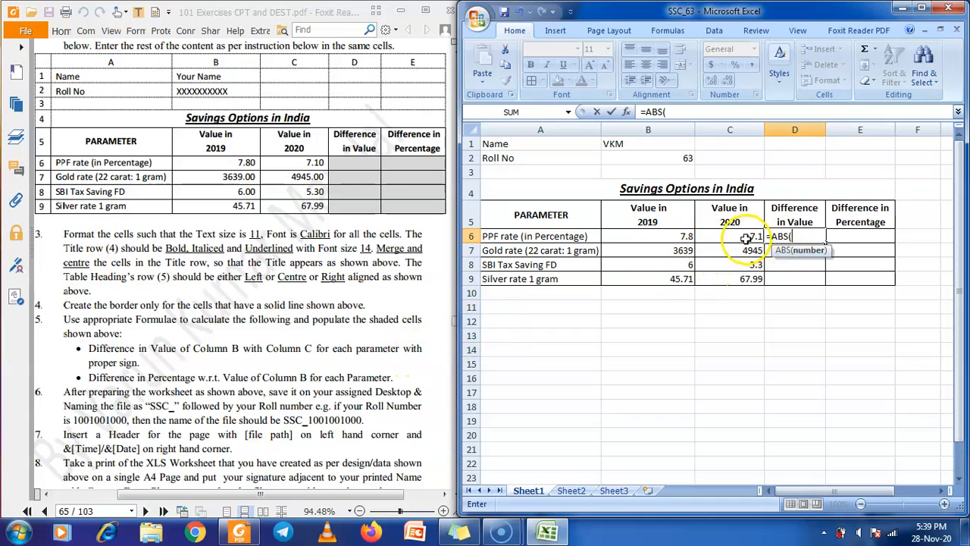
left_click(678, 236)
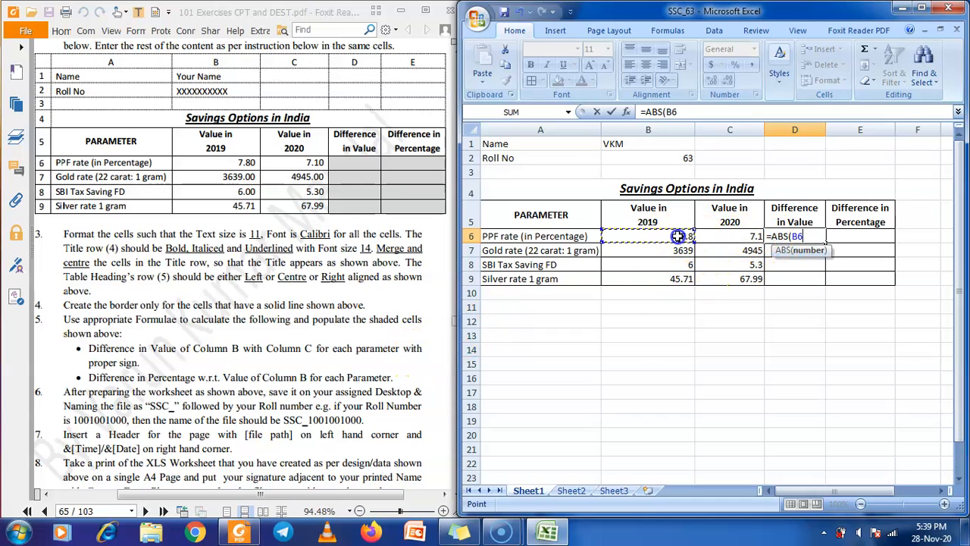
left_click(720, 237)
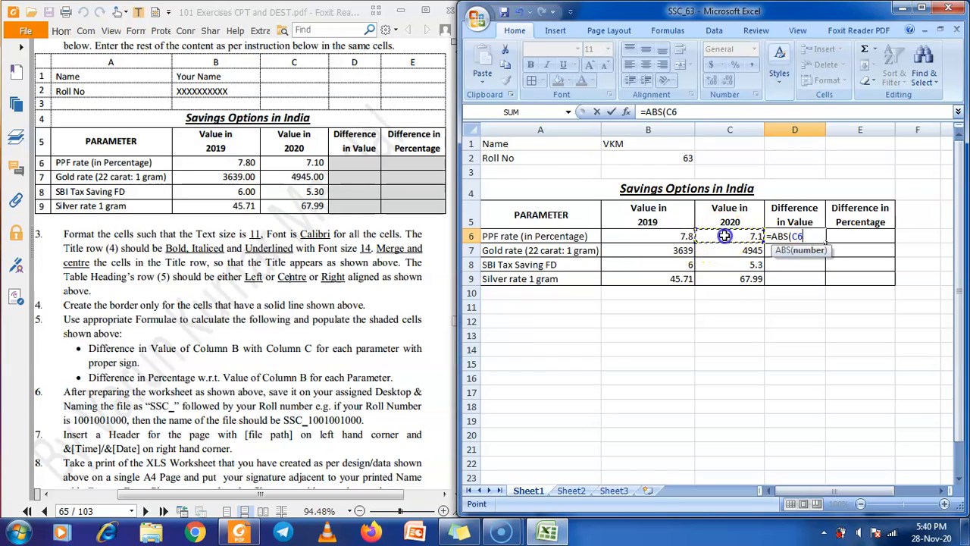
type("-")
left_click(665, 237)
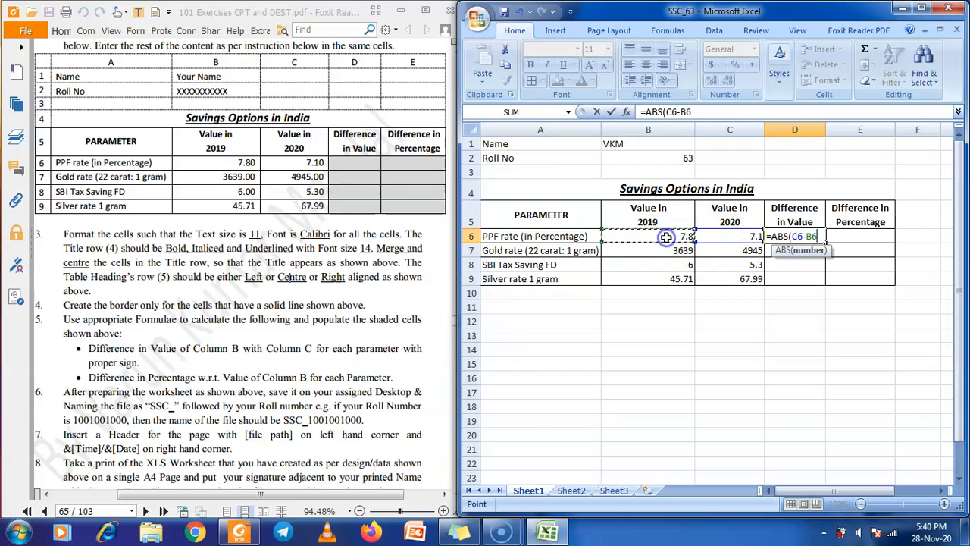
type(")")
key("Return")
left_click(815, 235)
left_click_drag(826, 243, 831, 288)
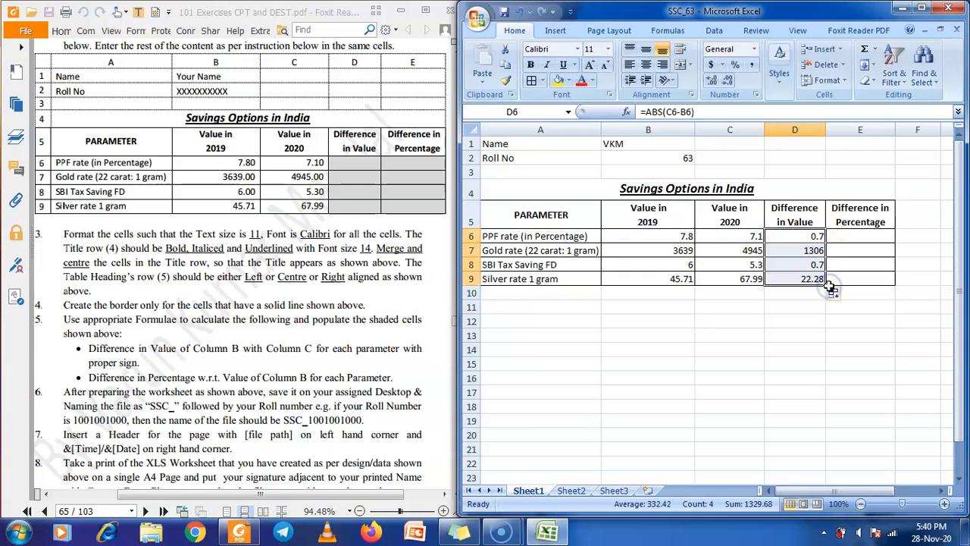
Enter =D6/B6% in E6 to calculate the difference in percentage and fill the formula down to E9
left_click(847, 235)
type("=")
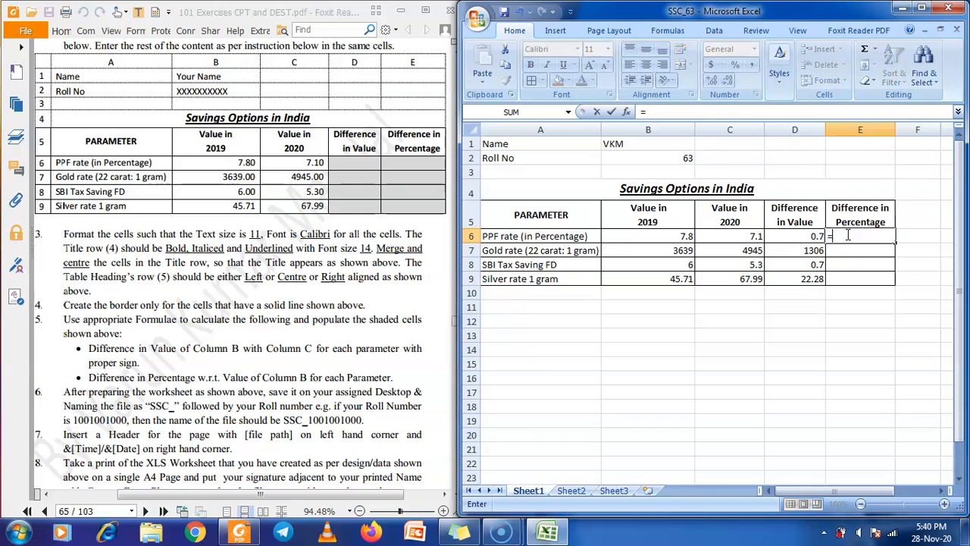
left_click(810, 236)
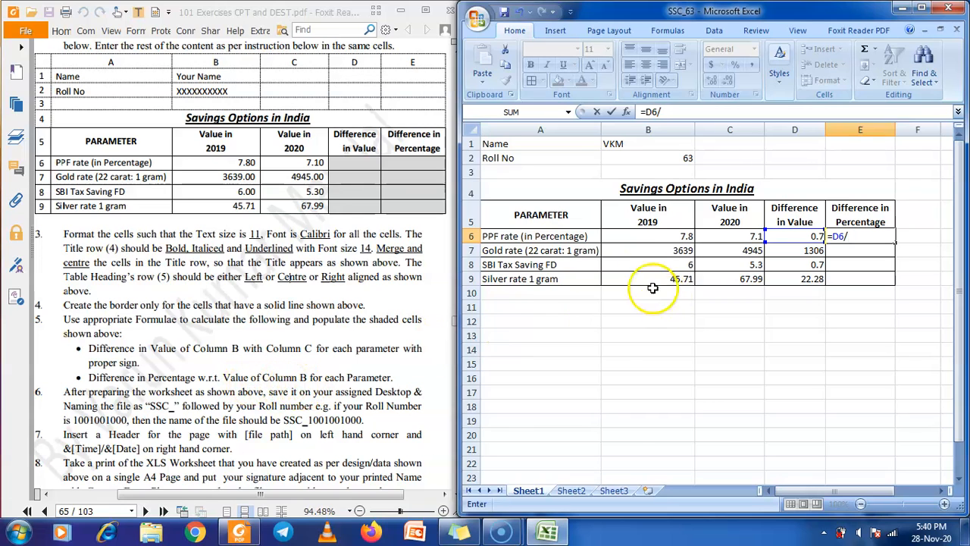
left_click(658, 239)
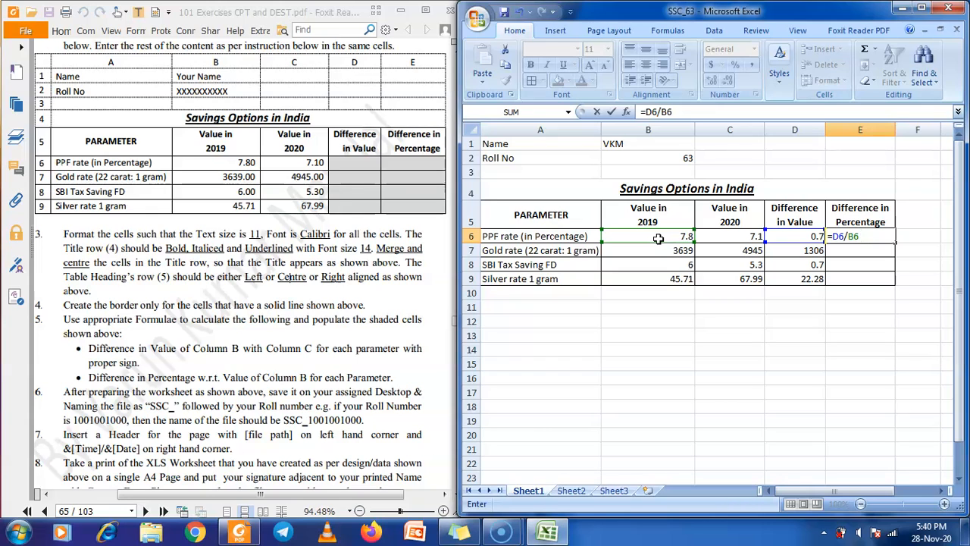
type("%")
key("Return")
left_click(873, 236)
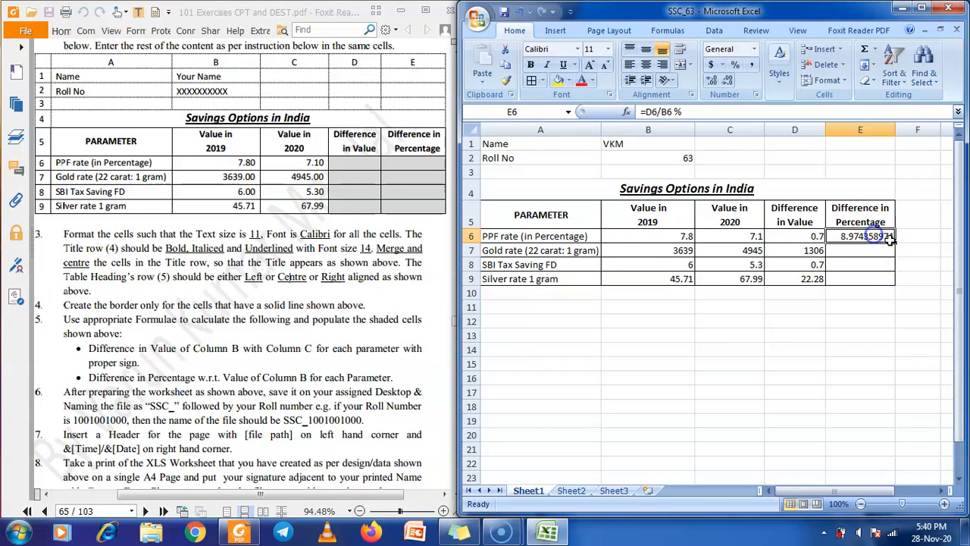
left_click_drag(894, 239, 900, 292)
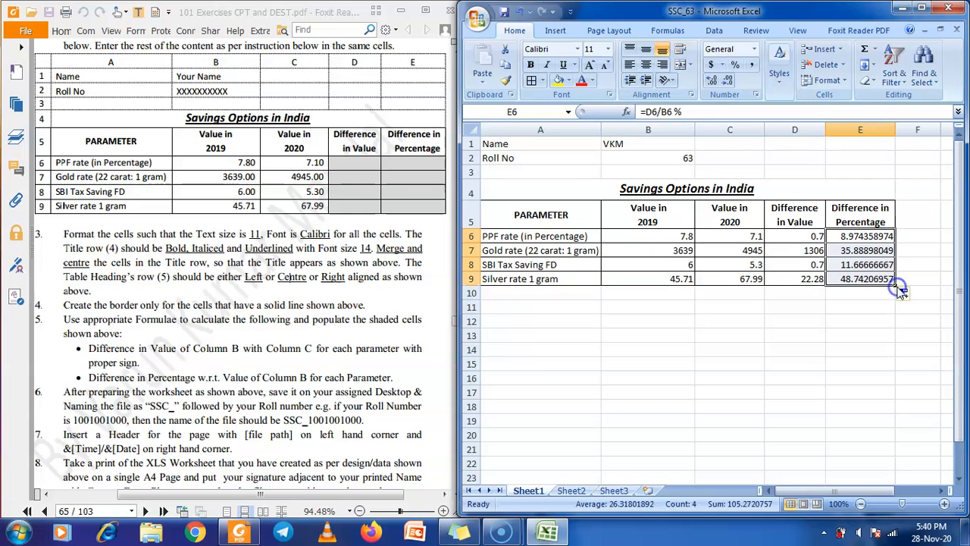
left_click(885, 238)
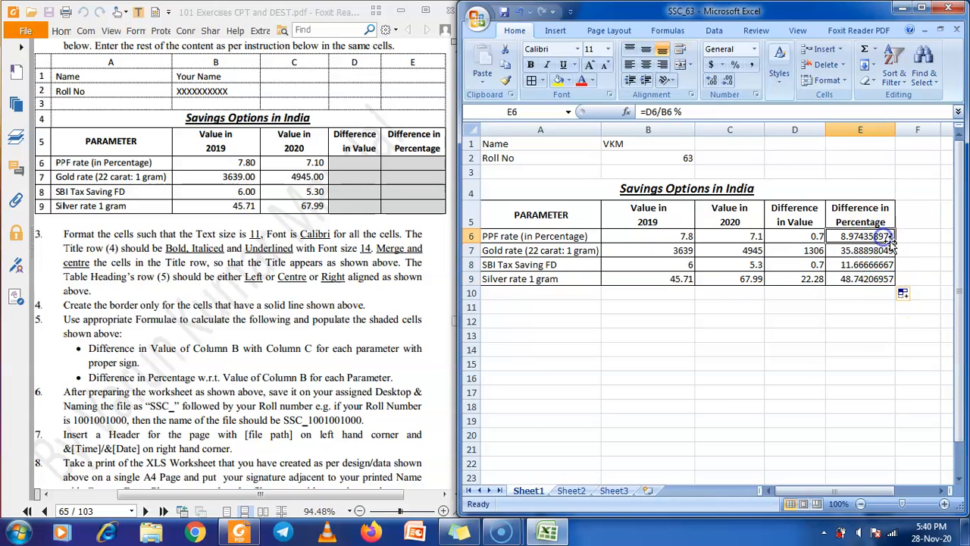
left_click_drag(894, 239, 899, 281)
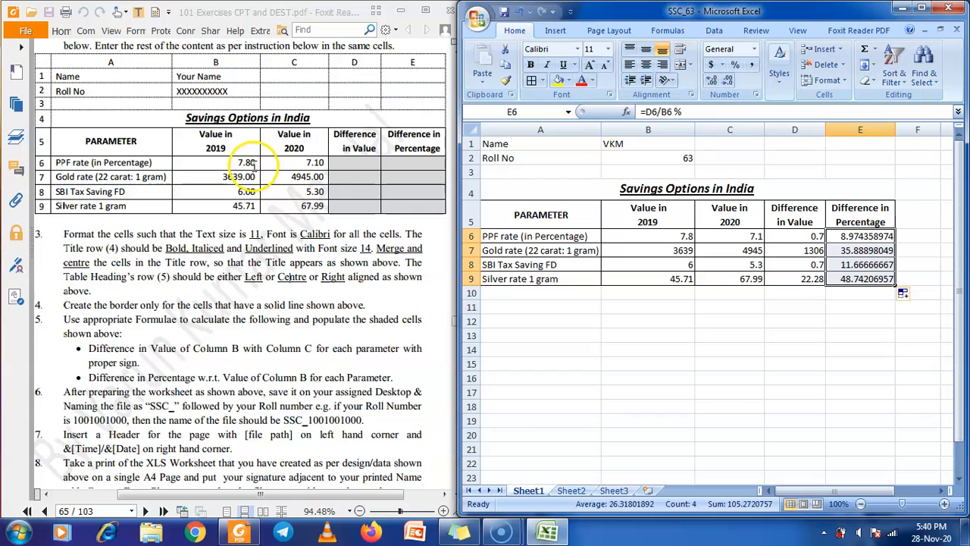
Format the table numbers in B6:E9 with two decimal places to match the exercise table in the PDF
left_click(671, 240)
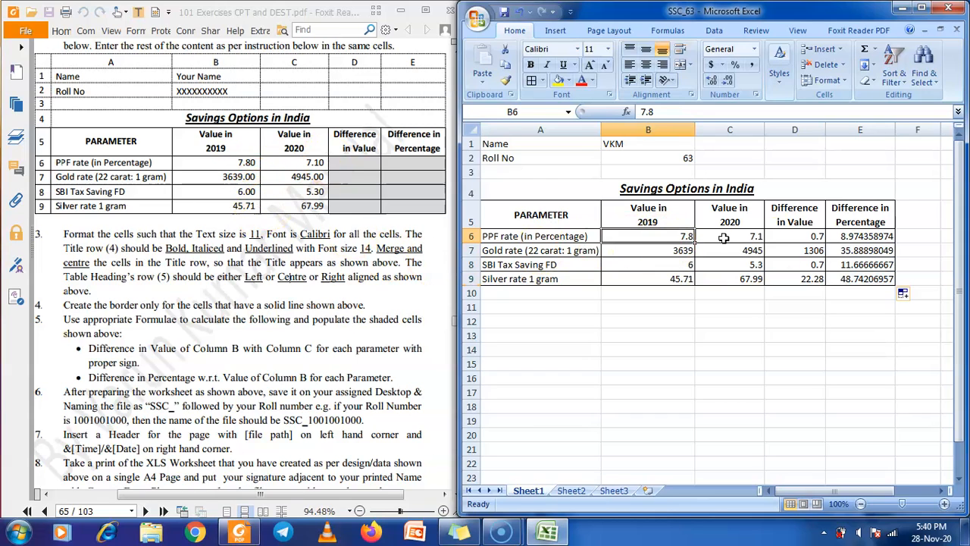
left_click_drag(660, 237, 856, 276)
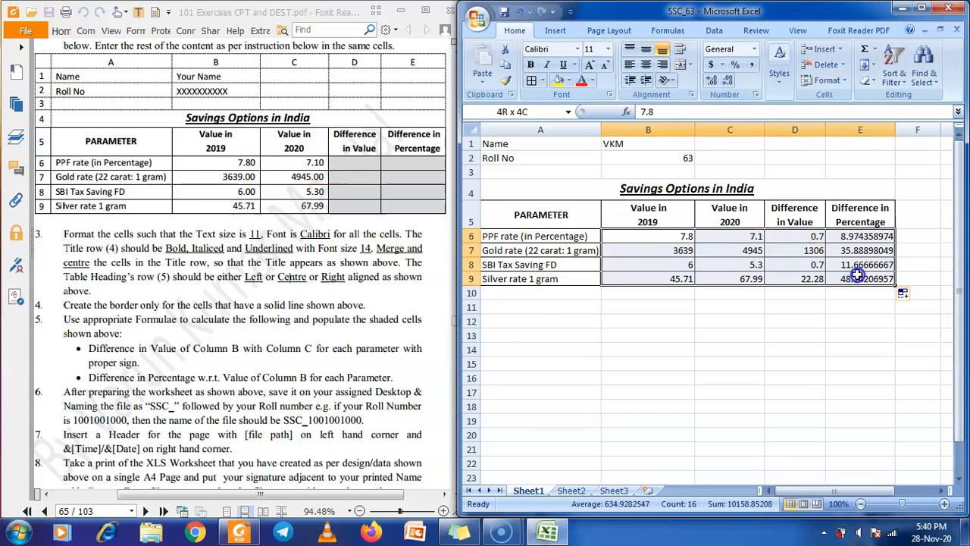
double_click(737, 15)
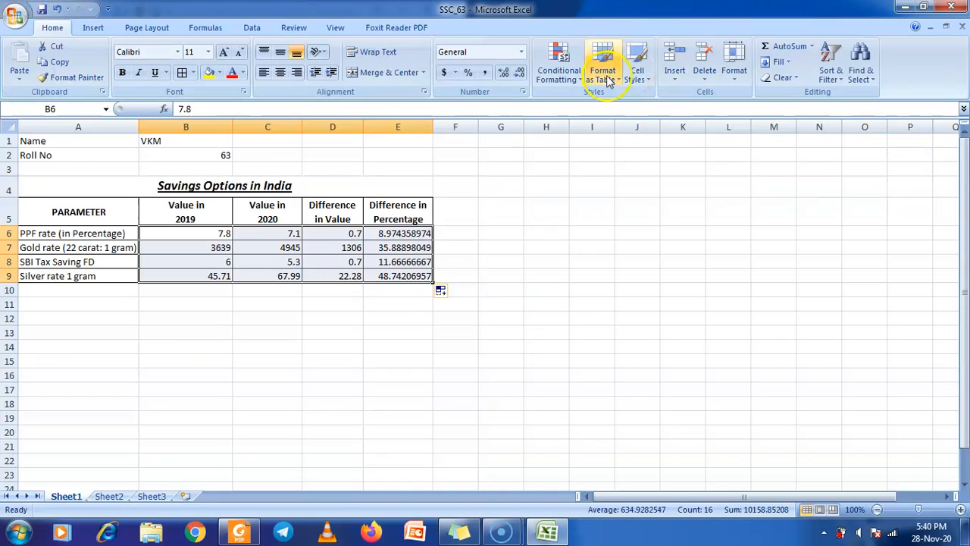
left_click(505, 76)
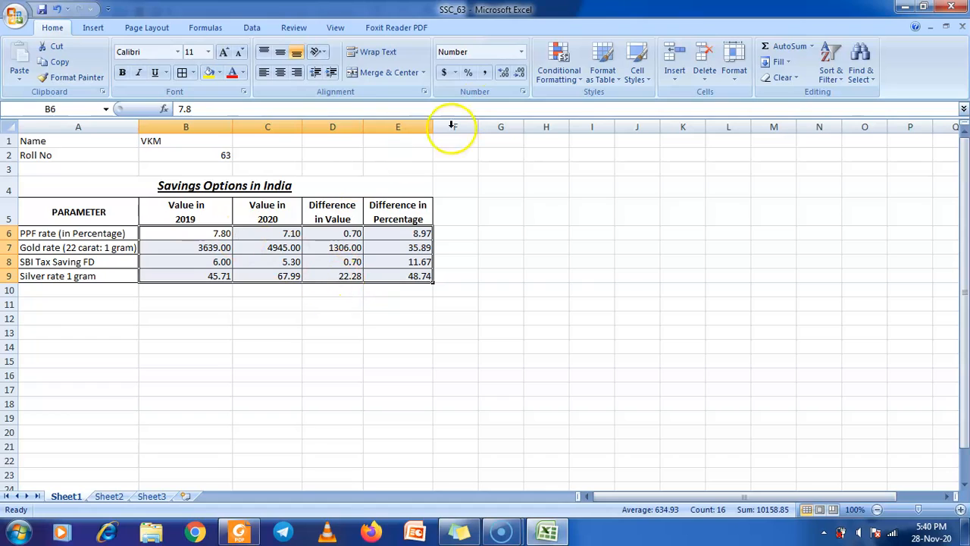
left_click(505, 74)
left_click(506, 76)
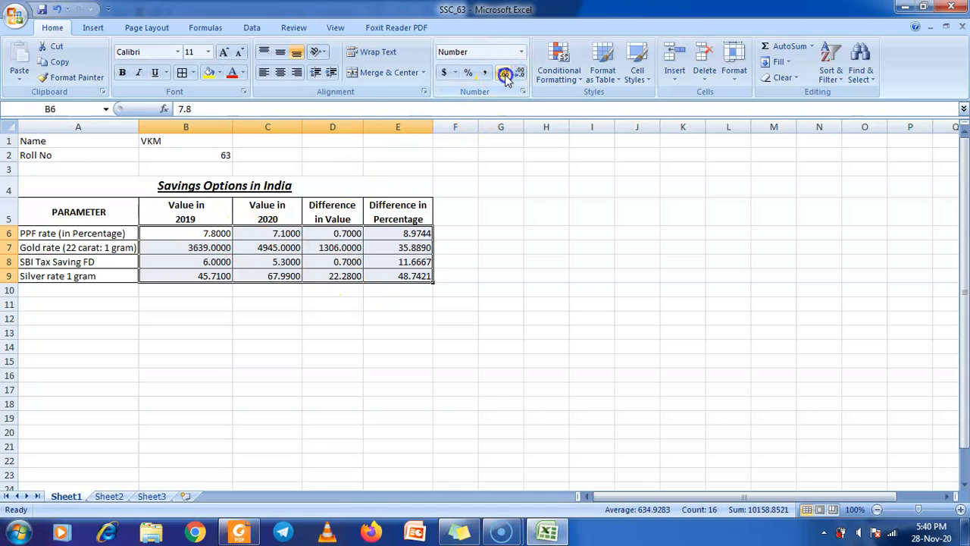
left_click(505, 75)
left_click(505, 74)
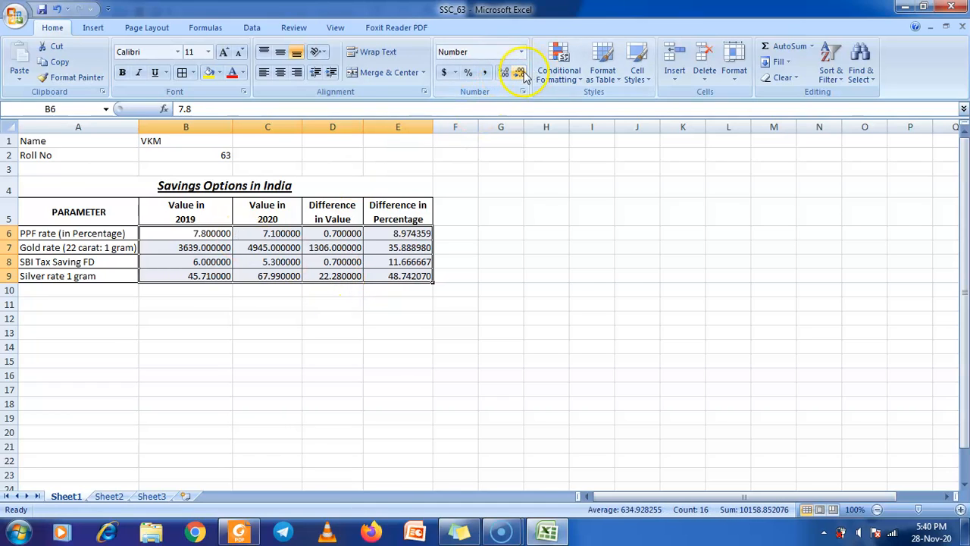
left_click(520, 74)
left_click(520, 74)
left_click(520, 73)
left_click(520, 74)
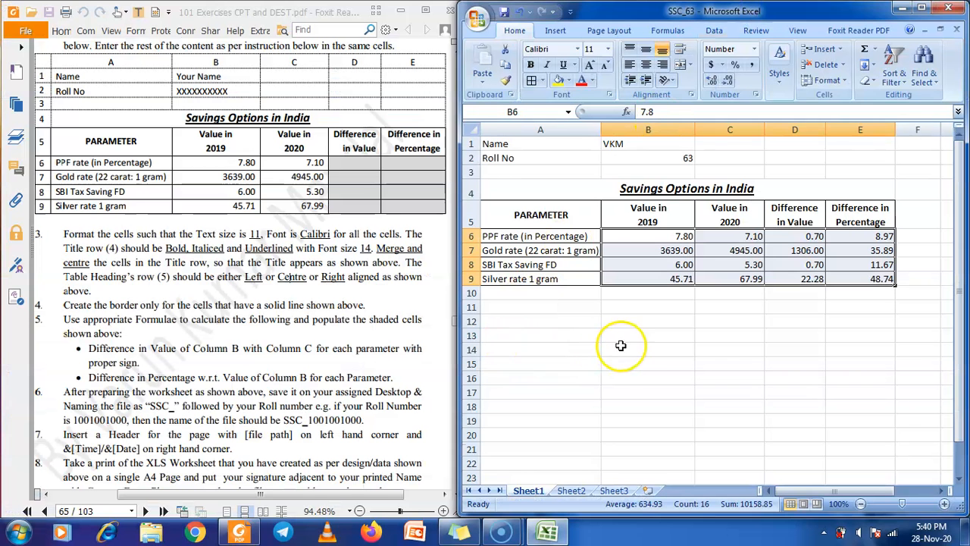
left_click(622, 345)
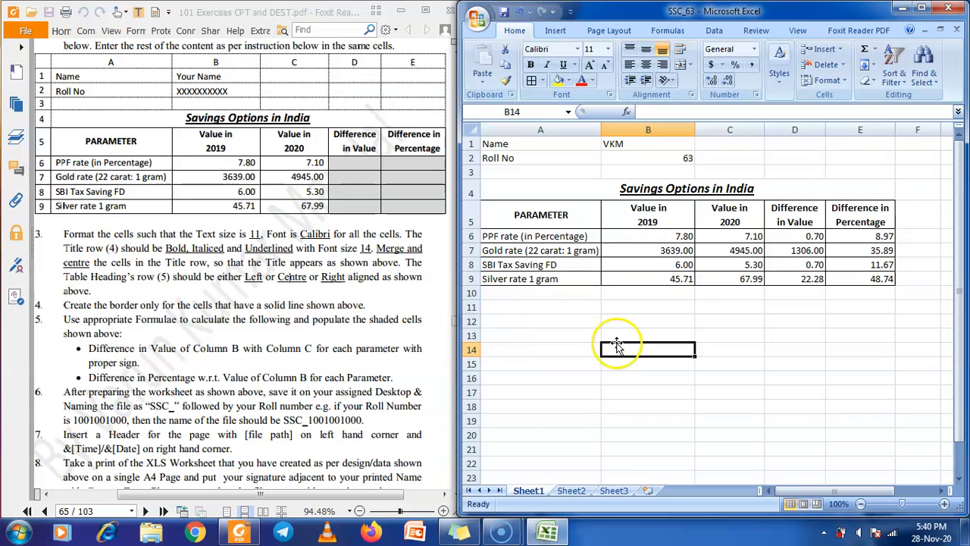
Save the SSC_63 workbook and mark instruction 6 on saving and naming the file in the PDF
left_click(328, 385)
scroll(328, 385, "down", 2)
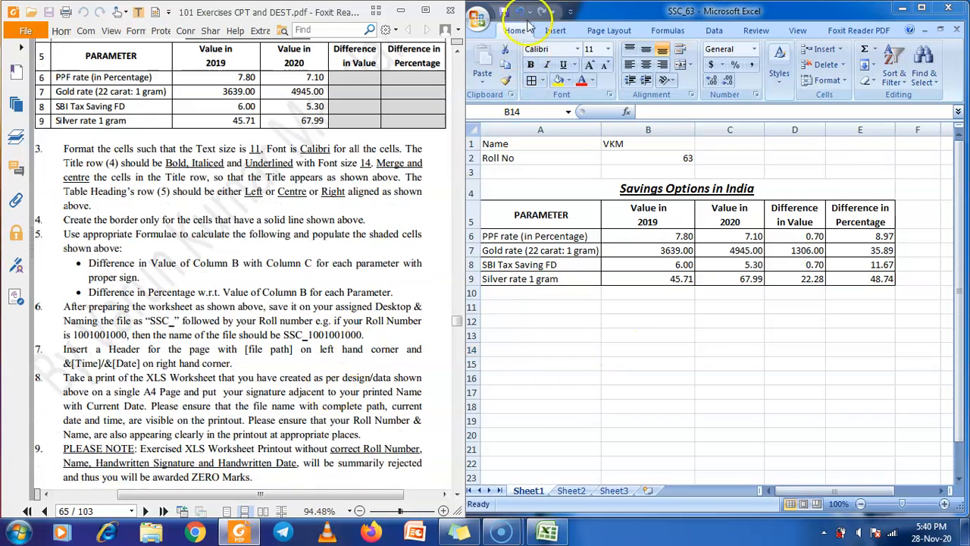
left_click(503, 12)
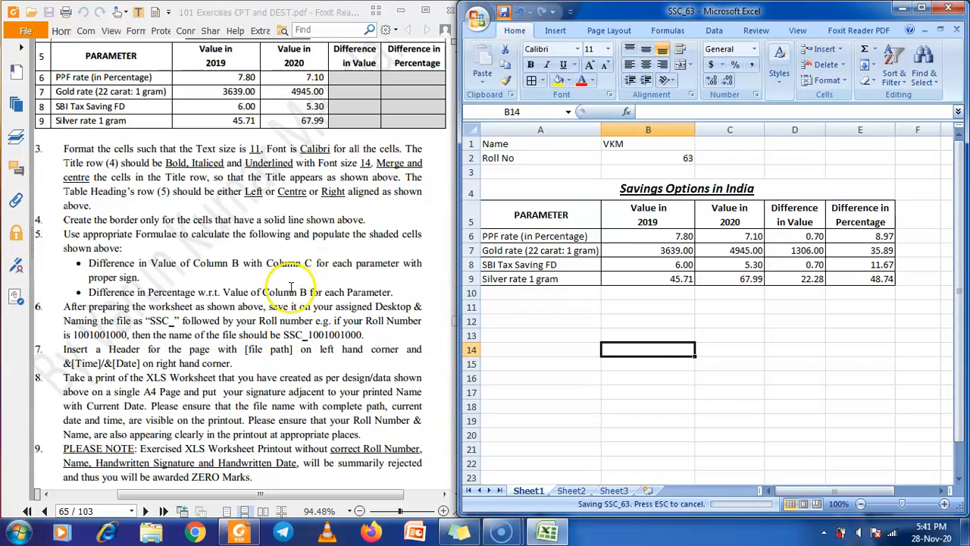
left_click_drag(61, 306, 329, 340)
Following instruction 7 in the PDF, insert a page header with the file path in its left section
left_click_drag(66, 349, 234, 363)
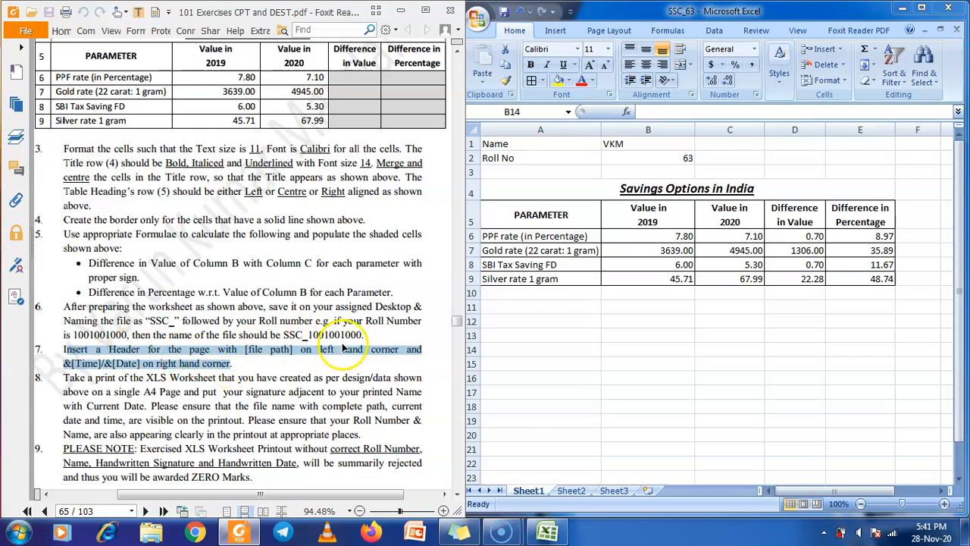
left_click(290, 368)
double_click(664, 11)
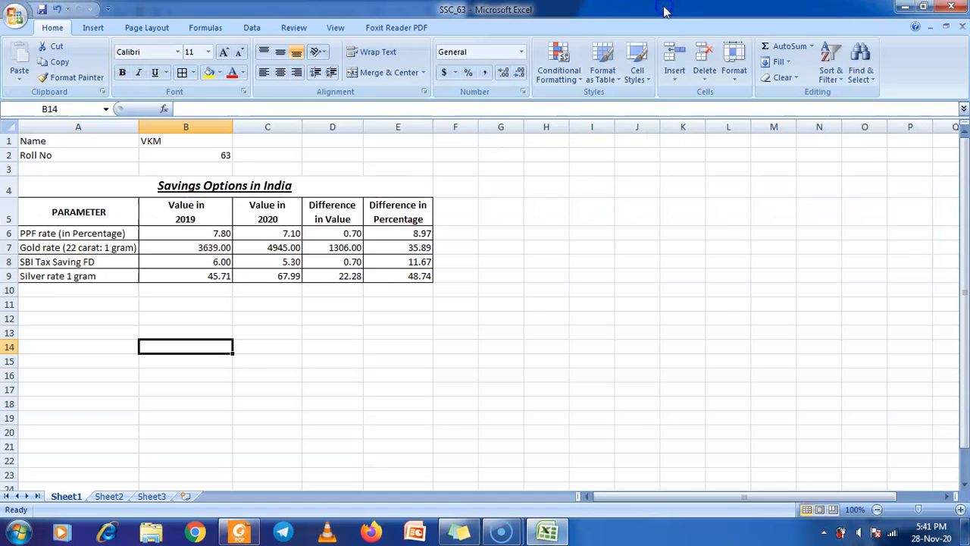
left_click(93, 27)
left_click(529, 70)
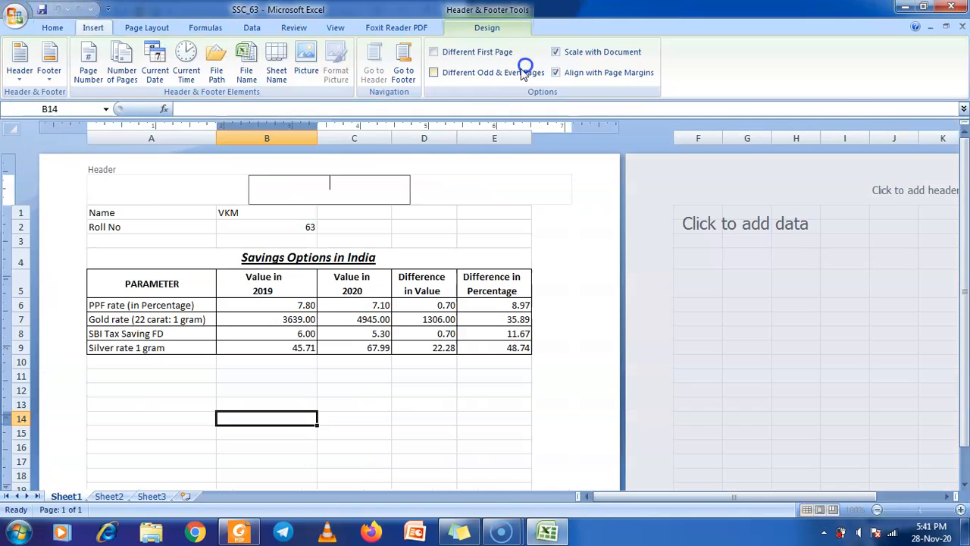
left_click(215, 72)
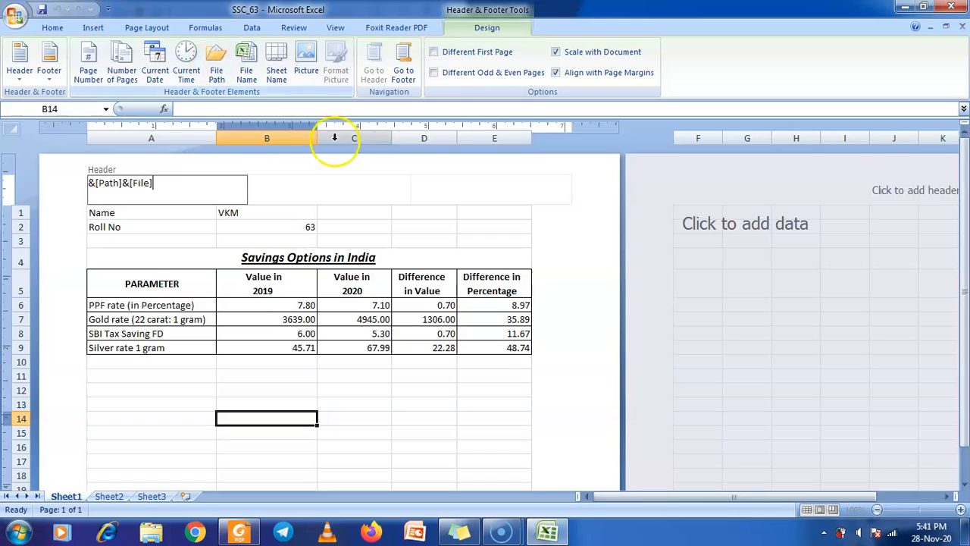
Insert &[Time]/&[Date] in the right section of the page header and finish editing the header
left_click(439, 187)
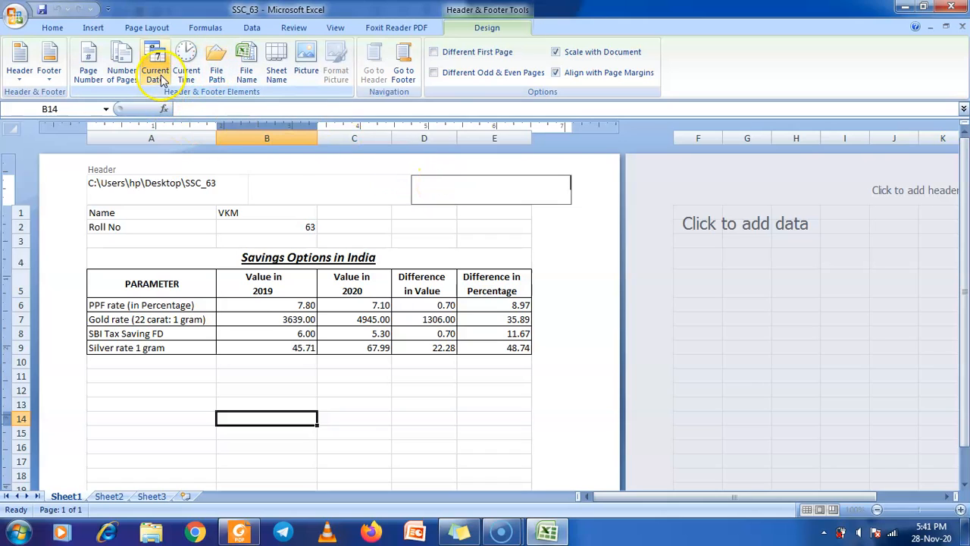
left_click(190, 69)
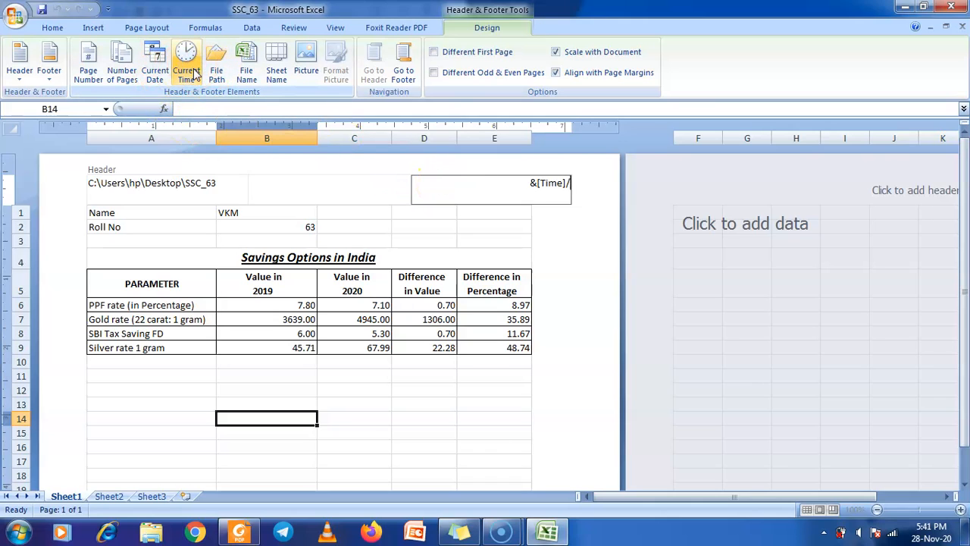
left_click(155, 68)
left_click(322, 190)
left_click(353, 224)
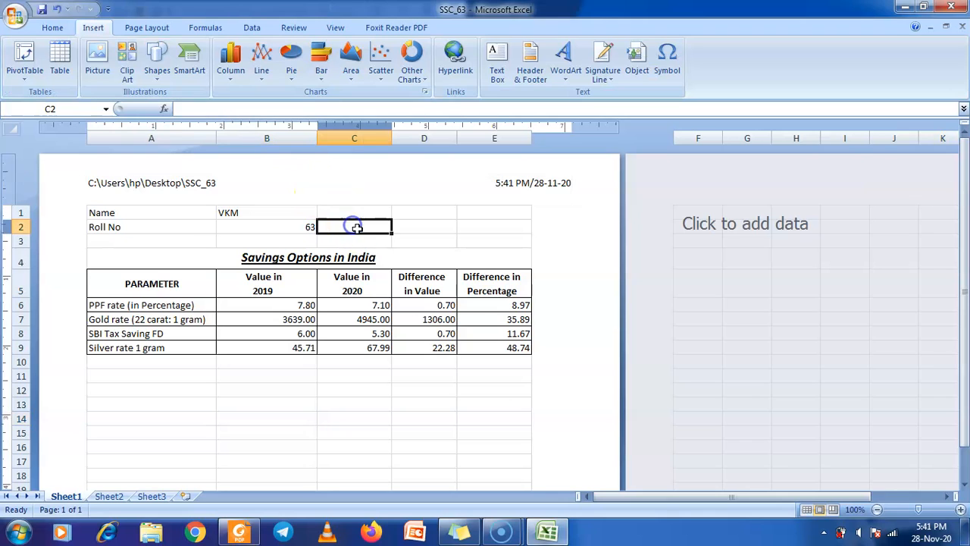
Check the footer area at the end of the page and return to the header and table
scroll(413, 289, "down", 10)
left_click(169, 296)
left_click(351, 284)
key("Tab")
left_click(379, 211)
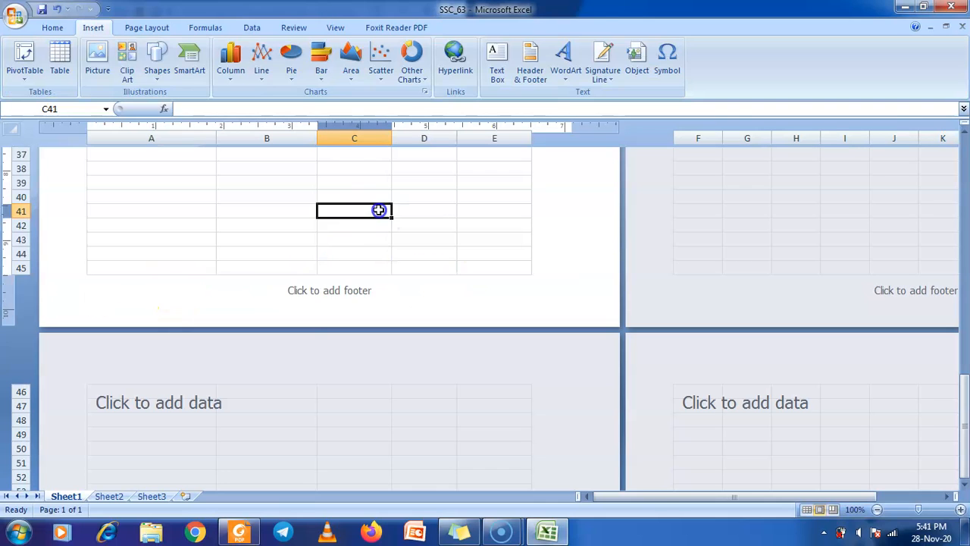
scroll(379, 211, "up", 12)
left_click(374, 226)
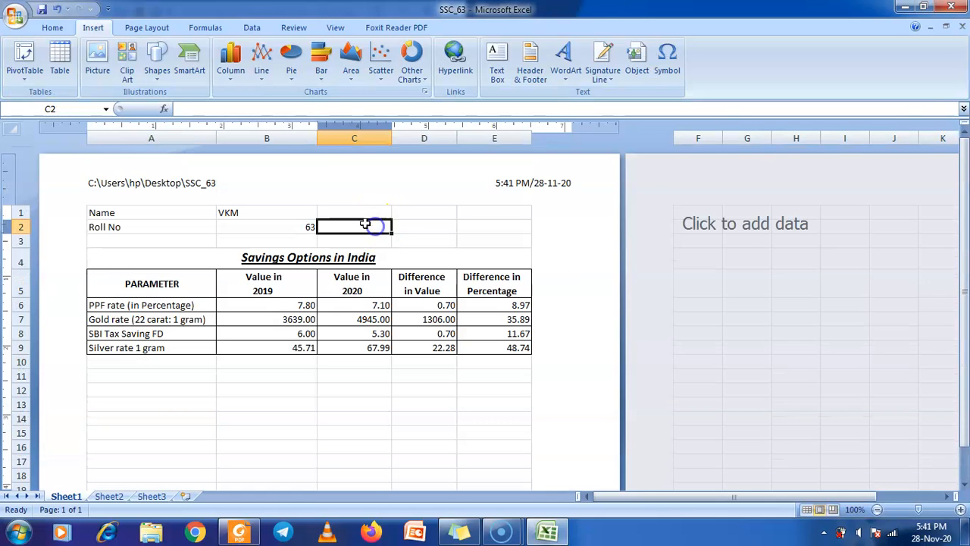
Return the worksheet to Normal view and restore the window beside the PDF
left_click(335, 28)
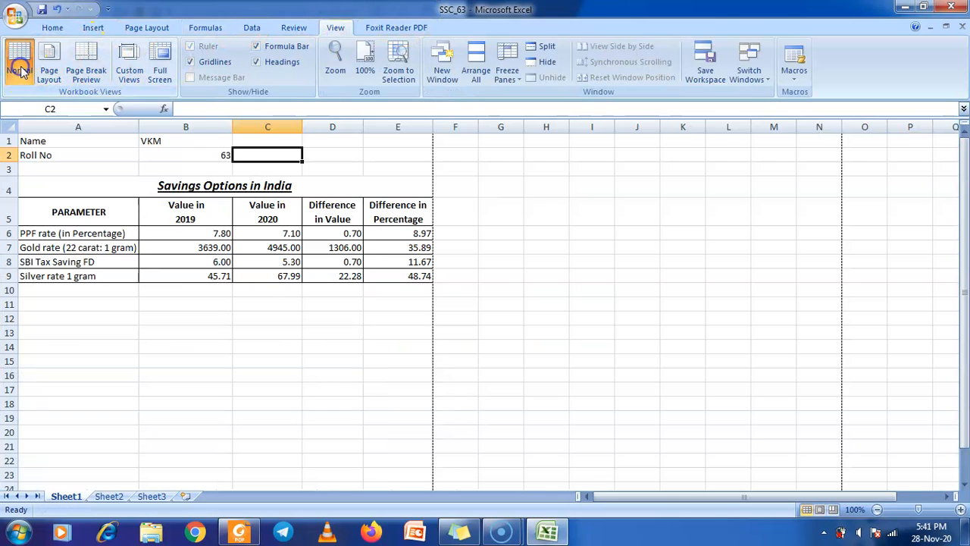
left_click(19, 62)
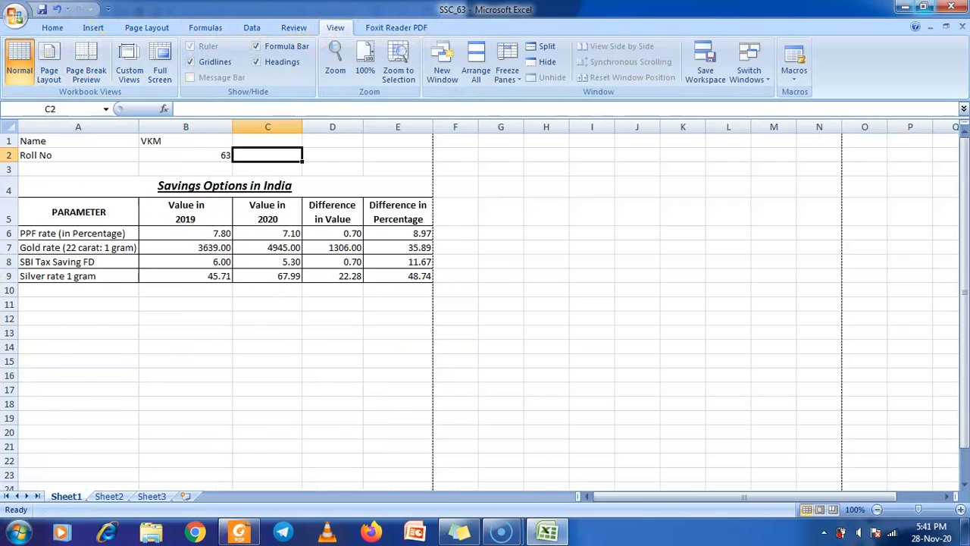
left_click(923, 6)
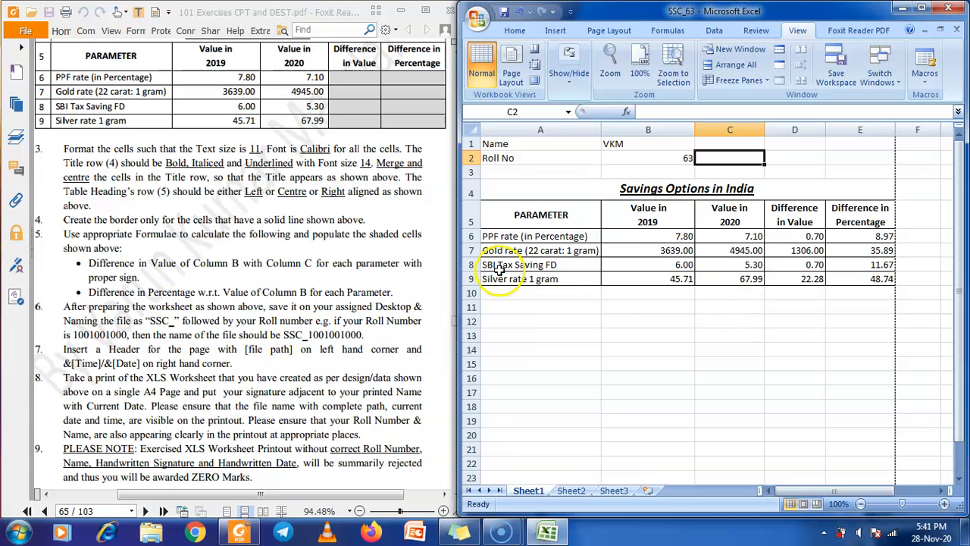
Left-align the roll number in B2 to match the exercise table in the PDF
left_click(264, 223)
scroll(264, 223, "up", 3)
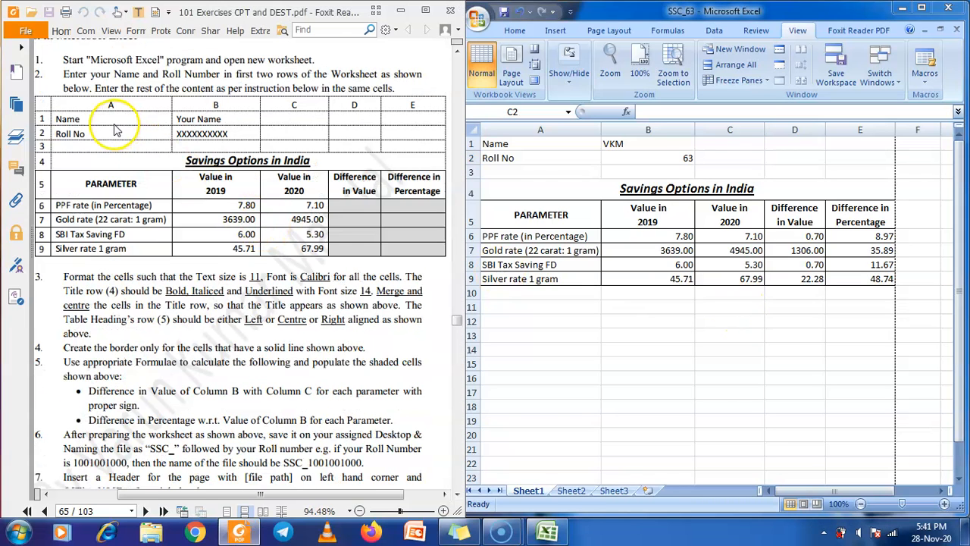
left_click(617, 156)
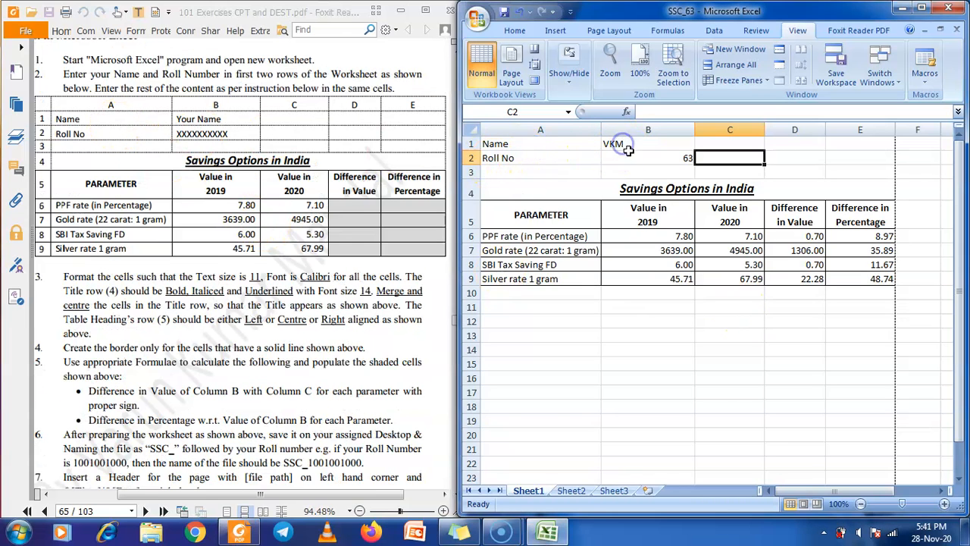
left_click(625, 158)
left_click(513, 31)
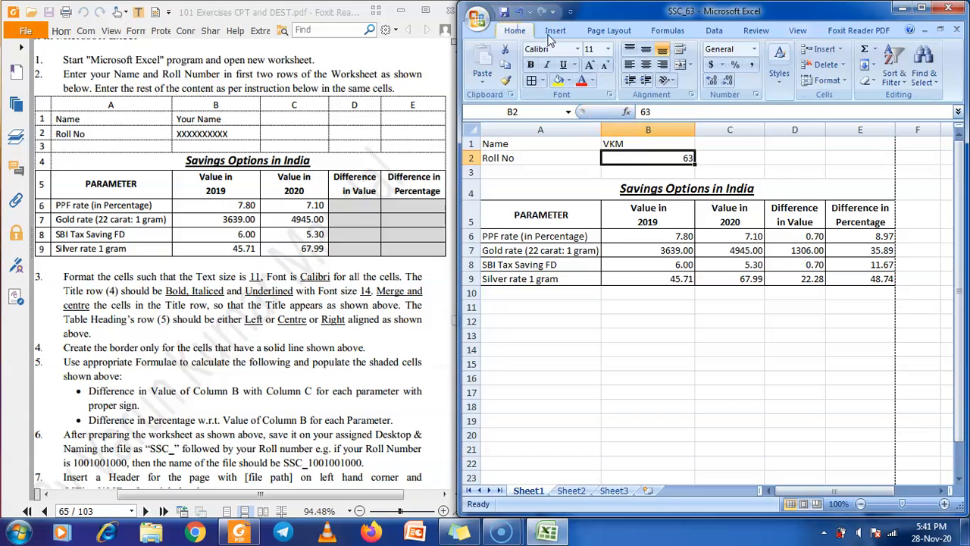
left_click(630, 65)
Slightly reduce the height of title row 4, which holds Savings Options in India
left_click(632, 194)
left_click(624, 337)
left_click(655, 193)
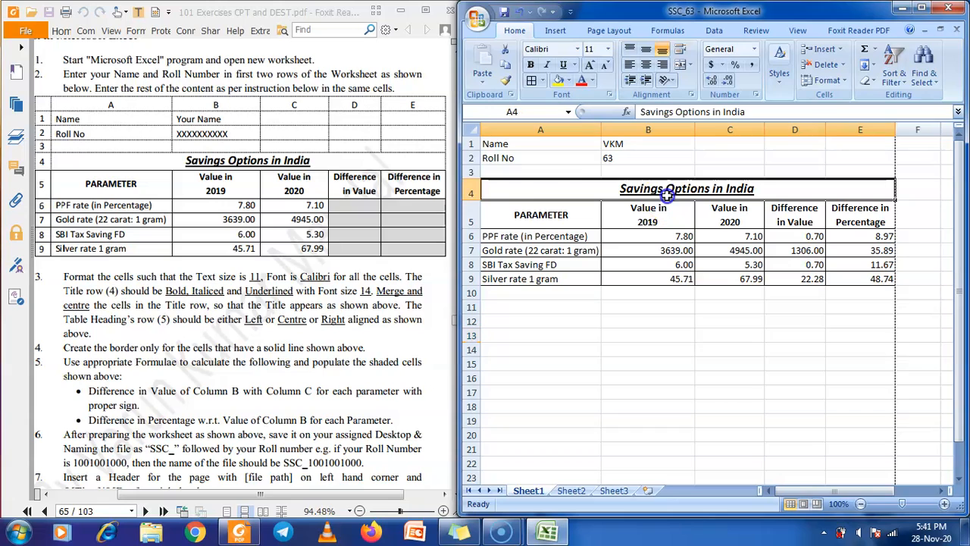
left_click_drag(478, 200, 477, 198)
left_click(567, 221)
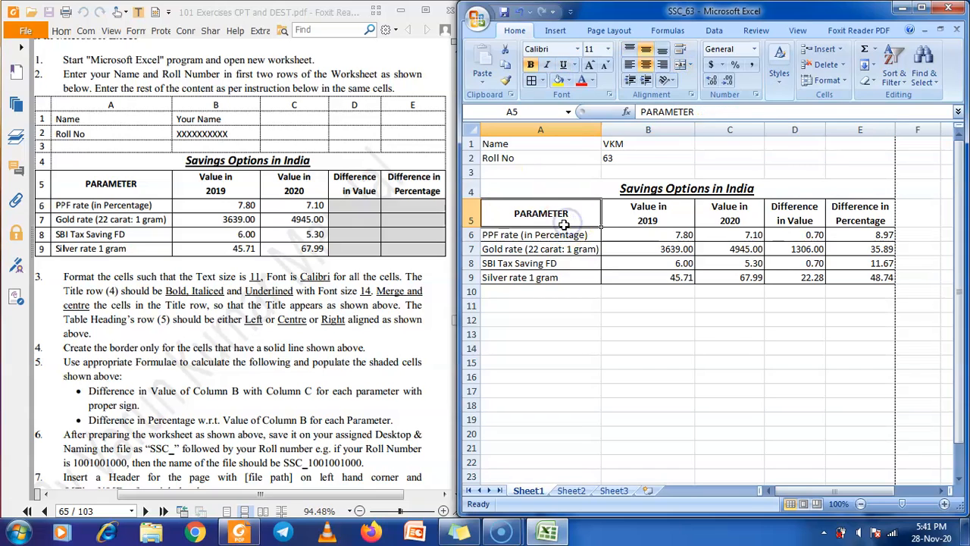
left_click(588, 186)
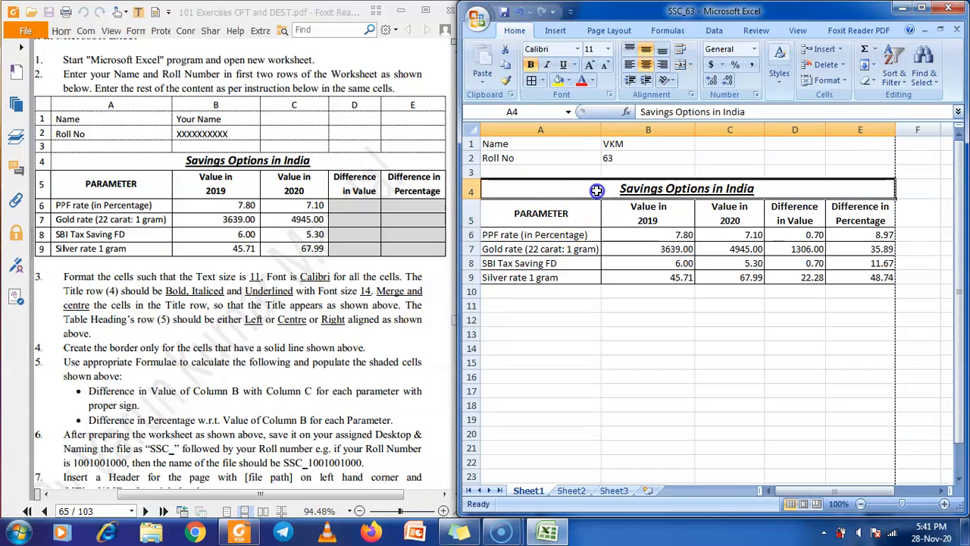
Slightly widen column A, which holds the parameter names, and slightly narrow the Difference in Value column D
left_click(561, 214)
left_click_drag(601, 130, 609, 132)
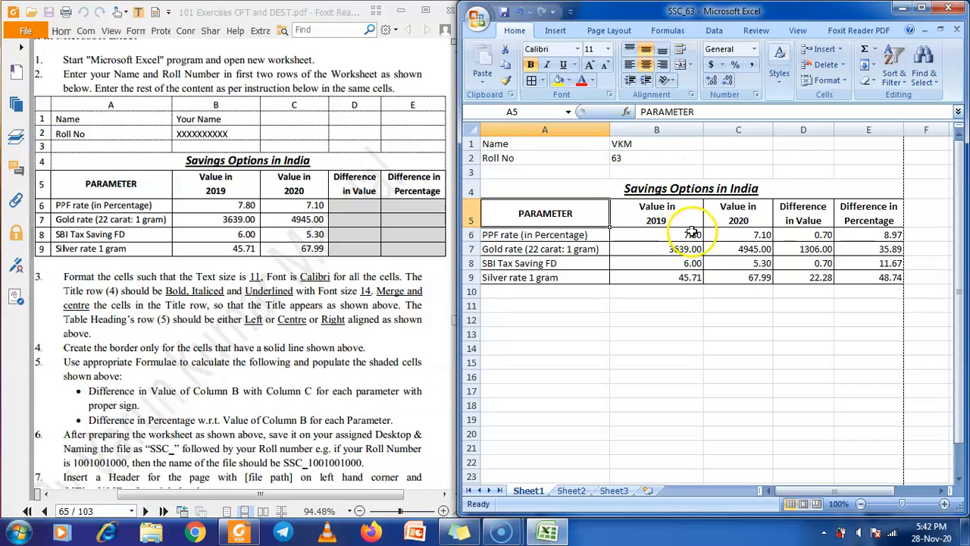
left_click(651, 219)
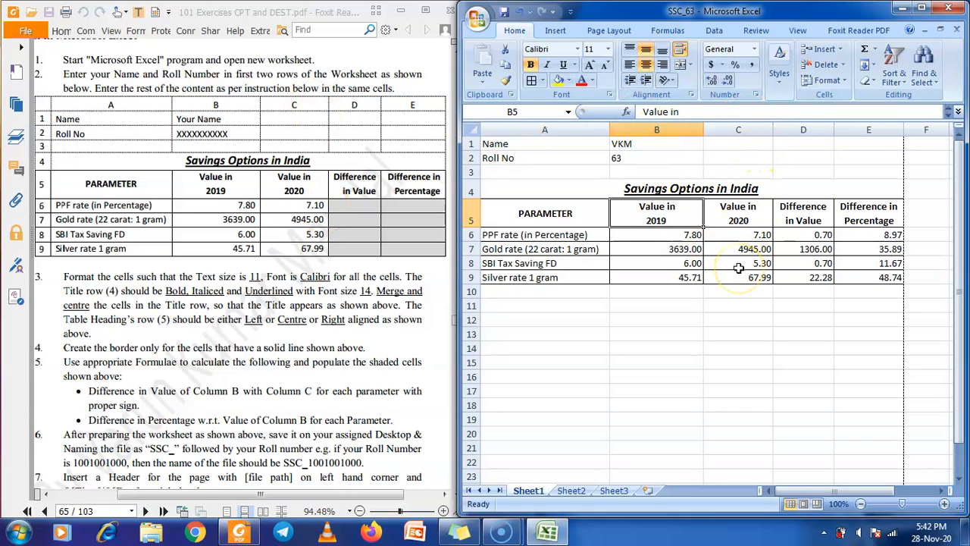
left_click_drag(834, 129, 828, 129)
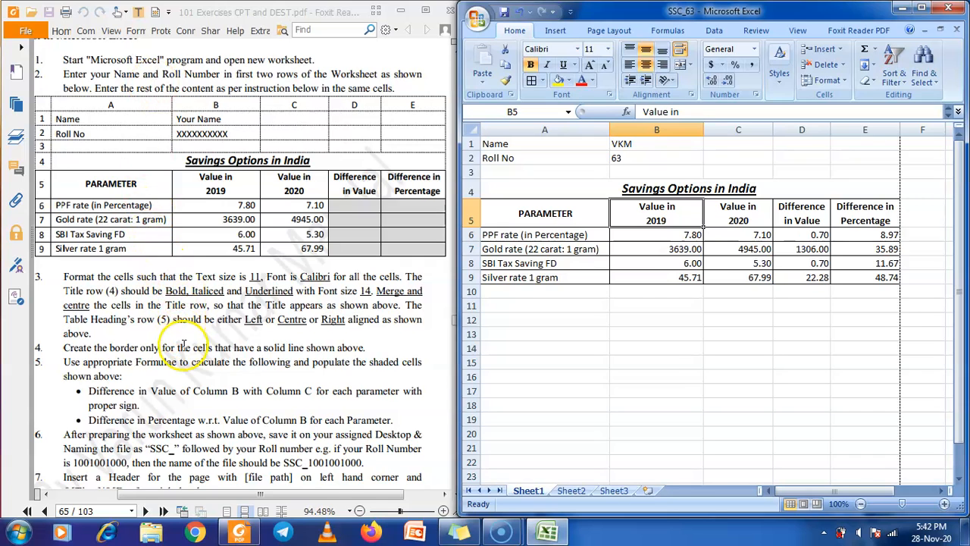
Read instruction 6 in the exercise PDF about naming the file SSC_ followed by the roll number
scroll(179, 389, "down", 2)
left_click(182, 410)
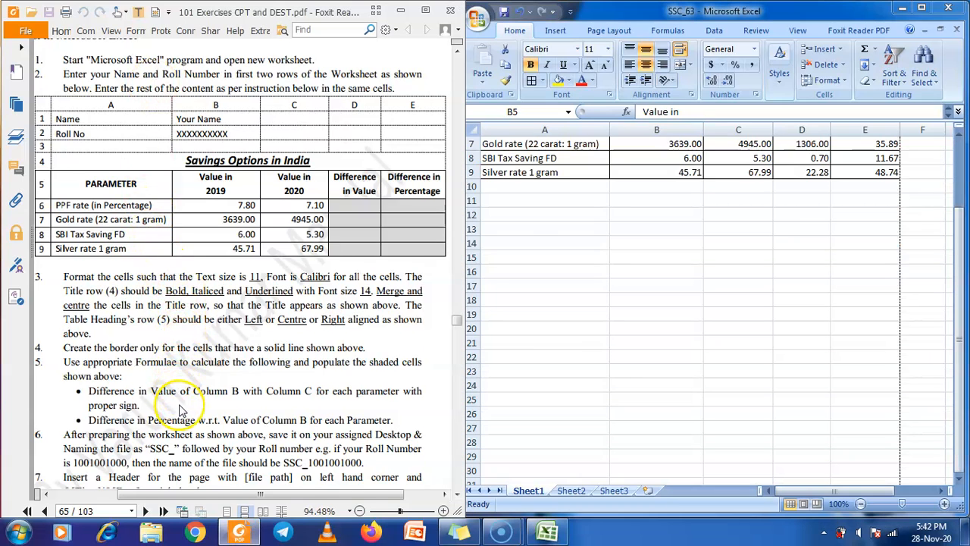
scroll(182, 409, "down", 2)
left_click_drag(151, 363, 235, 365)
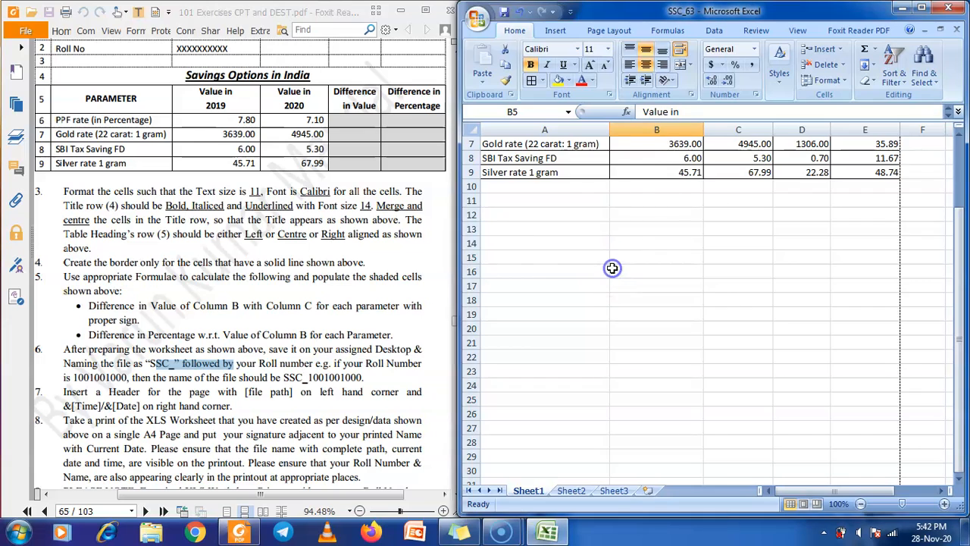
Check the header, name, roll number and table layout in the worksheet's print preview, and return to the sheet
scroll(613, 258, "up", 2)
left_click(477, 18)
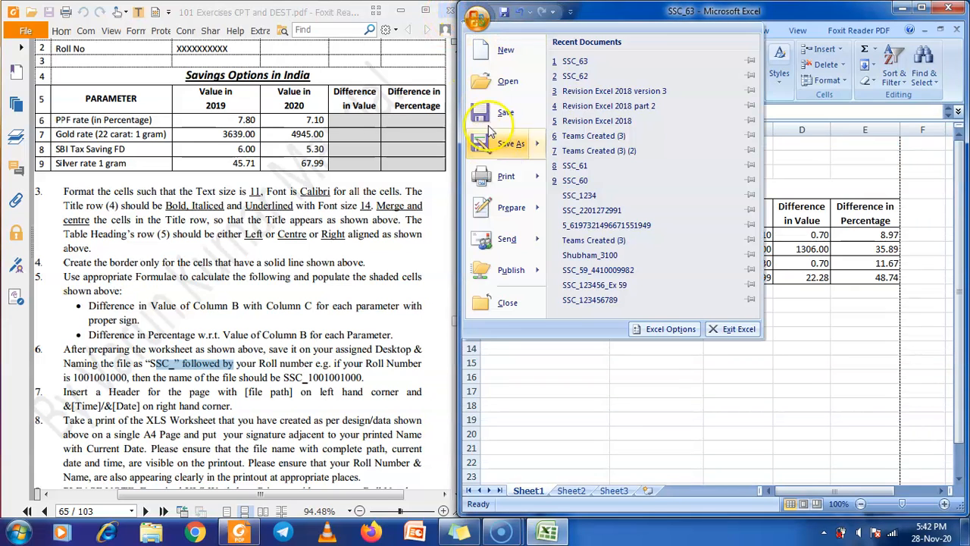
mouse_move(506, 175)
left_click(595, 145)
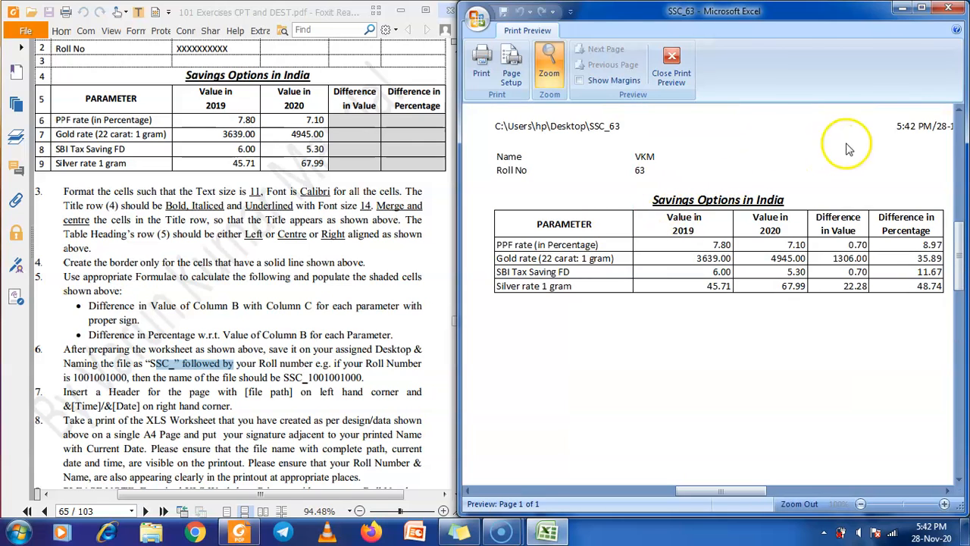
left_click(852, 358)
left_click(822, 320)
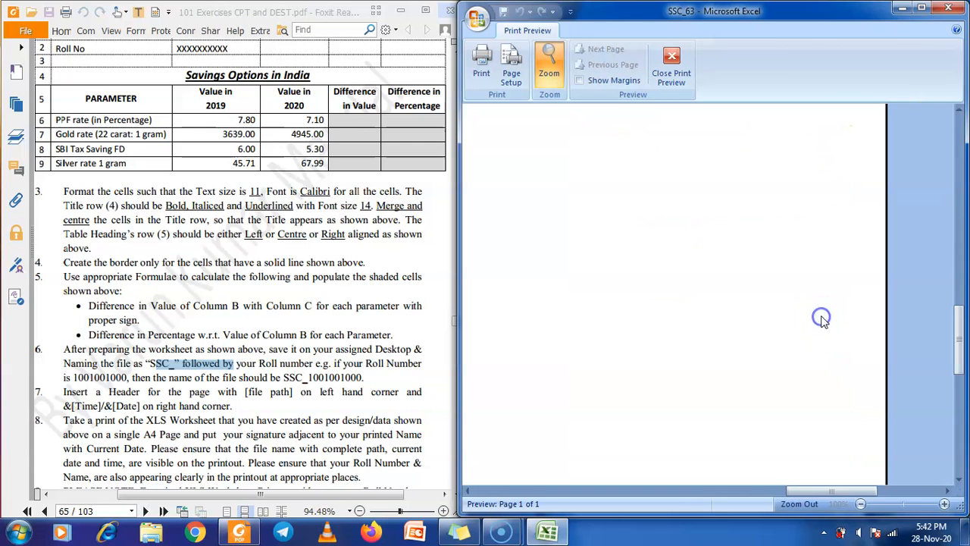
scroll(360, 447, "up", 5)
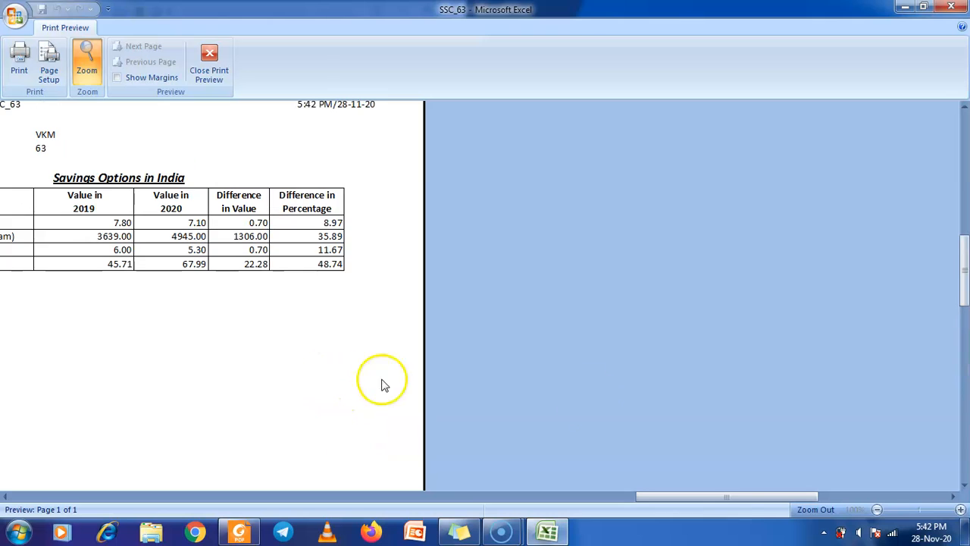
left_click_drag(735, 498, 463, 497)
scroll(359, 424, "up", 3)
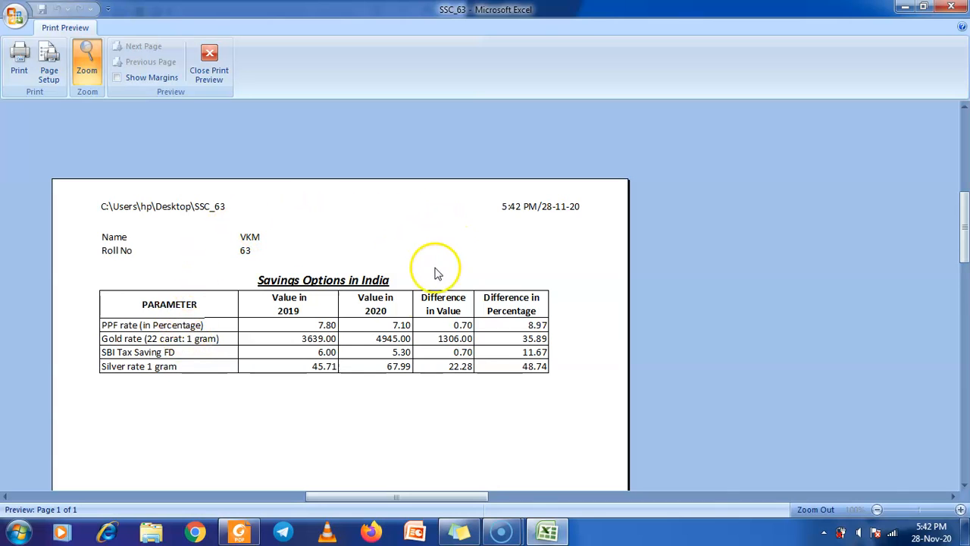
scroll(388, 350, "down", 1)
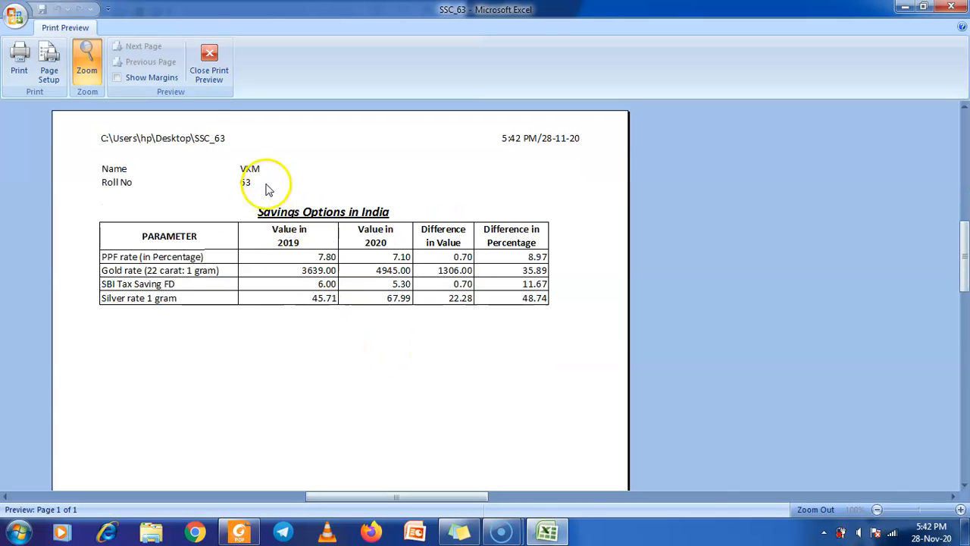
left_click(210, 76)
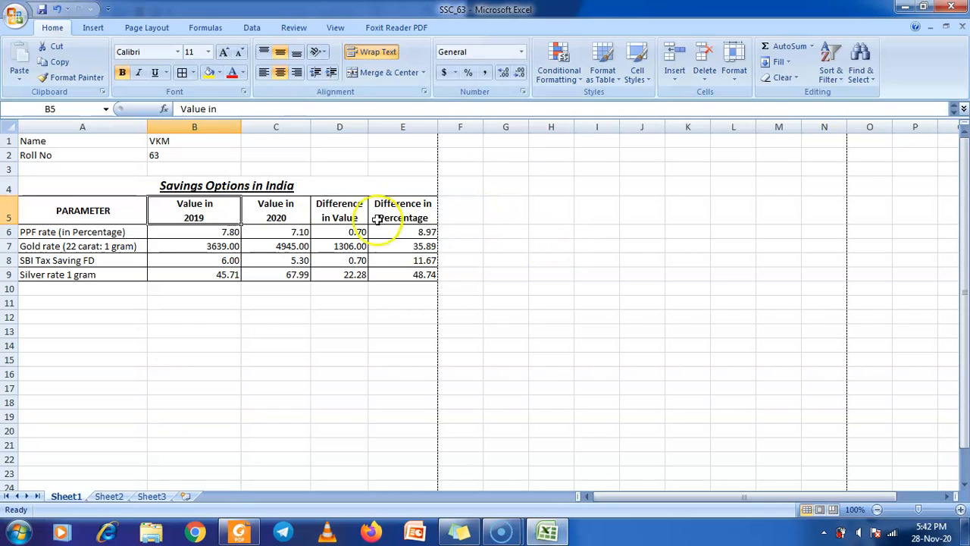
left_click(15, 16)
left_click(30, 172)
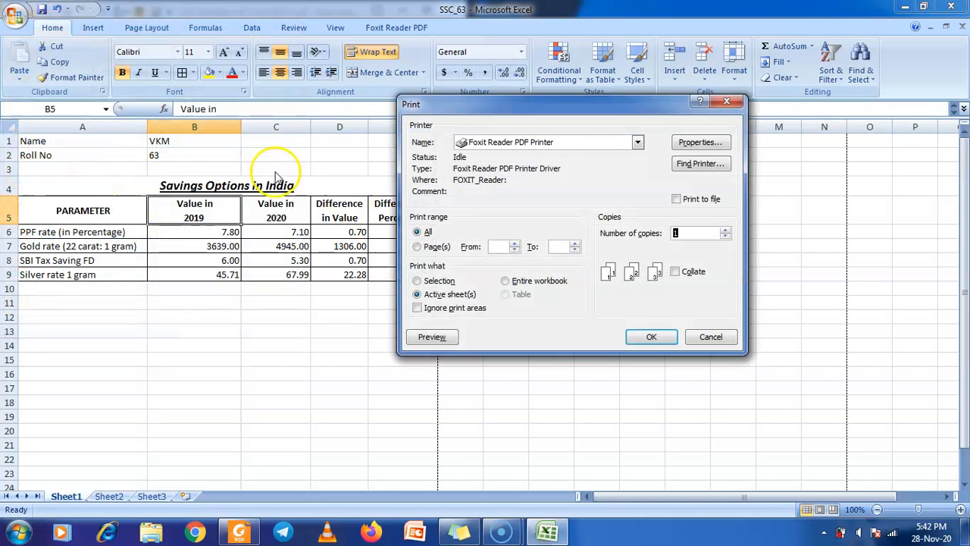
left_click(652, 336)
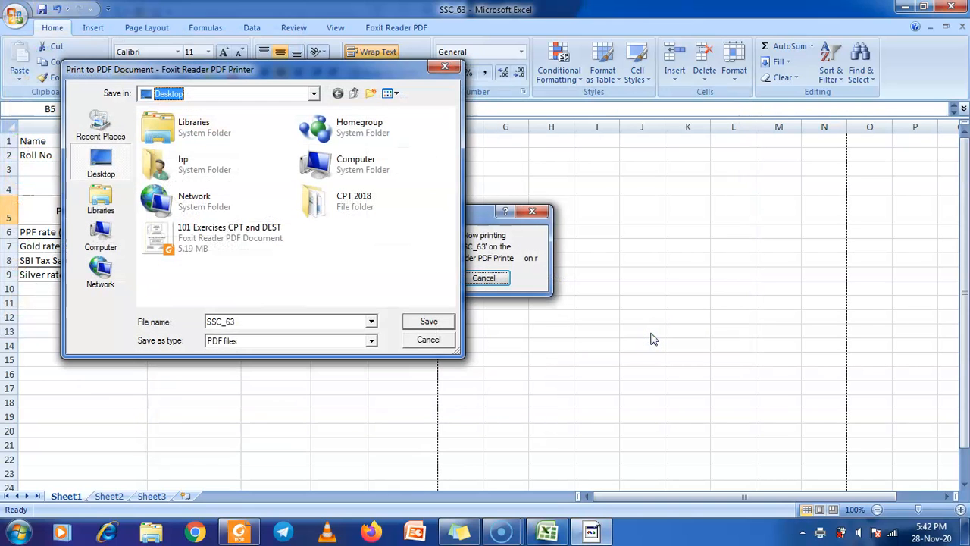
left_click(446, 66)
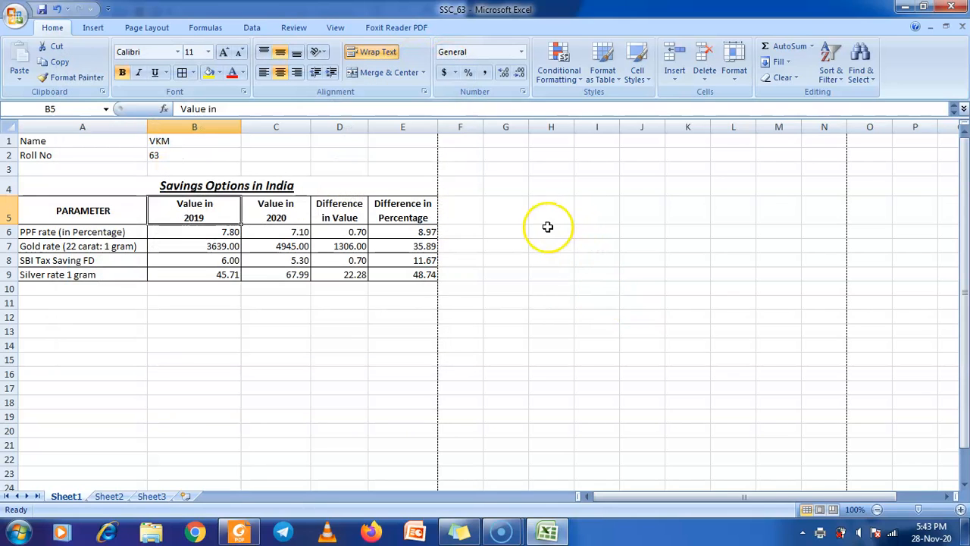
Restore the worksheet window beside the PDF and read instruction 8 on signing next to the printed name with the current date
double_click(812, 8)
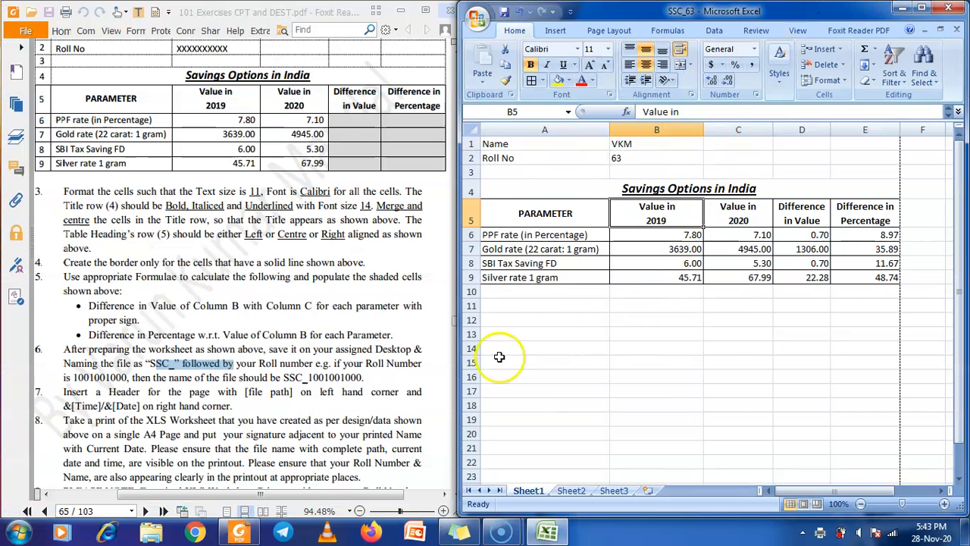
scroll(364, 322, "down", 5)
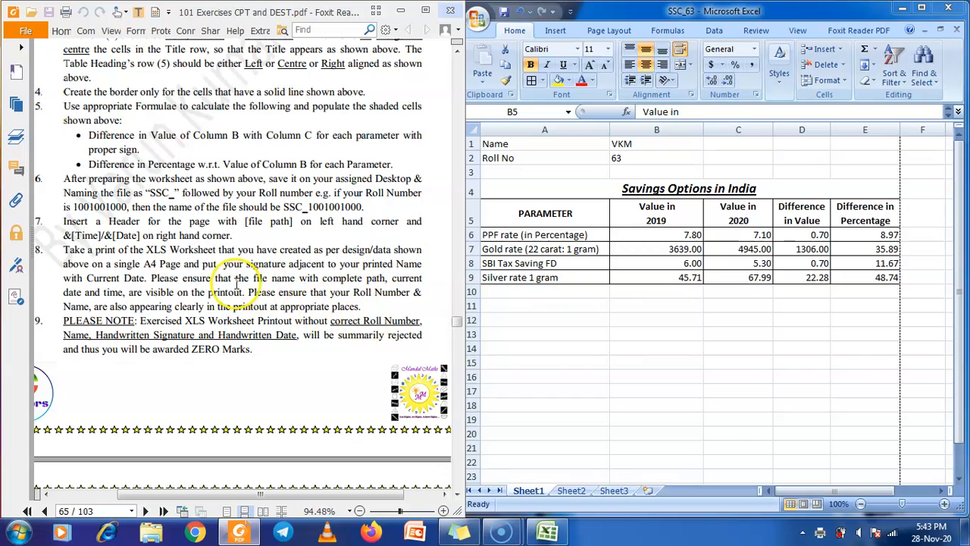
left_click_drag(223, 264, 254, 264)
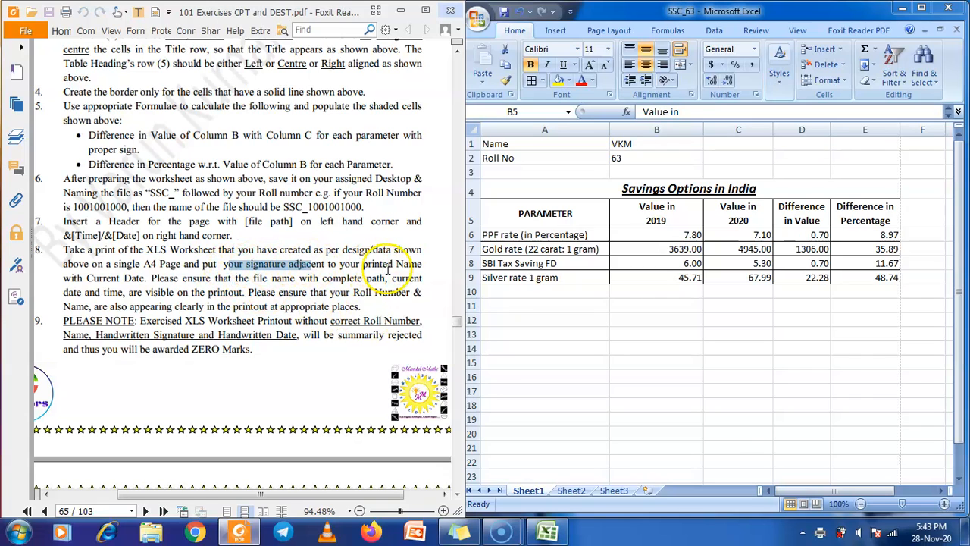
left_click_drag(393, 264, 426, 263)
left_click_drag(86, 278, 162, 278)
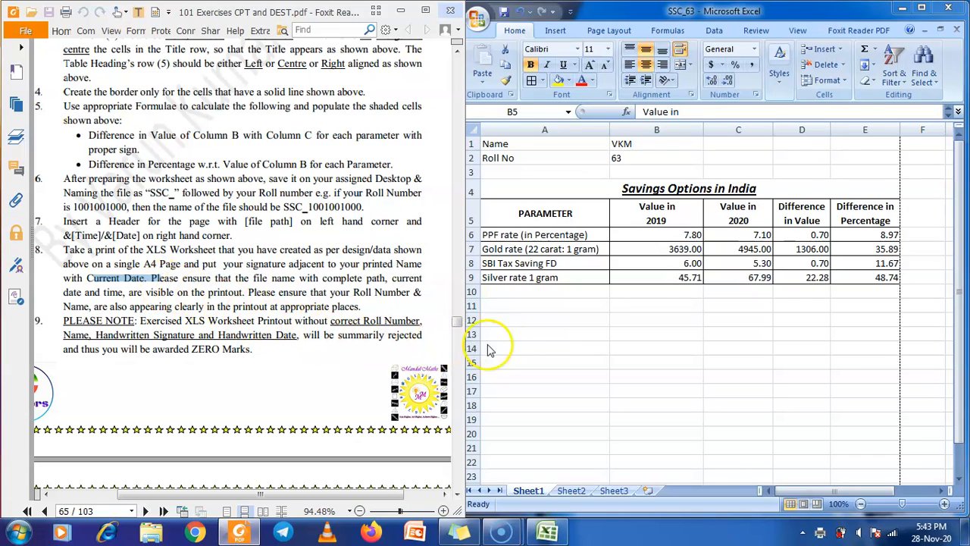
left_click(551, 356)
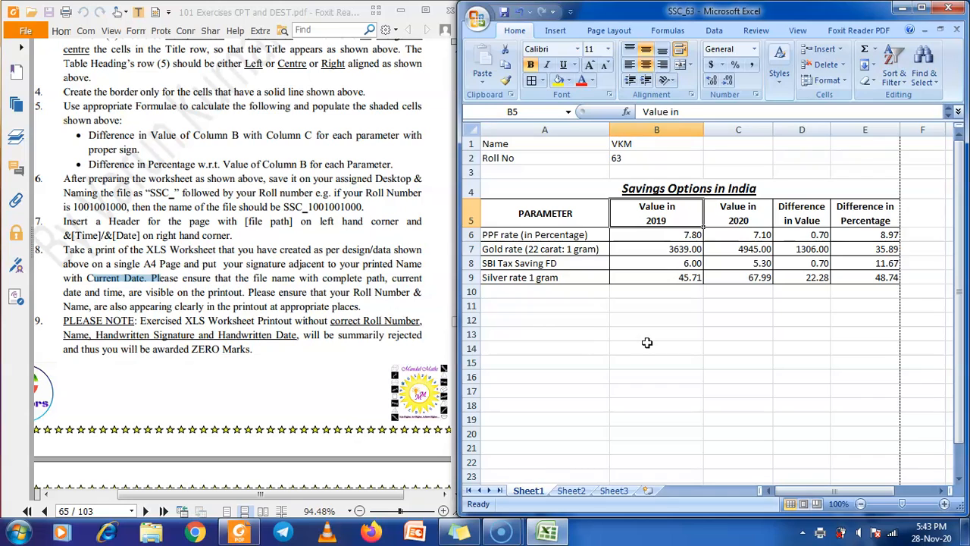
left_click(609, 341)
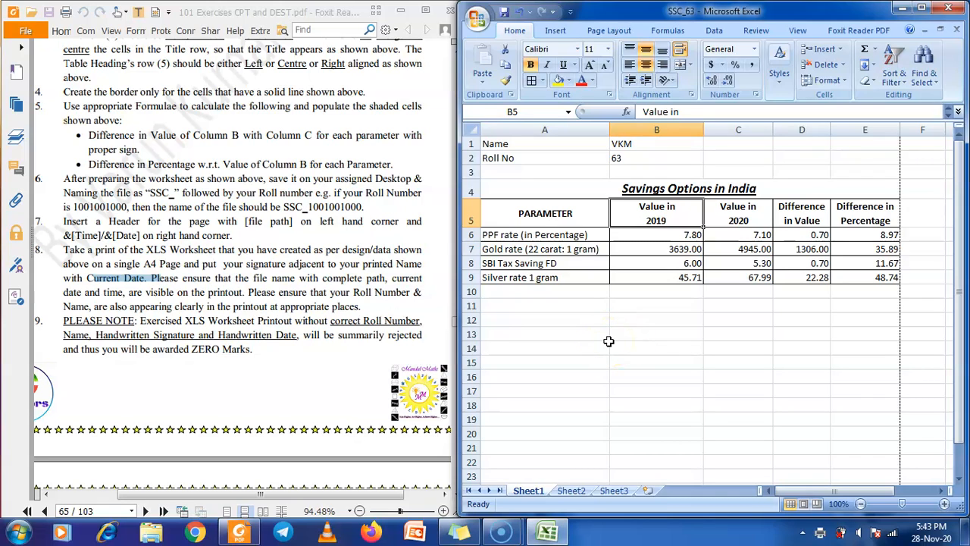